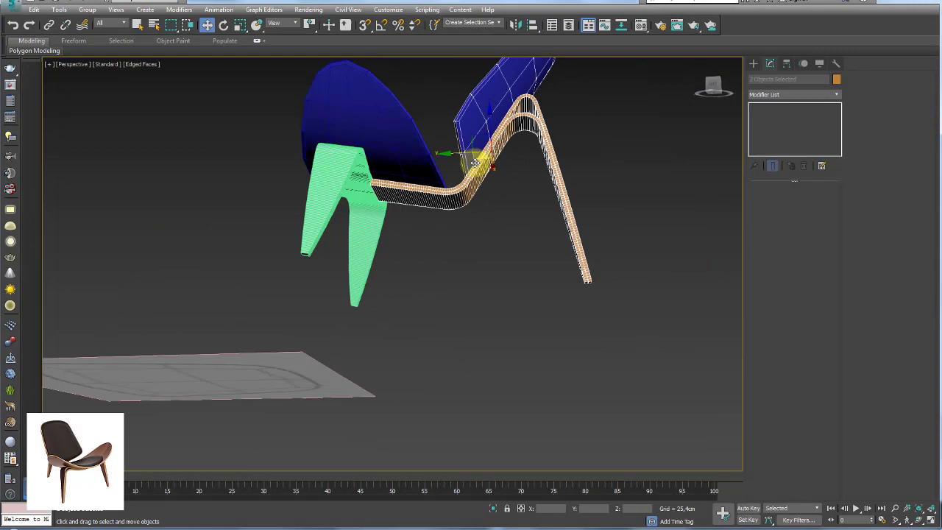
- Select the blue backrest panel (Plane007) to reveal its -49.5 Bend modifier
{"action": "mouse_move", "coordinate": [476, 162]}
{"action": "middle_mouse_down", "text": "alt"}
{"action": "mouse_move", "coordinate": [542, 216]}
{"action": "mouse_move", "coordinate": [511, 264]}
{"action": "mouse_move", "coordinate": [496, 240]}
{"action": "mouse_move", "coordinate": [623, 218]}
{"action": "mouse_move", "coordinate": [537, 225]}
{"action": "mouse_move", "coordinate": [571, 229]}
{"action": "mouse_move", "coordinate": [572, 237]}
{"action": "middle_mouse_up", "text": "alt"}
{"action": "left_click", "coordinate": [508, 233]}
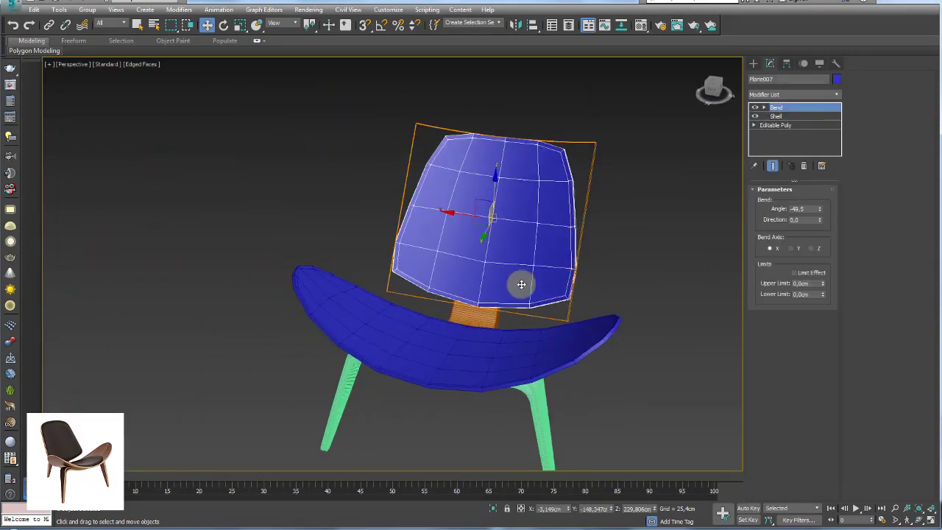
- Bring up the poltrona-shell-left.jpg side reference photo of the chair
{"action": "middle_click_drag", "start_coordinate": [521, 284], "coordinate": [454, 313], "text": "alt"}
{"action": "middle_click_drag", "start_coordinate": [540, 221], "coordinate": [571, 126], "text": "alt"}
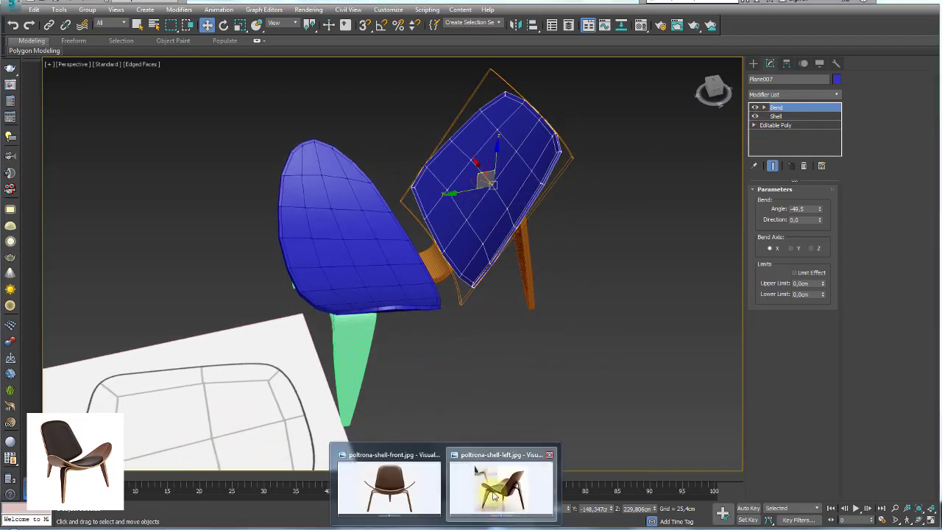
{"action": "left_click", "coordinate": [483, 497]}
{"action": "key", "text": "alt+Tab"}
- Compare the photo's seat curve against the model's -100 seat Bend from several angles, ending in 3ds Max
{"action": "mouse_move", "coordinate": [610, 290]}
{"action": "middle_mouse_down", "text": "alt"}
{"action": "mouse_move", "coordinate": [503, 301]}
{"action": "mouse_move", "coordinate": [542, 297]}
{"action": "middle_mouse_up", "text": "alt"}
{"action": "key", "text": "alt+Tab"}
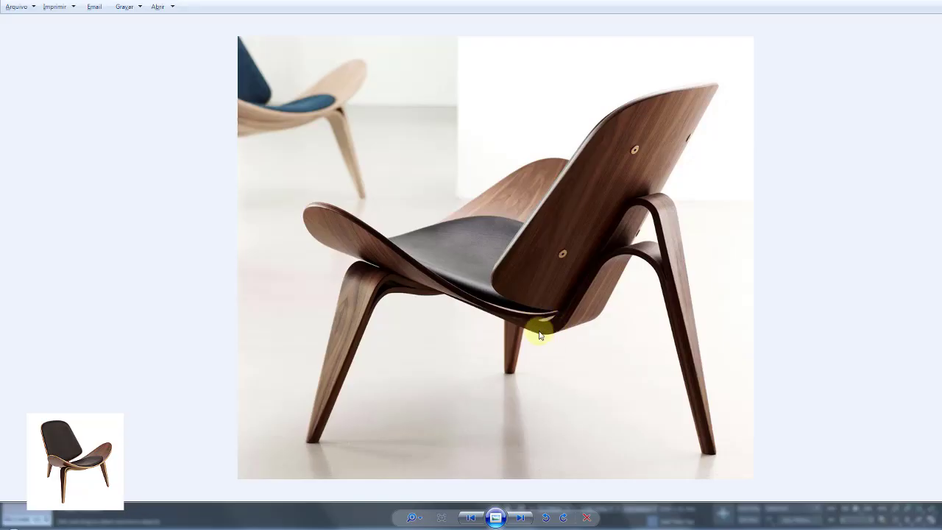
{"action": "key", "text": "alt+Tab"}
{"action": "scroll", "coordinate": [453, 300], "scroll_direction": "up", "scroll_amount": 3}
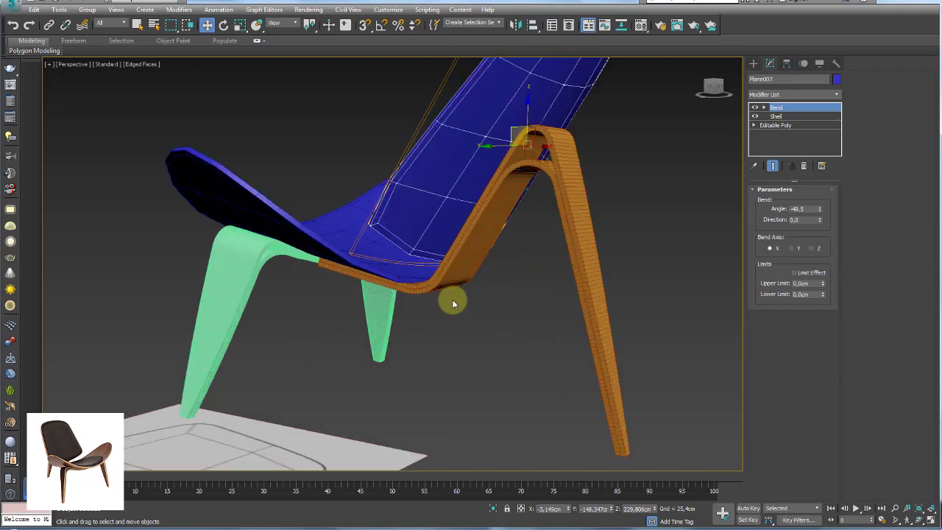
{"action": "mouse_move", "coordinate": [452, 299]}
{"action": "middle_mouse_down", "text": "alt"}
{"action": "mouse_move", "coordinate": [491, 286]}
{"action": "mouse_move", "coordinate": [500, 257]}
{"action": "mouse_move", "coordinate": [481, 301]}
{"action": "mouse_move", "coordinate": [374, 236]}
{"action": "middle_mouse_up", "text": "alt"}
{"action": "scroll", "coordinate": [499, 258], "scroll_direction": "down", "scroll_amount": 3}
{"action": "key", "text": "alt+Tab"}
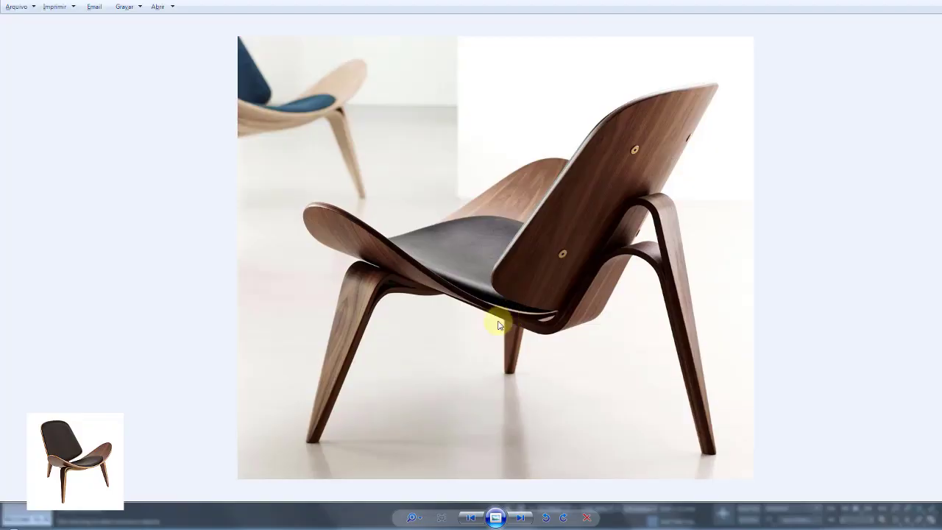
{"action": "key", "text": "alt+Tab"}
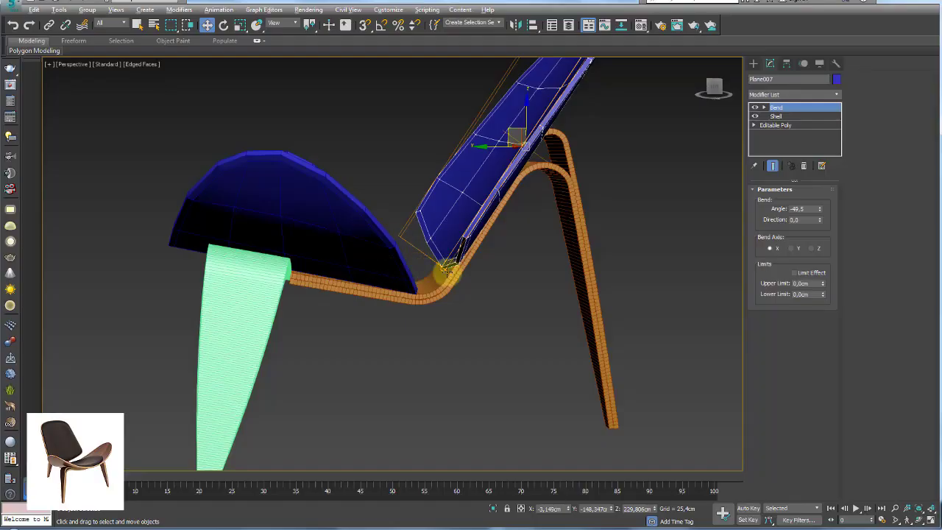
{"action": "key", "text": "alt+Tab"}
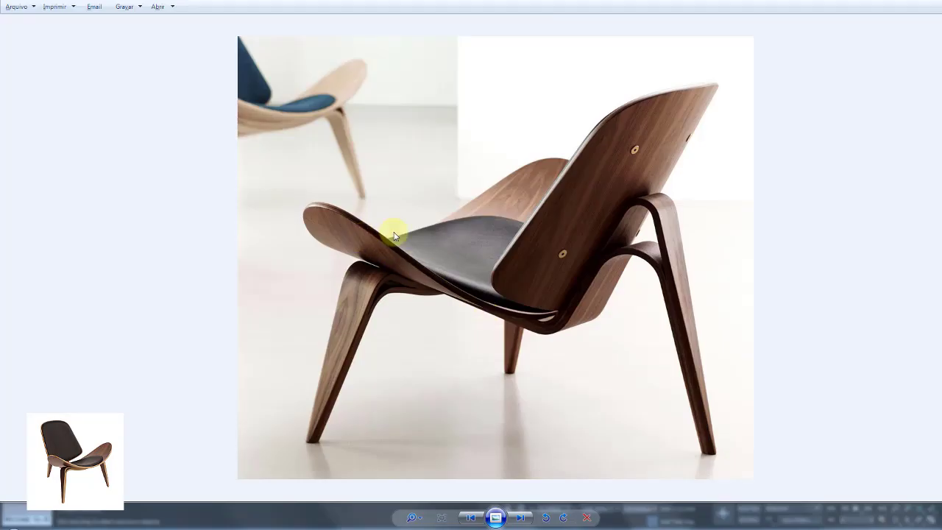
{"action": "key", "text": "alt+Tab"}
{"action": "mouse_move", "coordinate": [481, 255]}
{"action": "middle_mouse_down", "text": "alt"}
{"action": "mouse_move", "coordinate": [443, 295]}
{"action": "mouse_move", "coordinate": [426, 299]}
{"action": "middle_mouse_up", "text": "alt"}
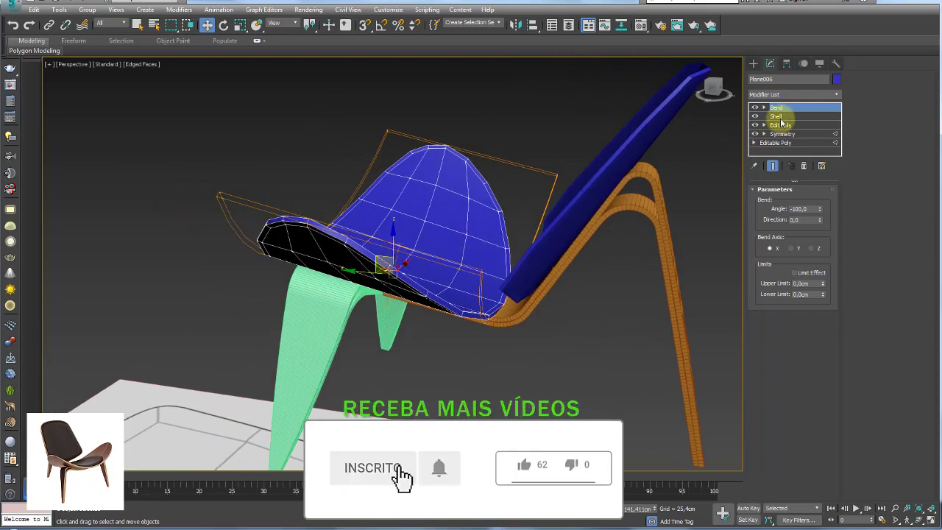
- Thicken the seat and backrest Shell Outer Amount to 5,385cm
{"action": "left_click", "coordinate": [778, 117]}
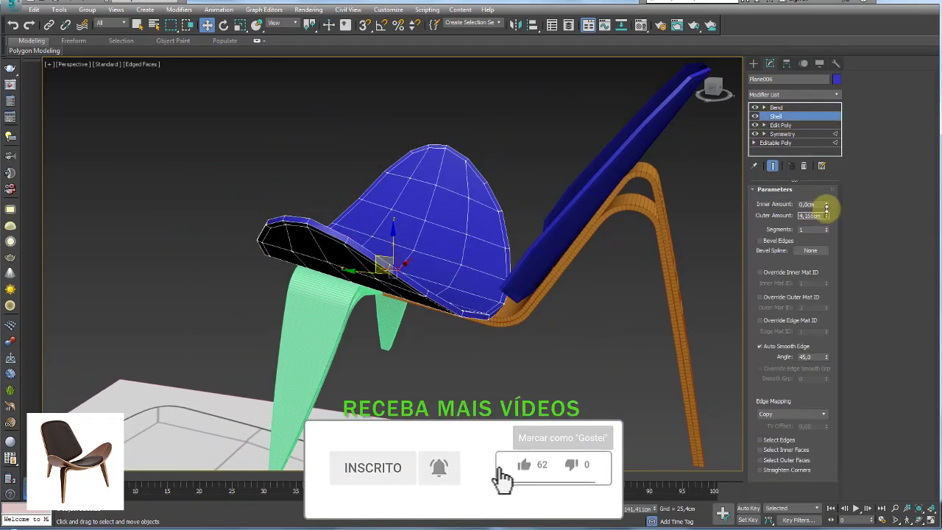
{"action": "left_click_drag", "start_coordinate": [827, 218], "coordinate": [824, 184]}
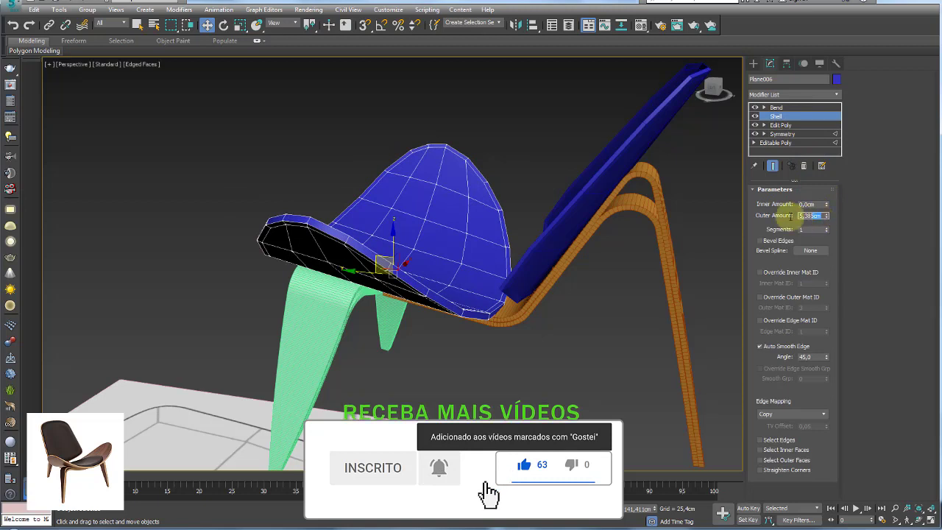
{"action": "left_click", "coordinate": [621, 172]}
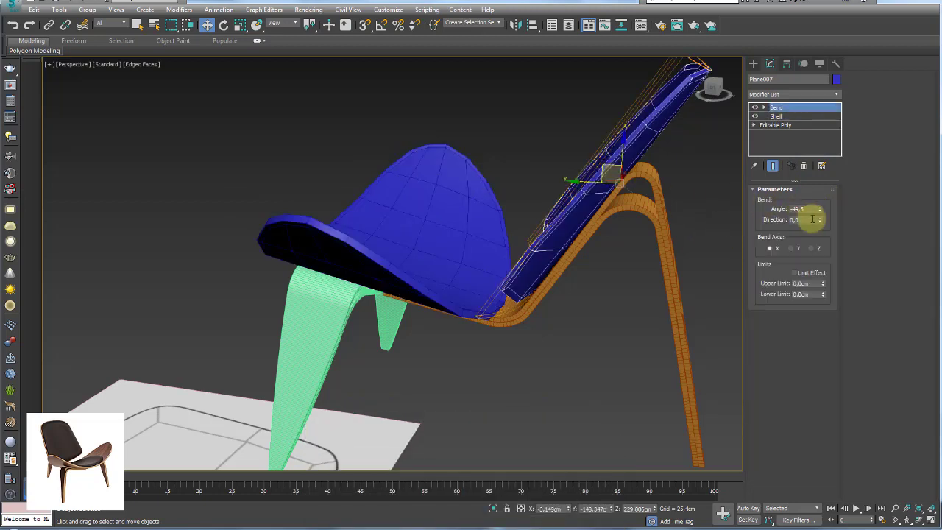
{"action": "left_click", "coordinate": [789, 119]}
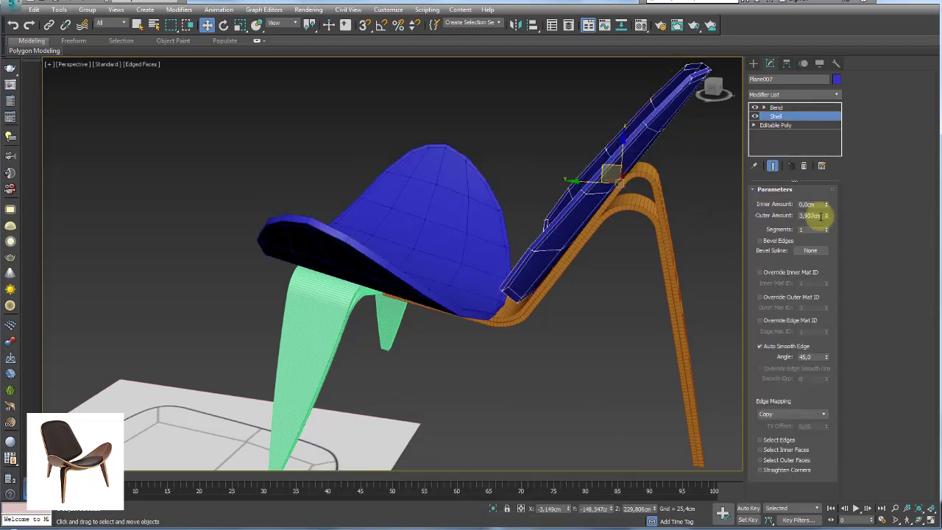
{"action": "mouse_move", "coordinate": [694, 205]}
{"action": "middle_mouse_down", "text": "alt"}
{"action": "mouse_move", "coordinate": [648, 216]}
{"action": "mouse_move", "coordinate": [600, 281]}
{"action": "mouse_move", "coordinate": [583, 260]}
{"action": "mouse_move", "coordinate": [672, 260]}
{"action": "mouse_move", "coordinate": [632, 282]}
{"action": "mouse_move", "coordinate": [622, 247]}
{"action": "middle_mouse_up", "text": "alt"}
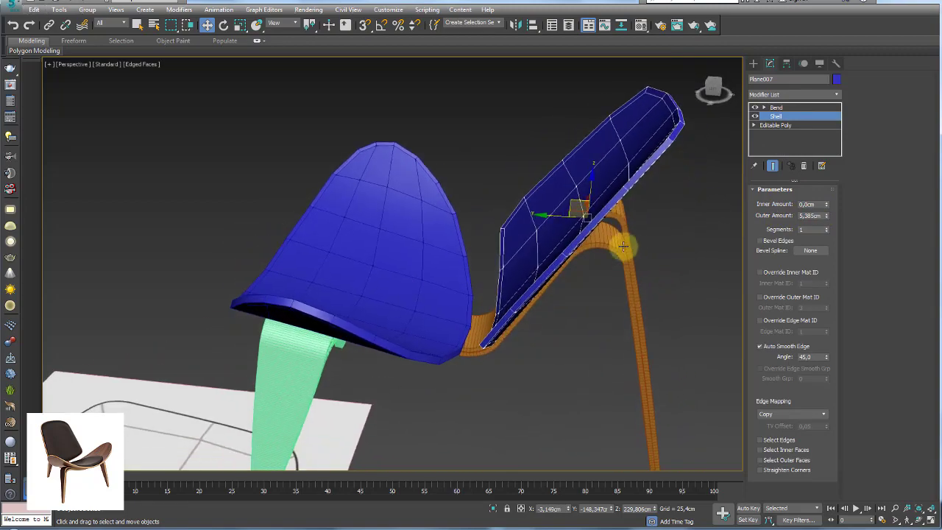
- Add TurboSmooth on top of the backrest's stack and view it with smooth shading
{"action": "left_click", "coordinate": [782, 108]}
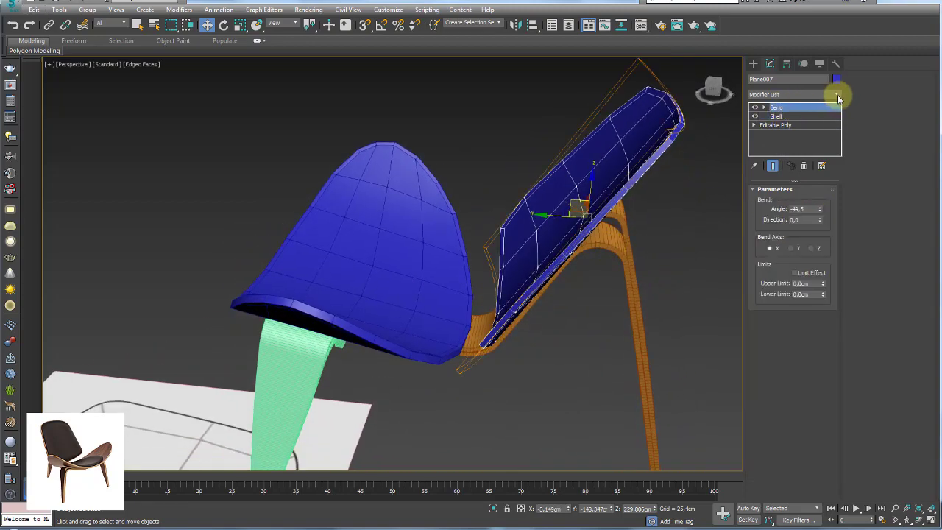
{"action": "left_click", "coordinate": [837, 95]}
{"action": "left_click_drag", "start_coordinate": [837, 130], "coordinate": [837, 346]}
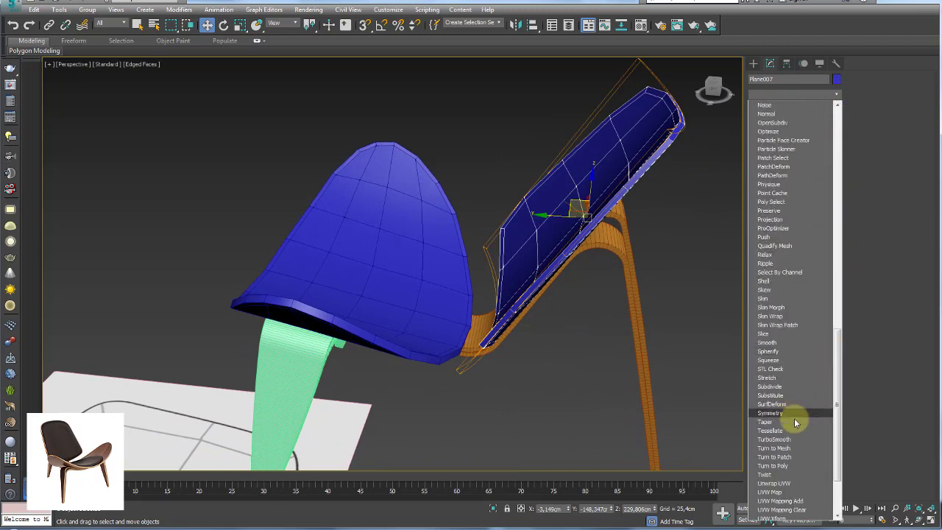
{"action": "left_click", "coordinate": [773, 439]}
{"action": "middle_click_drag", "start_coordinate": [641, 330], "coordinate": [661, 312], "text": "alt"}
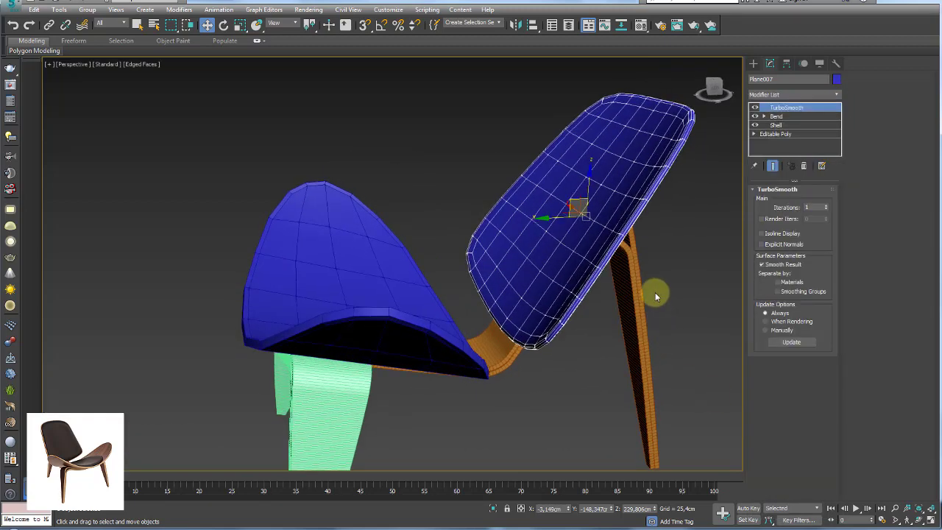
{"action": "key", "text": "F4"}
{"action": "scroll", "coordinate": [655, 222], "scroll_direction": "up", "scroll_amount": 4}
{"action": "scroll", "coordinate": [678, 209], "scroll_direction": "down", "scroll_amount": 1}
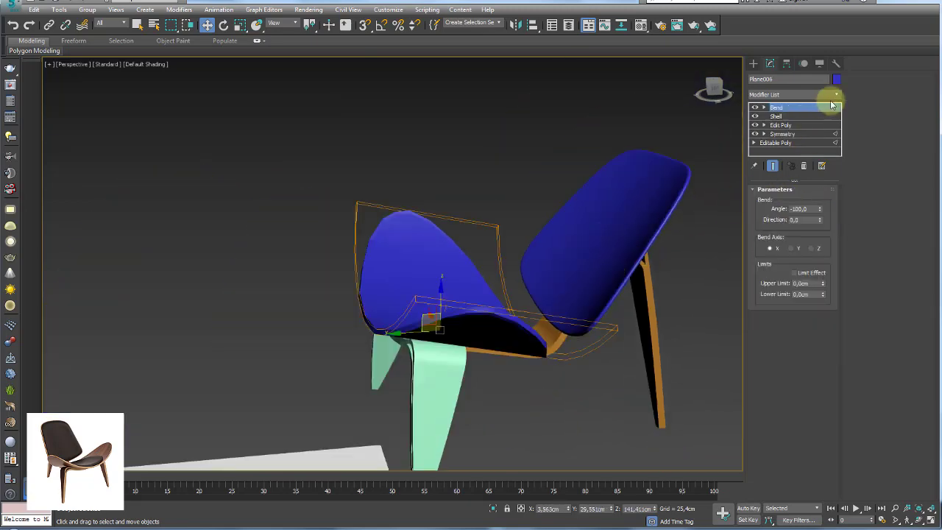
- Add a 1-iteration TurboSmooth to the blue seat panel and show its edged faces
{"action": "left_click", "coordinate": [834, 96]}
{"action": "left_click_drag", "start_coordinate": [836, 111], "coordinate": [836, 415]}
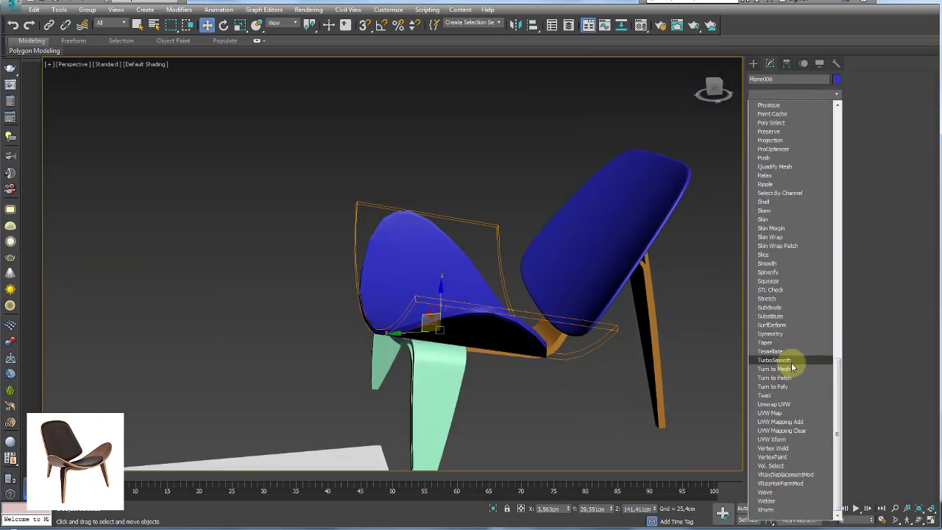
{"action": "left_click", "coordinate": [780, 360]}
{"action": "left_click", "coordinate": [606, 357]}
{"action": "scroll", "coordinate": [446, 289], "scroll_direction": "up", "scroll_amount": 3}
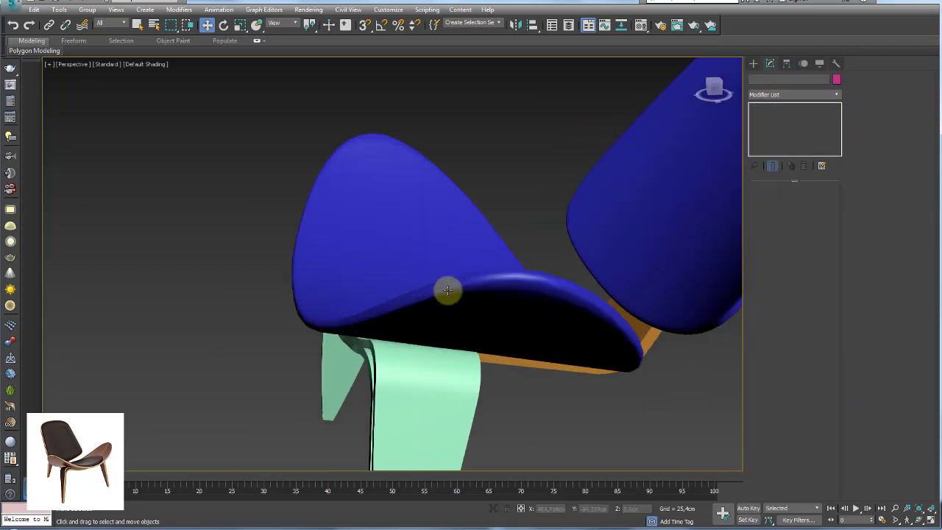
{"action": "scroll", "coordinate": [446, 290], "scroll_direction": "up", "scroll_amount": 2}
{"action": "scroll", "coordinate": [563, 296], "scroll_direction": "up", "scroll_amount": 2}
{"action": "middle_click_drag", "start_coordinate": [564, 296], "coordinate": [359, 240], "text": "alt"}
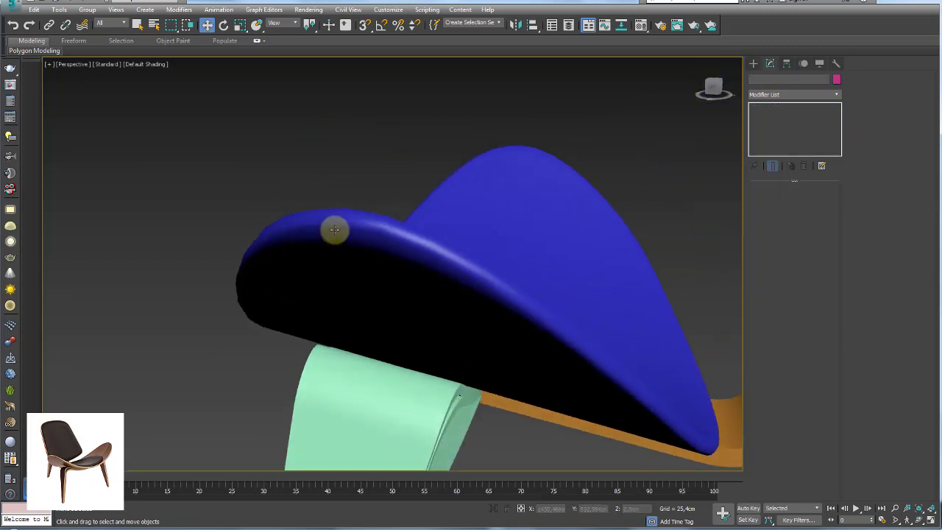
{"action": "left_click", "coordinate": [360, 261]}
{"action": "key", "text": "F4"}
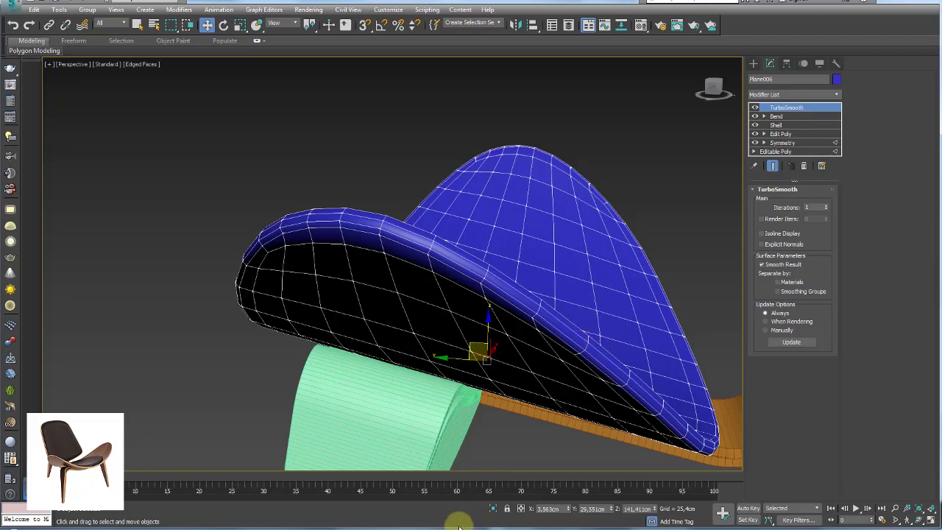
- Zoom into the reference photo's rounded seat front edge, then return to 3ds Max
{"action": "left_click", "coordinate": [479, 494]}
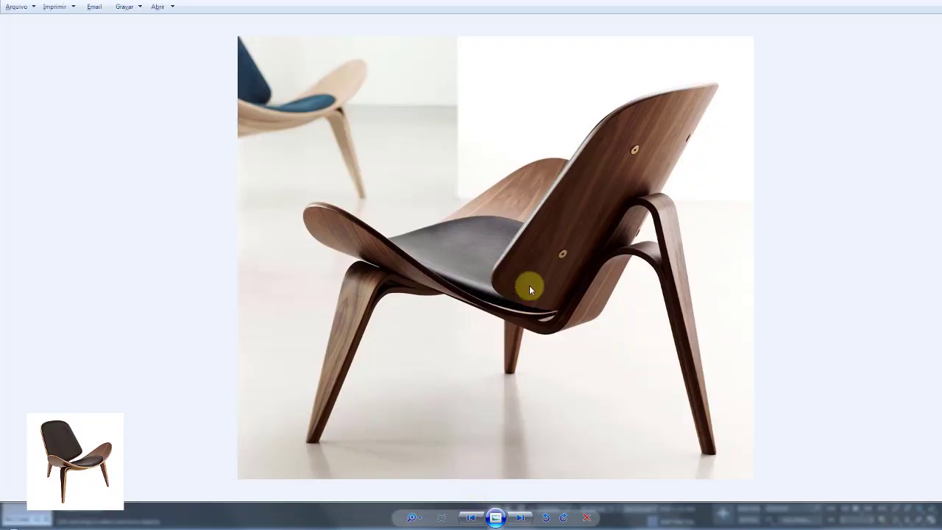
{"action": "scroll", "coordinate": [529, 284], "scroll_direction": "up", "scroll_amount": 2}
{"action": "scroll", "coordinate": [339, 210], "scroll_direction": "up", "scroll_amount": 2}
{"action": "left_click_drag", "start_coordinate": [107, 185], "coordinate": [295, 250]}
{"action": "scroll", "coordinate": [169, 257], "scroll_direction": "up", "scroll_amount": 2}
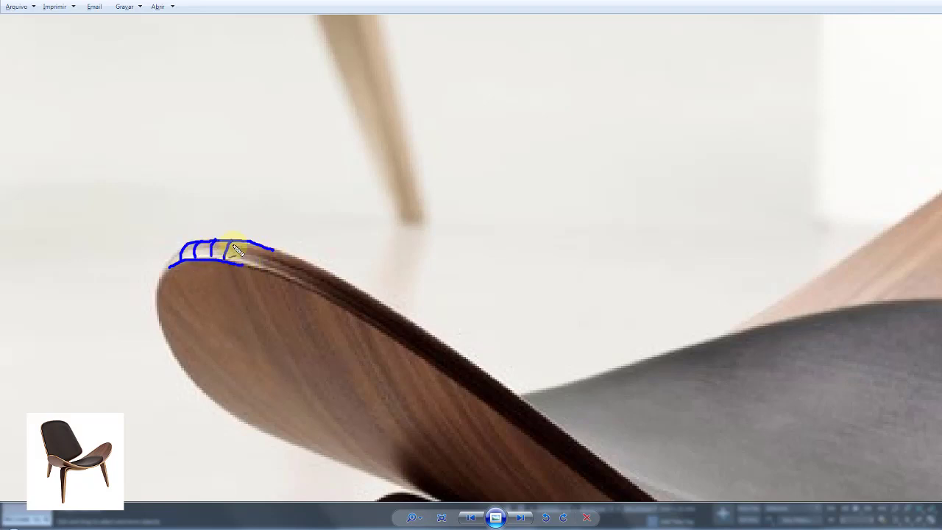
{"action": "key", "text": "Escape"}
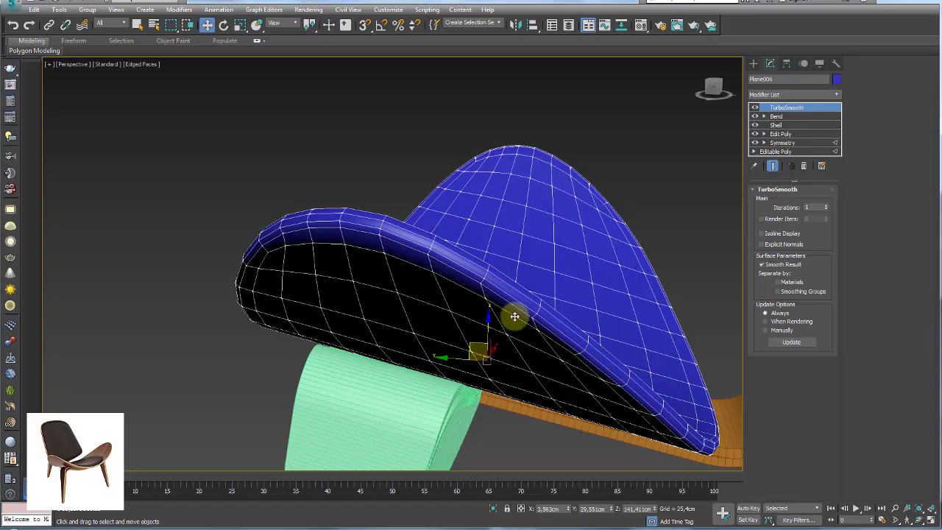
{"action": "middle_click_drag", "start_coordinate": [515, 315], "coordinate": [577, 255], "text": "alt"}
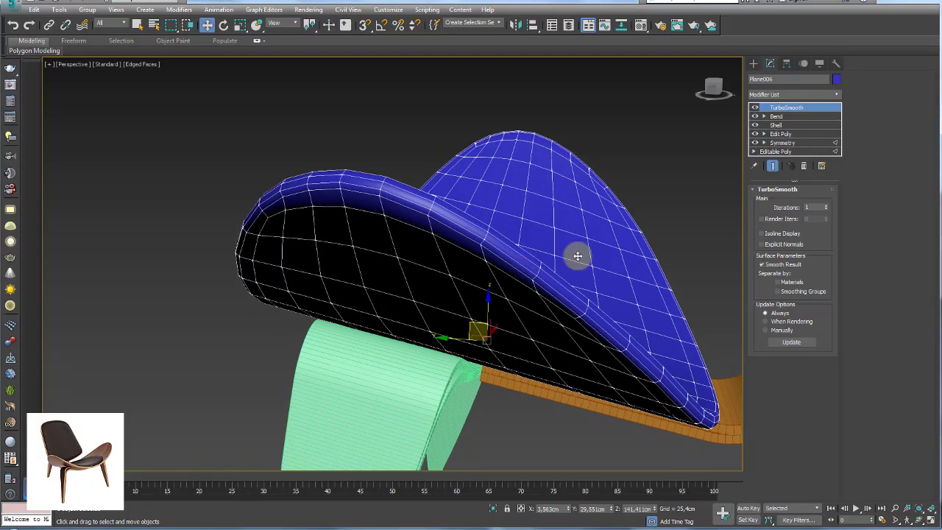
- Insert an Edit Poly modifier above the seat's Bend, with smoothing turned off
{"action": "left_click", "coordinate": [776, 116]}
{"action": "left_click", "coordinate": [754, 107]}
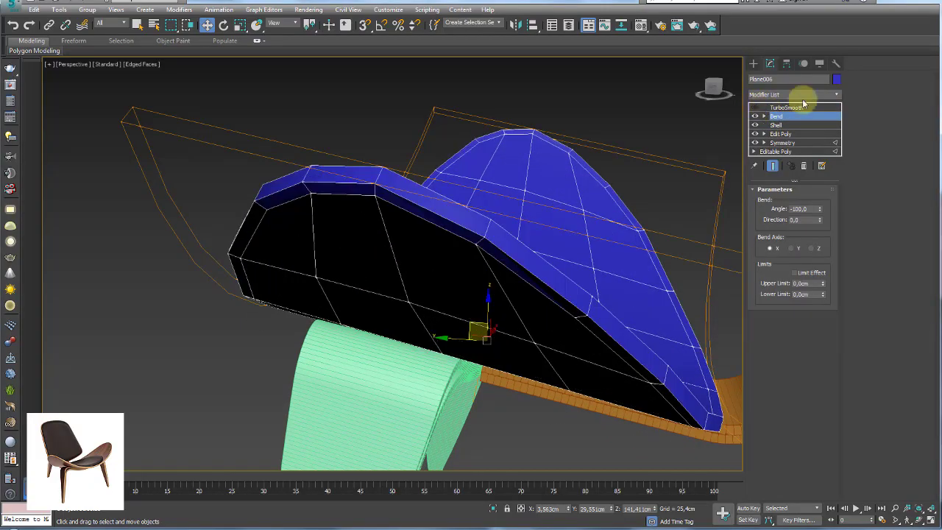
{"action": "left_click", "coordinate": [837, 98]}
{"action": "left_click_drag", "start_coordinate": [834, 115], "coordinate": [839, 141]}
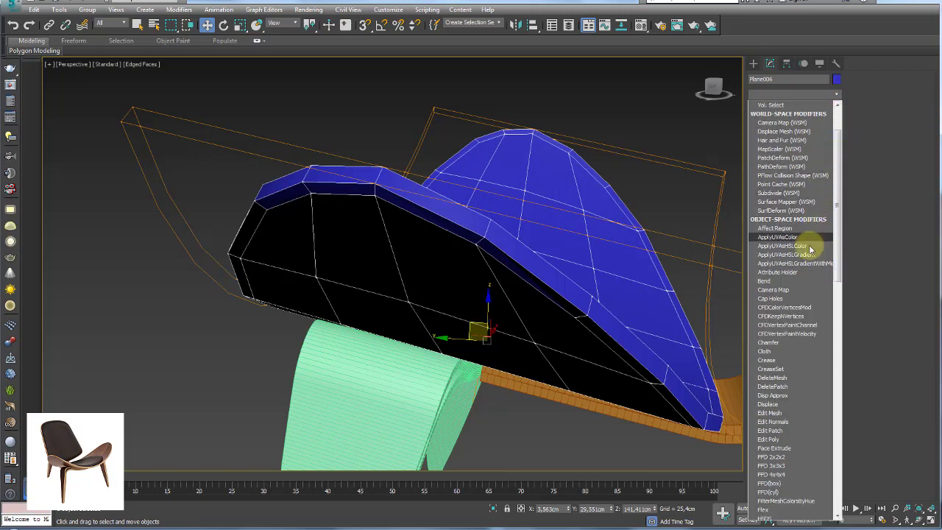
{"action": "left_click", "coordinate": [768, 440]}
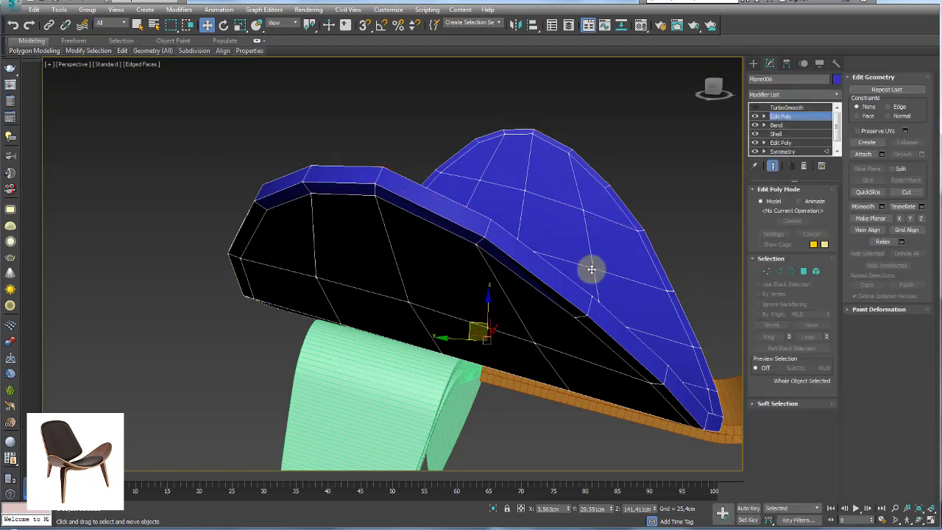
{"action": "scroll", "coordinate": [548, 245], "scroll_direction": "down", "scroll_amount": 5}
{"action": "middle_click_drag", "start_coordinate": [548, 245], "coordinate": [557, 262], "text": "alt"}
{"action": "scroll", "coordinate": [556, 262], "scroll_direction": "up", "scroll_amount": 5}
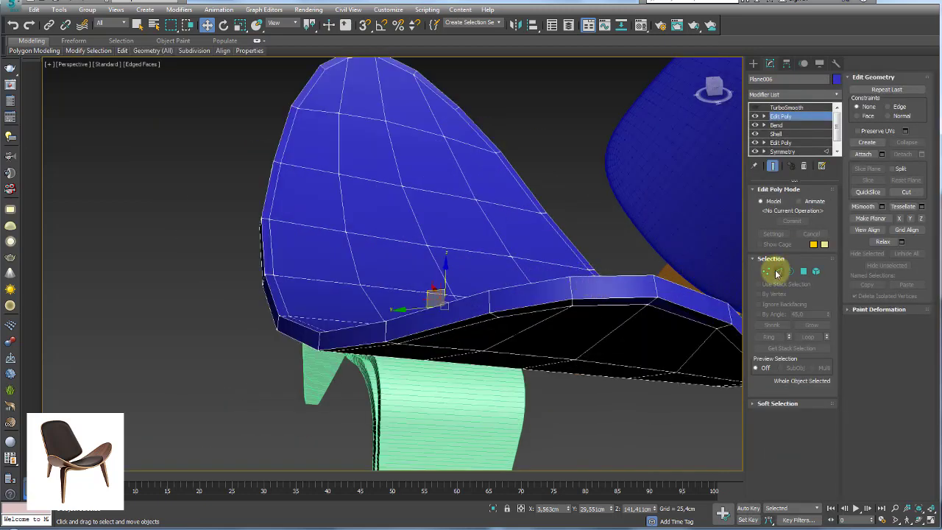
- Chamfer the seat's rim edge loop by 0,315cm with two segments
{"action": "left_click", "coordinate": [776, 272]}
{"action": "left_click", "coordinate": [643, 277]}
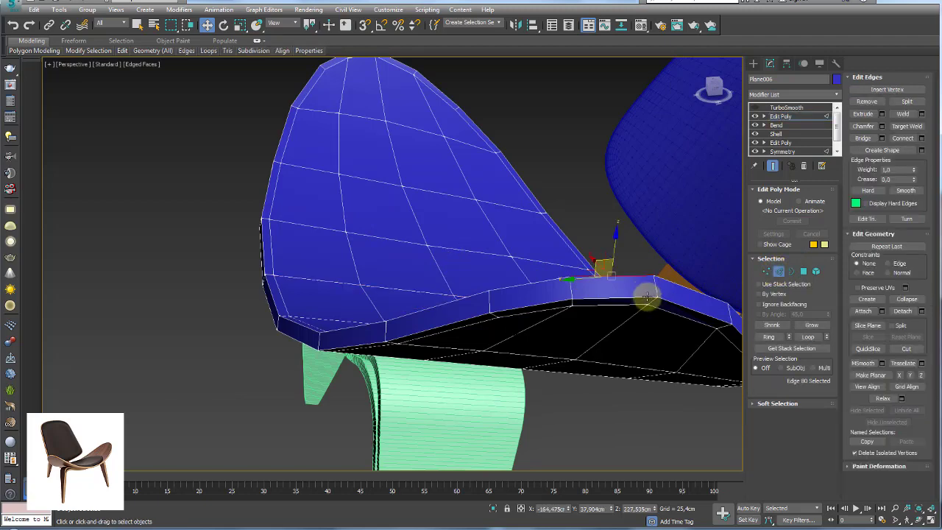
{"action": "left_click", "coordinate": [808, 340]}
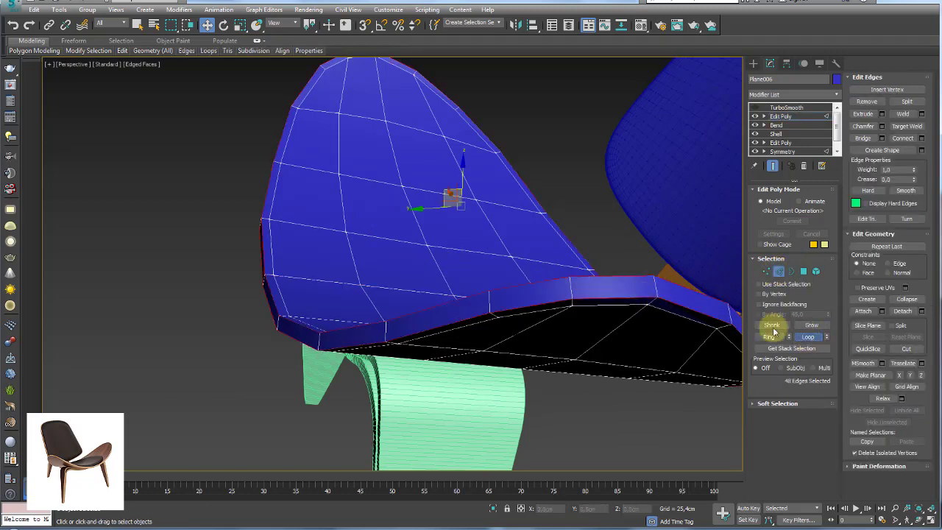
{"action": "scroll", "coordinate": [608, 294], "scroll_direction": "up", "scroll_amount": 2}
{"action": "scroll", "coordinate": [559, 275], "scroll_direction": "up", "scroll_amount": 2}
{"action": "scroll", "coordinate": [605, 287], "scroll_direction": "up", "scroll_amount": 2}
{"action": "middle_click_drag", "start_coordinate": [606, 287], "coordinate": [500, 248]}
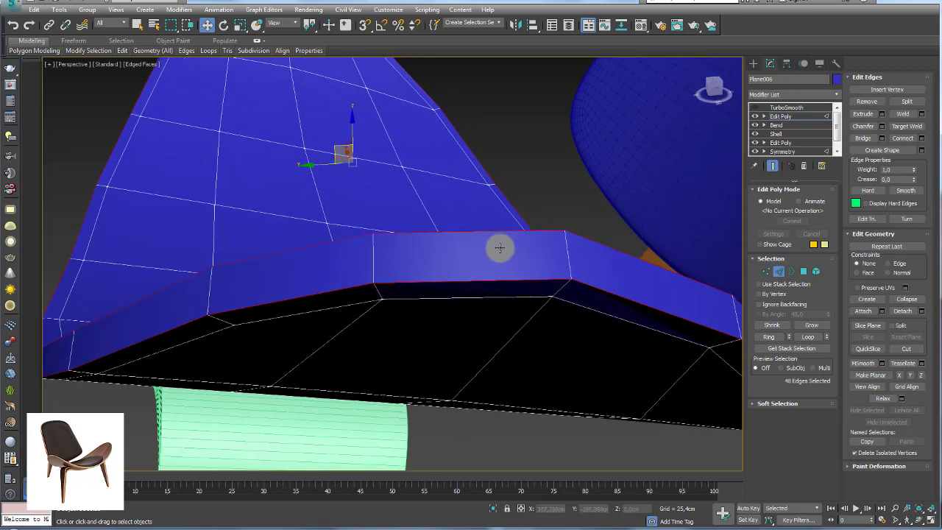
{"action": "left_click", "coordinate": [882, 126]}
{"action": "mouse_move", "coordinate": [401, 289]}
{"action": "left_mouse_down"}
{"action": "mouse_move", "coordinate": [403, 300]}
{"action": "mouse_move", "coordinate": [399, 279]}
{"action": "mouse_move", "coordinate": [399, 303]}
{"action": "mouse_move", "coordinate": [400, 283]}
{"action": "left_mouse_up"}
{"action": "left_click", "coordinate": [398, 360]}
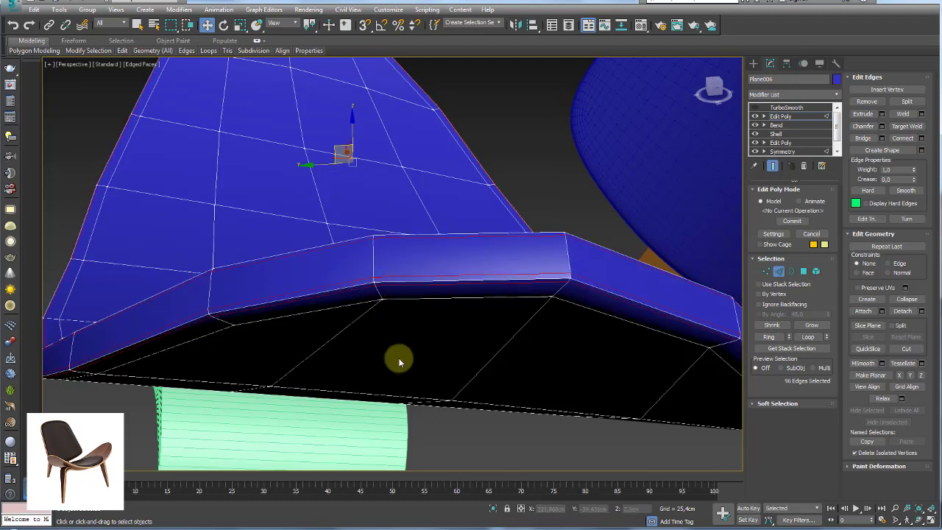
- Raise the seat's TurboSmooth to 3 iterations with Isoline Display on
{"action": "left_click", "coordinate": [786, 108]}
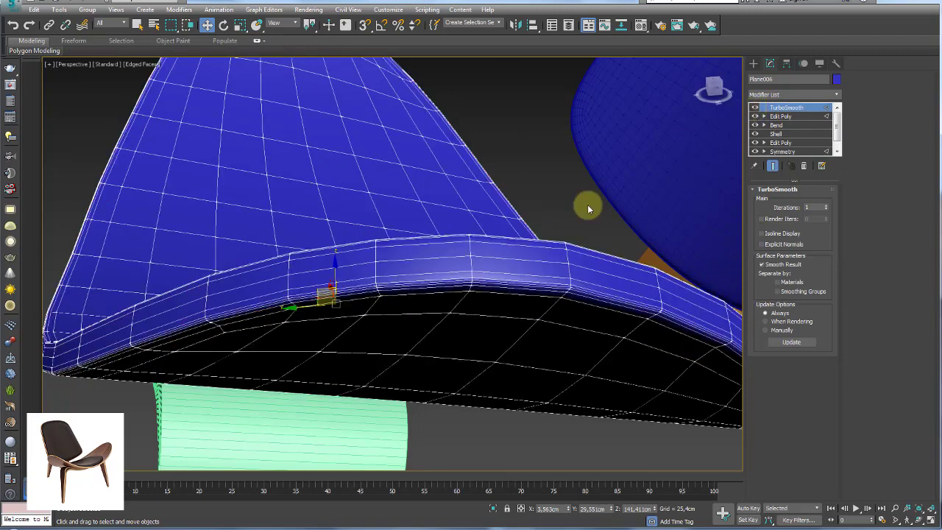
{"action": "double_click", "coordinate": [826, 206]}
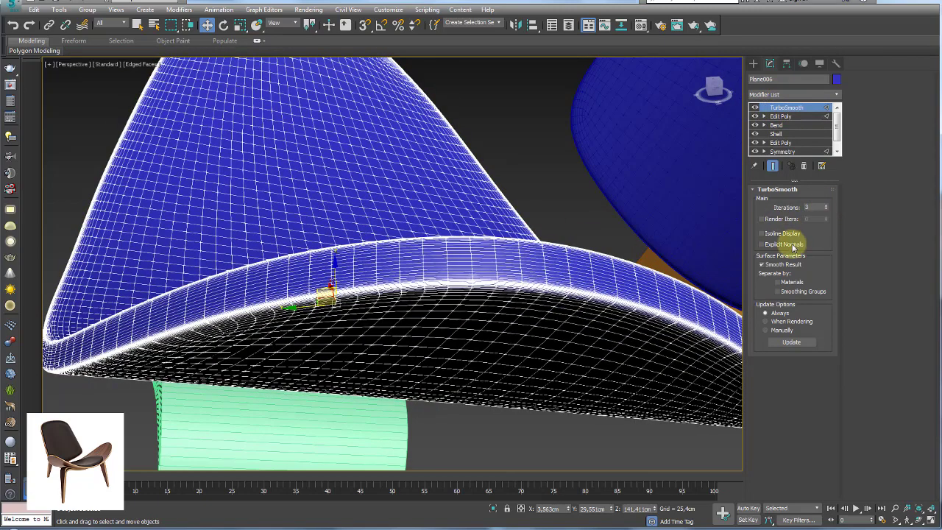
{"action": "left_click", "coordinate": [778, 234]}
{"action": "mouse_move", "coordinate": [587, 248]}
{"action": "middle_mouse_down", "text": "alt"}
{"action": "mouse_move", "coordinate": [389, 311]}
{"action": "mouse_move", "coordinate": [324, 297]}
{"action": "mouse_move", "coordinate": [458, 280]}
{"action": "mouse_move", "coordinate": [442, 248]}
{"action": "mouse_move", "coordinate": [540, 263]}
{"action": "mouse_move", "coordinate": [417, 248]}
{"action": "mouse_move", "coordinate": [443, 187]}
{"action": "middle_mouse_up", "text": "alt"}
{"action": "left_click", "coordinate": [372, 317]}
- Select the backrest and turn on Isoline Display for its TurboSmooth
{"action": "scroll", "coordinate": [443, 187], "scroll_direction": "down", "scroll_amount": 5}
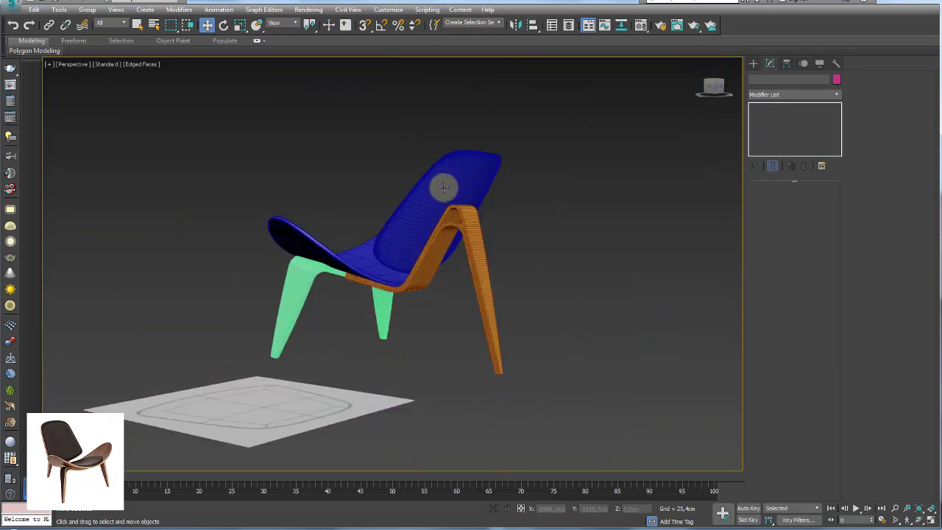
{"action": "left_click", "coordinate": [444, 187]}
{"action": "scroll", "coordinate": [416, 185], "scroll_direction": "up", "scroll_amount": 5}
{"action": "mouse_move", "coordinate": [744, 206]}
{"action": "middle_mouse_down", "text": "alt"}
{"action": "mouse_move", "coordinate": [658, 202]}
{"action": "mouse_move", "coordinate": [638, 228]}
{"action": "mouse_move", "coordinate": [741, 248]}
{"action": "middle_mouse_up", "text": "alt"}
{"action": "left_click", "coordinate": [769, 235]}
{"action": "middle_click_drag", "start_coordinate": [662, 208], "coordinate": [672, 222], "text": "alt"}
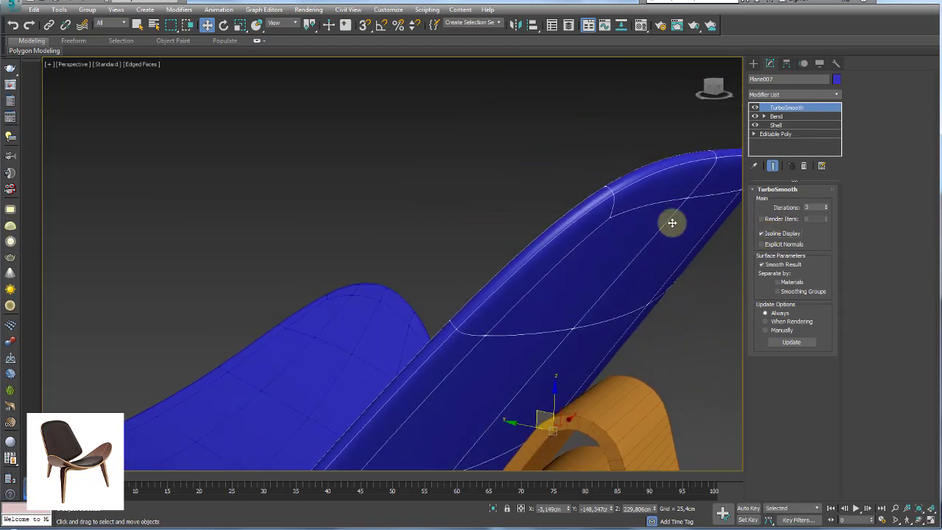
- Insert an Edit Poly above the backrest's Bend and hide TurboSmooth to see the raw mesh
{"action": "left_click", "coordinate": [776, 117]}
{"action": "left_click", "coordinate": [836, 94]}
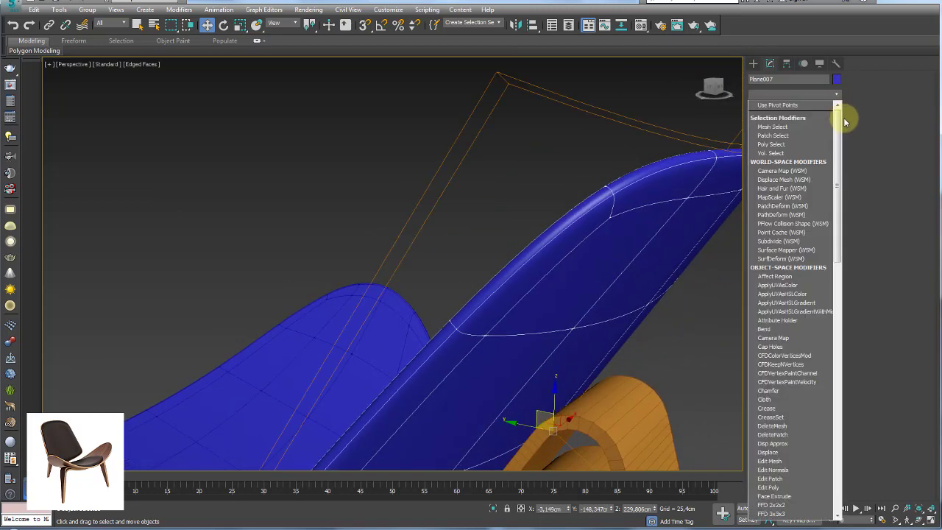
{"action": "scroll", "coordinate": [839, 146], "scroll_direction": "down", "scroll_amount": 1}
{"action": "scroll", "coordinate": [839, 146], "scroll_direction": "down", "scroll_amount": 4}
{"action": "left_click", "coordinate": [775, 356]}
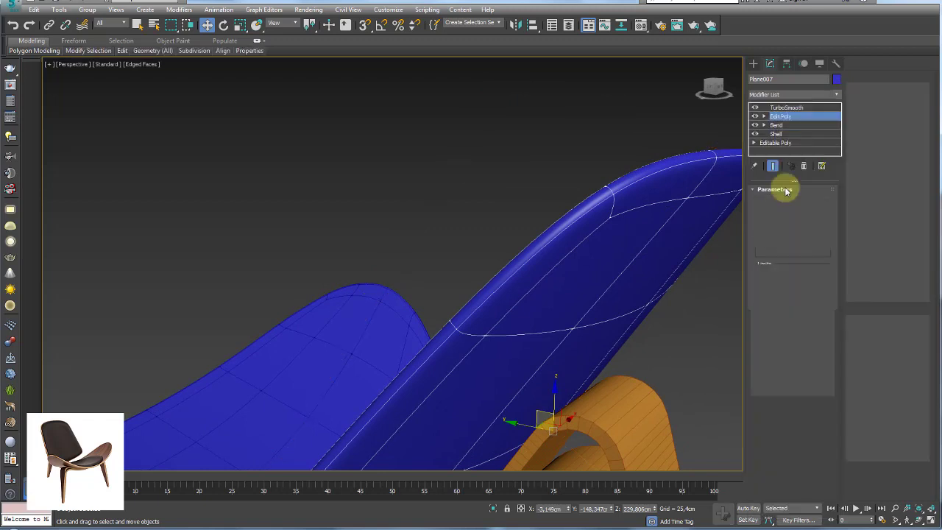
{"action": "left_click", "coordinate": [755, 107]}
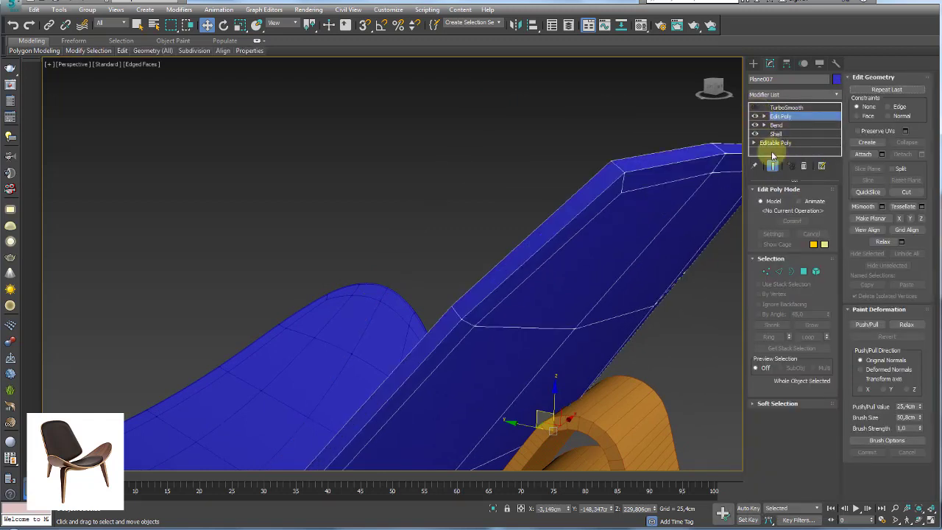
- Select an edge loop along the backrest's top border
{"action": "left_click", "coordinate": [778, 272]}
{"action": "left_click", "coordinate": [578, 213]}
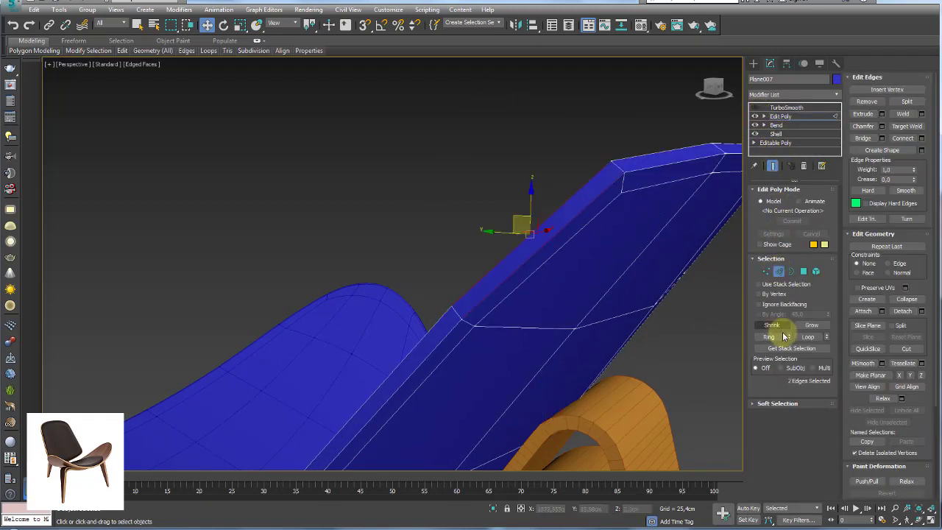
{"action": "left_click", "coordinate": [808, 337]}
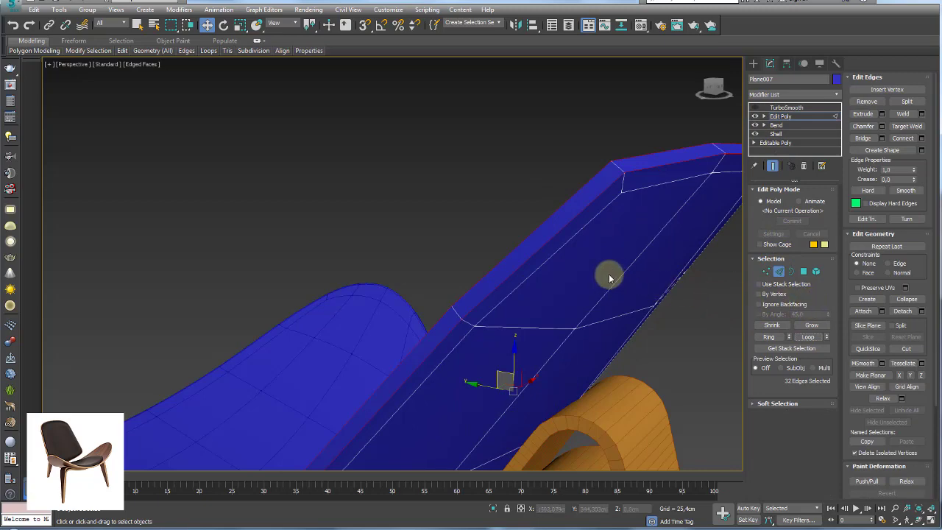
{"action": "middle_click_drag", "start_coordinate": [610, 273], "coordinate": [515, 194]}
{"action": "scroll", "coordinate": [610, 174], "scroll_direction": "up", "scroll_amount": 5}
{"action": "scroll", "coordinate": [605, 204], "scroll_direction": "down", "scroll_amount": 5}
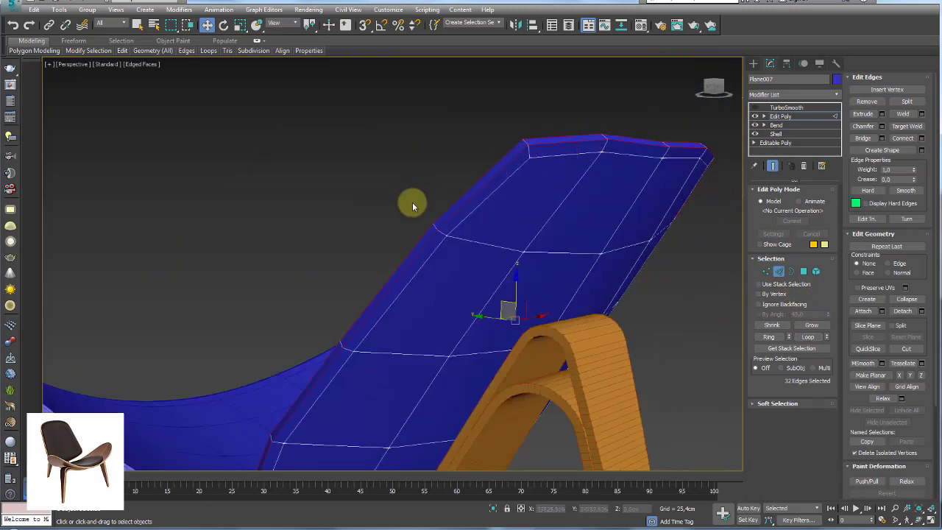
- Add the remaining upper border edge loops, reaching 32 selected rim edges
{"action": "left_click", "coordinate": [515, 173]}
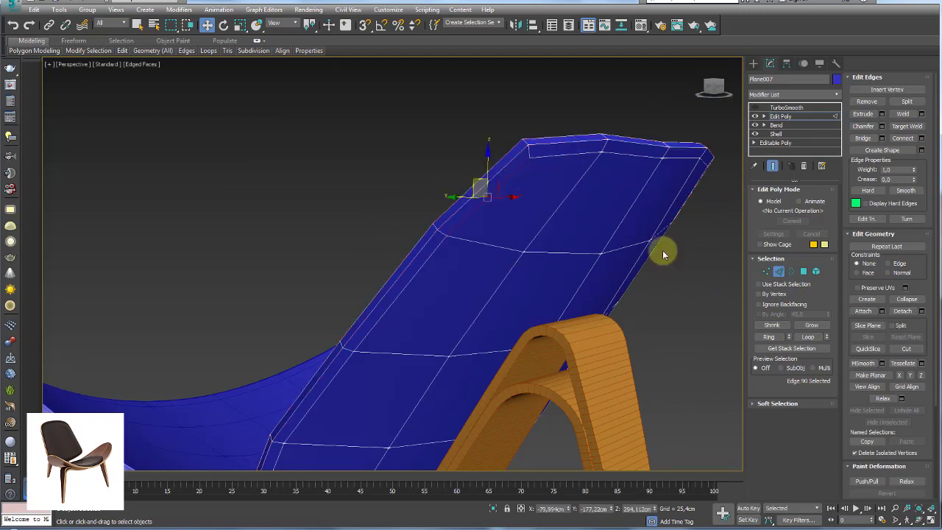
{"action": "left_click", "coordinate": [809, 337]}
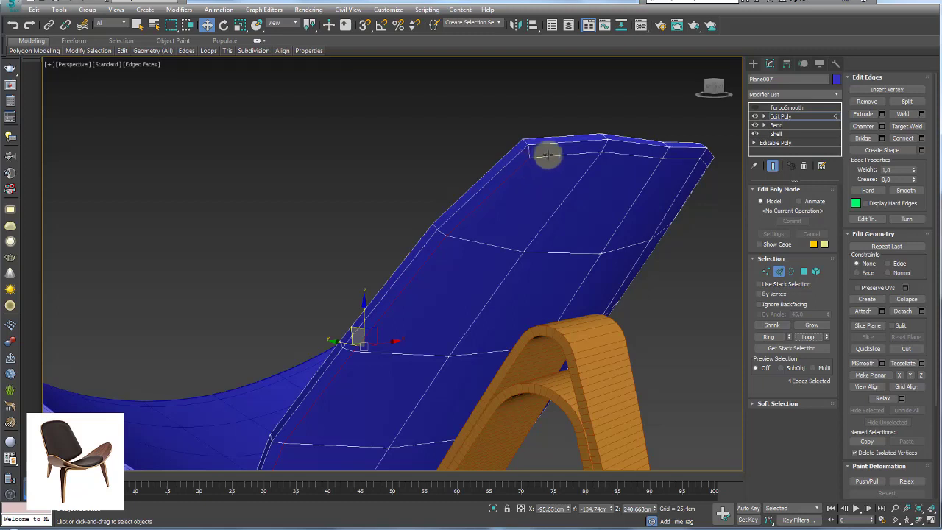
{"action": "left_click", "coordinate": [515, 158]}
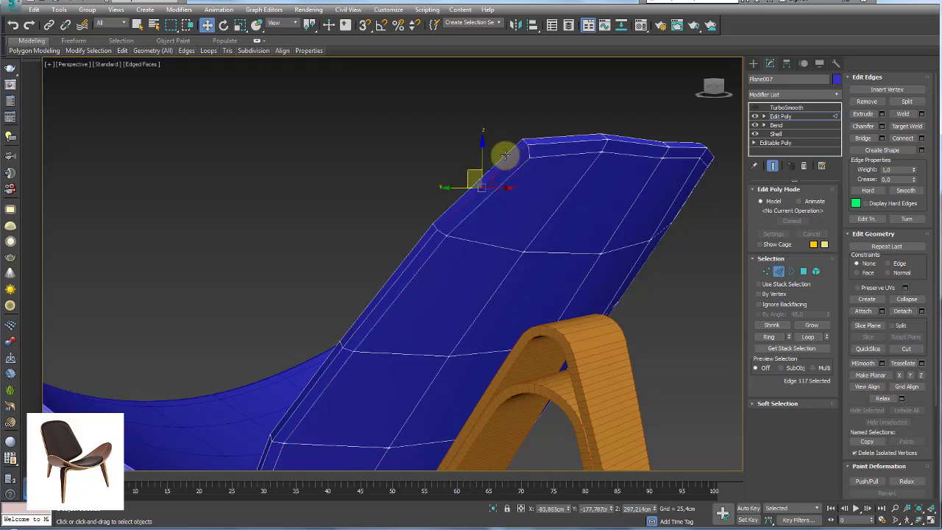
{"action": "left_click", "coordinate": [618, 137], "text": "ctrl"}
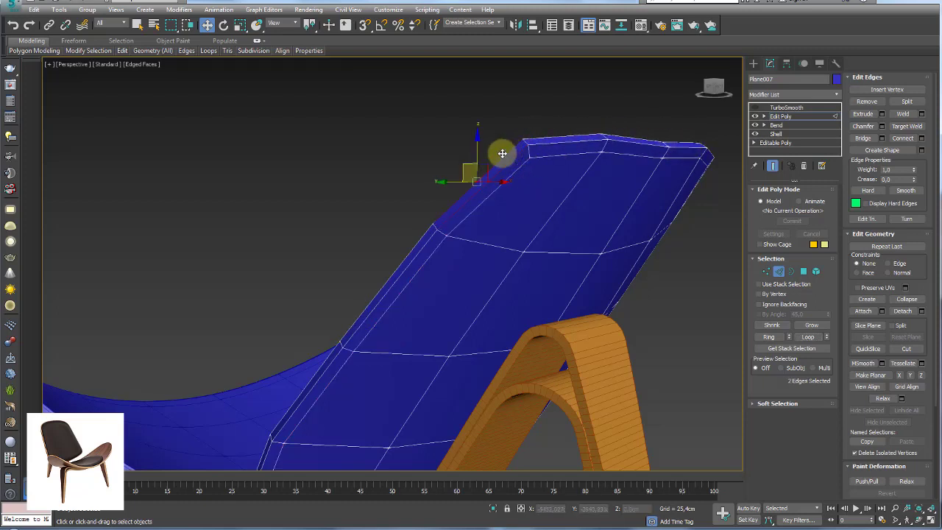
{"action": "left_click", "coordinate": [809, 338]}
{"action": "scroll", "coordinate": [508, 151], "scroll_direction": "up", "scroll_amount": 3}
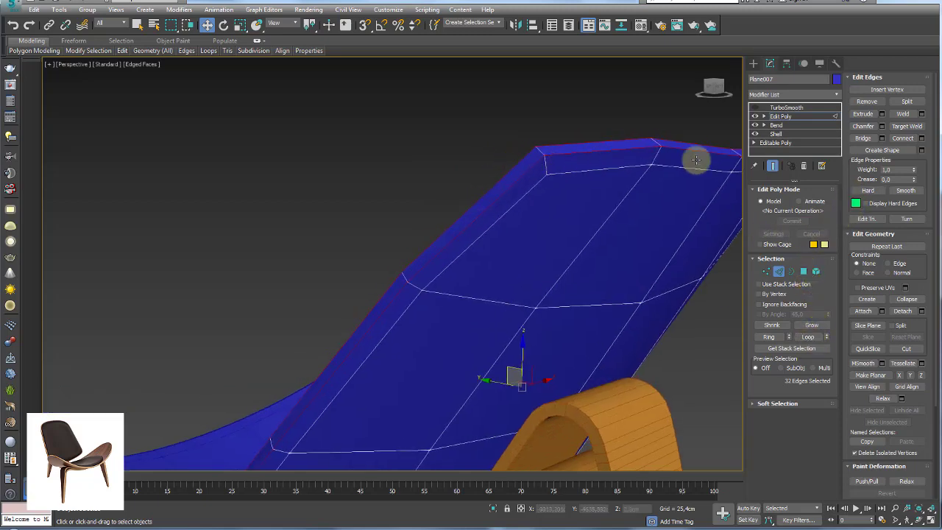
{"action": "scroll", "coordinate": [696, 157], "scroll_direction": "up", "scroll_amount": 3}
- Chamfer the backrest's top border edges by about 0,9cm with two segments
{"action": "left_click", "coordinate": [883, 126]}
{"action": "middle_click_drag", "start_coordinate": [470, 173], "coordinate": [500, 204], "text": "alt"}
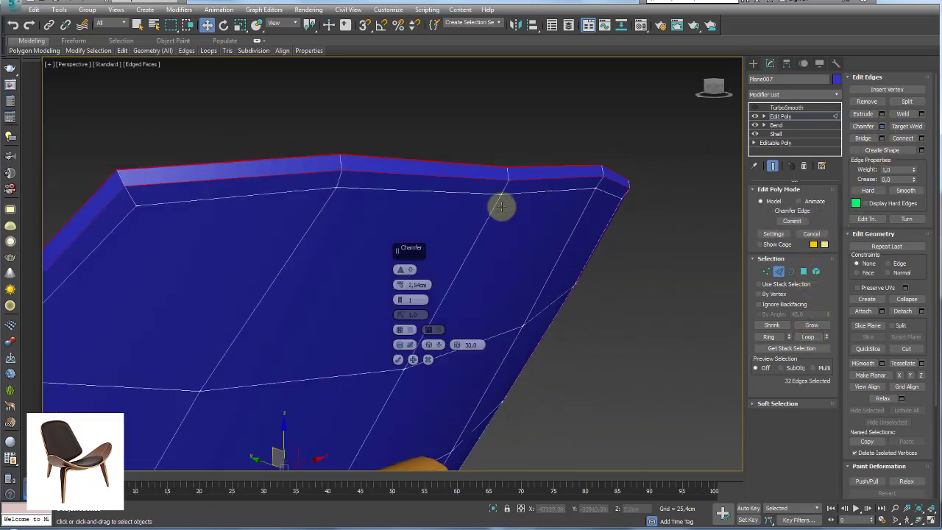
{"action": "left_click_drag", "start_coordinate": [404, 284], "coordinate": [400, 309]}
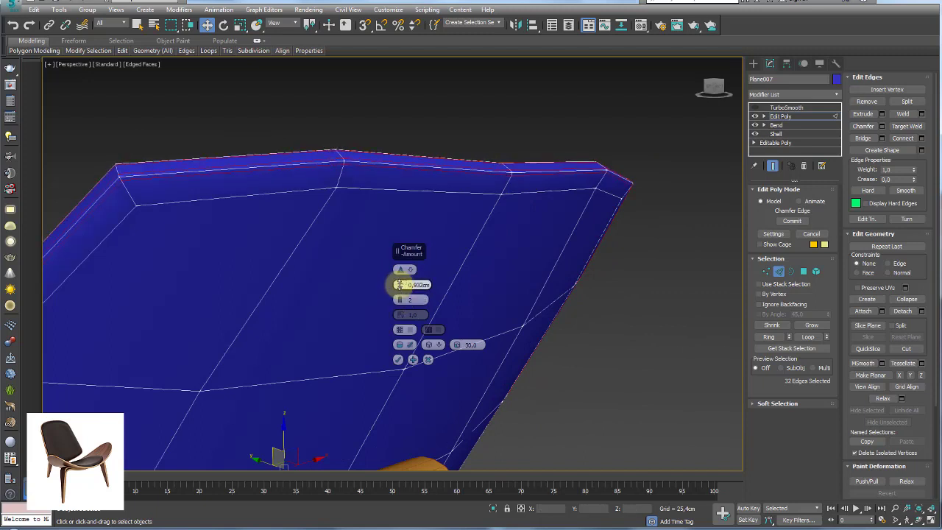
{"action": "left_click", "coordinate": [398, 359]}
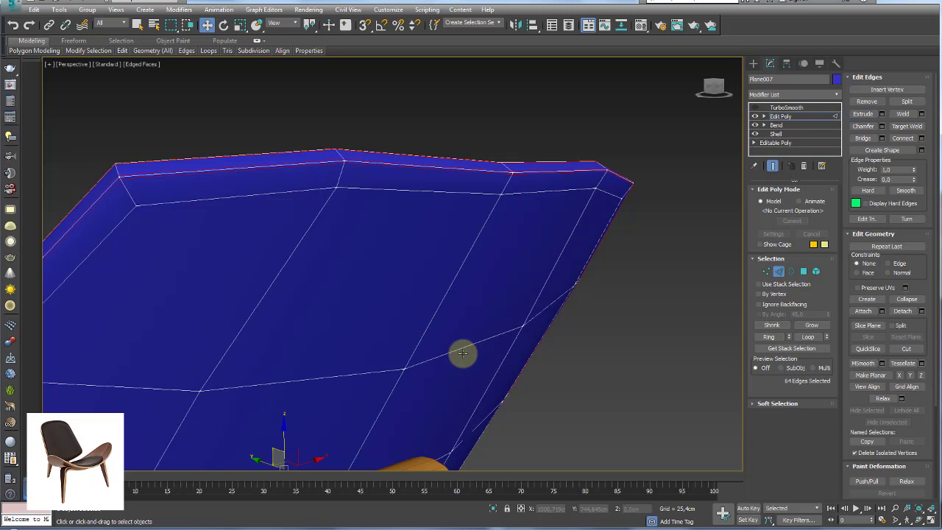
- Re-enable the backrest's 3-iteration TurboSmooth and hide edged faces to check the rounded rim
{"action": "left_click", "coordinate": [780, 115]}
{"action": "left_click", "coordinate": [769, 107]}
{"action": "scroll", "coordinate": [684, 137], "scroll_direction": "down", "scroll_amount": 2}
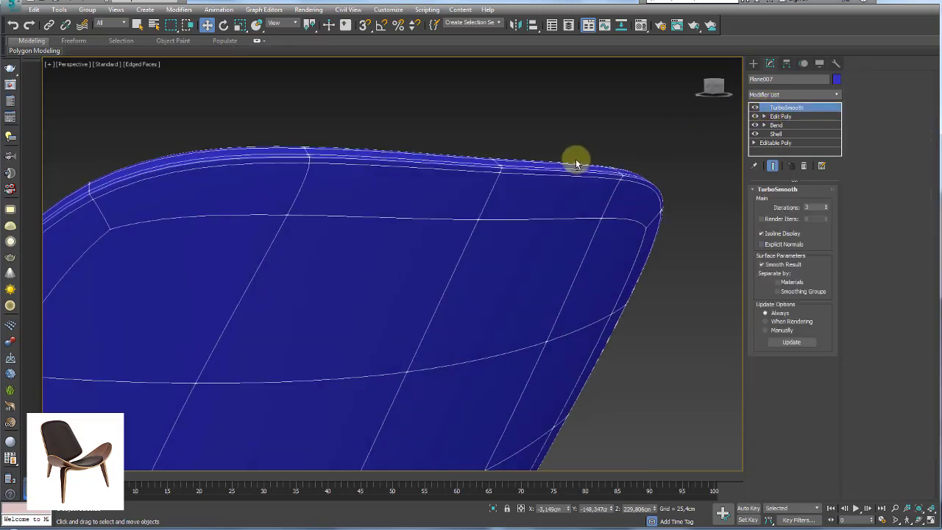
{"action": "scroll", "coordinate": [576, 159], "scroll_direction": "down", "scroll_amount": 5}
{"action": "middle_click_drag", "start_coordinate": [541, 187], "coordinate": [599, 213], "text": "alt"}
{"action": "scroll", "coordinate": [599, 214], "scroll_direction": "up", "scroll_amount": 2}
{"action": "key", "text": "F4"}
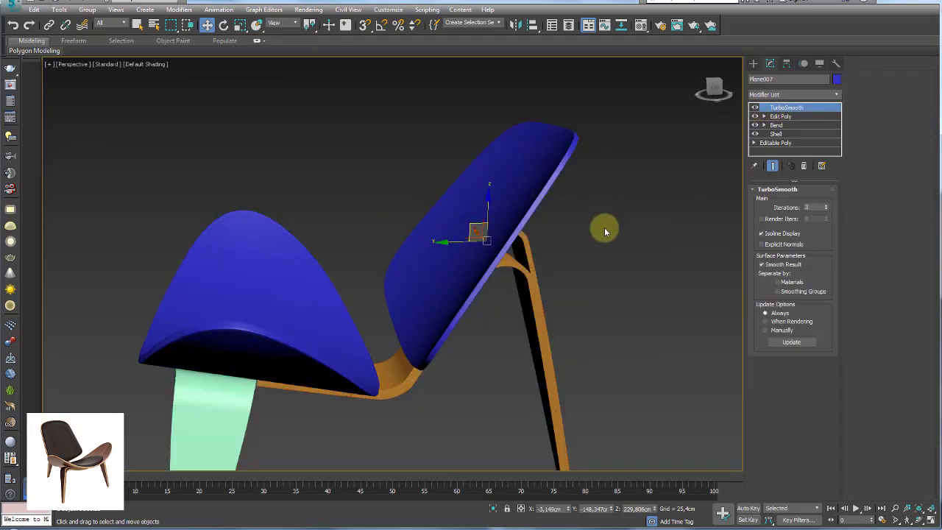
{"action": "scroll", "coordinate": [548, 189], "scroll_direction": "up", "scroll_amount": 4}
{"action": "mouse_move", "coordinate": [548, 189]}
{"action": "middle_mouse_down", "text": "alt"}
{"action": "mouse_move", "coordinate": [504, 183]}
{"action": "mouse_move", "coordinate": [408, 208]}
{"action": "mouse_move", "coordinate": [354, 200]}
{"action": "mouse_move", "coordinate": [372, 223]}
{"action": "middle_mouse_up", "text": "alt"}
- Select the green Box001 leg frame and zoom in with edged faces shown
{"action": "left_click", "coordinate": [519, 267]}
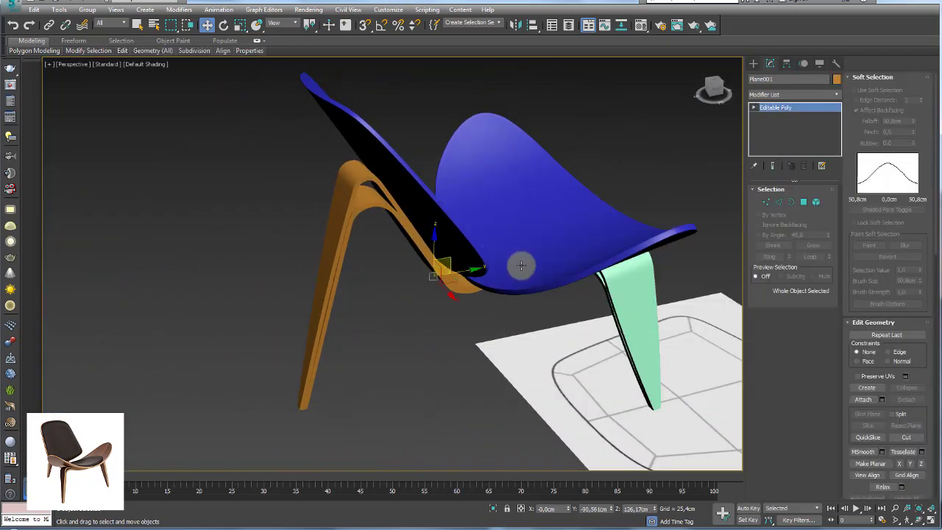
{"action": "mouse_move", "coordinate": [519, 267]}
{"action": "middle_mouse_down", "text": "alt"}
{"action": "mouse_move", "coordinate": [414, 242]}
{"action": "mouse_move", "coordinate": [384, 270]}
{"action": "mouse_move", "coordinate": [535, 280]}
{"action": "mouse_move", "coordinate": [551, 203]}
{"action": "middle_mouse_up", "text": "alt"}
{"action": "key", "text": "F4"}
{"action": "scroll", "coordinate": [557, 269], "scroll_direction": "up", "scroll_amount": 3}
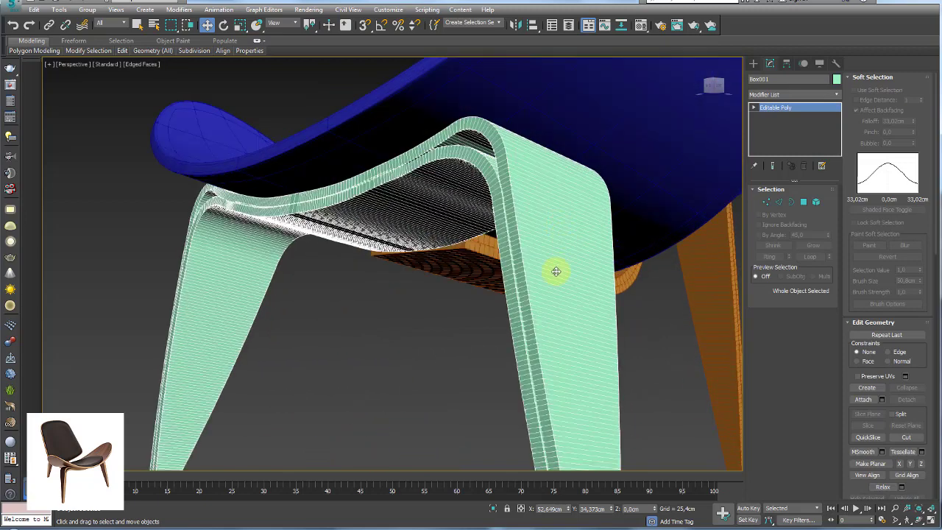
{"action": "mouse_move", "coordinate": [557, 269]}
{"action": "middle_mouse_down"}
{"action": "mouse_move", "coordinate": [561, 203]}
{"action": "mouse_move", "coordinate": [544, 316]}
{"action": "middle_mouse_up"}
{"action": "scroll", "coordinate": [554, 275], "scroll_direction": "up", "scroll_amount": 2}
{"action": "scroll", "coordinate": [563, 316], "scroll_direction": "up", "scroll_amount": 2}
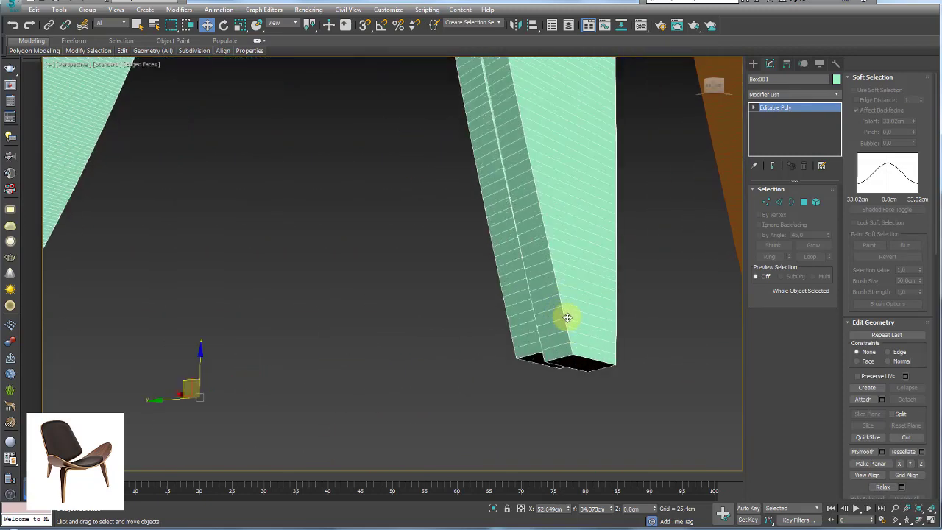
{"action": "scroll", "coordinate": [562, 322], "scroll_direction": "up", "scroll_amount": 2}
{"action": "scroll", "coordinate": [563, 331], "scroll_direction": "down", "scroll_amount": 3}
{"action": "scroll", "coordinate": [576, 340], "scroll_direction": "down", "scroll_amount": 2}
- In Polygon mode, move the leg's bottom face downward
{"action": "key", "text": "4"}
{"action": "mouse_move", "coordinate": [576, 340]}
{"action": "middle_mouse_down", "text": "alt"}
{"action": "mouse_move", "coordinate": [582, 199]}
{"action": "mouse_move", "coordinate": [610, 225]}
{"action": "mouse_move", "coordinate": [592, 229]}
{"action": "middle_mouse_up", "text": "alt"}
{"action": "left_click", "coordinate": [591, 219]}
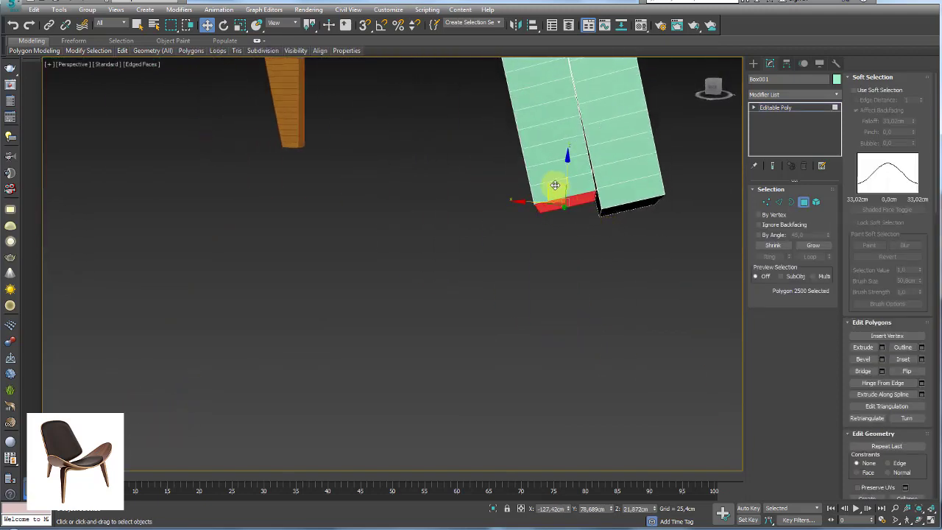
{"action": "left_click_drag", "start_coordinate": [555, 184], "coordinate": [558, 194]}
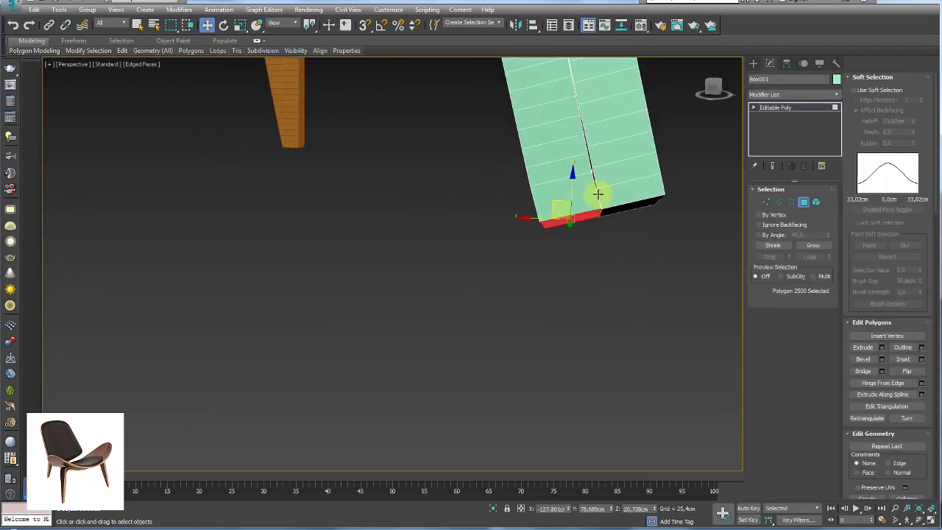
- Select the leg's two bottom end faces and move them down along Z toward the floor
{"action": "mouse_move", "coordinate": [596, 193]}
{"action": "middle_mouse_down", "text": "alt"}
{"action": "mouse_move", "coordinate": [616, 211]}
{"action": "mouse_move", "coordinate": [689, 202]}
{"action": "middle_mouse_up", "text": "alt"}
{"action": "mouse_move", "coordinate": [616, 218]}
{"action": "middle_mouse_down", "text": "alt"}
{"action": "mouse_move", "coordinate": [550, 254]}
{"action": "mouse_move", "coordinate": [381, 255]}
{"action": "middle_mouse_up", "text": "alt"}
{"action": "middle_click_drag", "start_coordinate": [248, 252], "coordinate": [437, 227]}
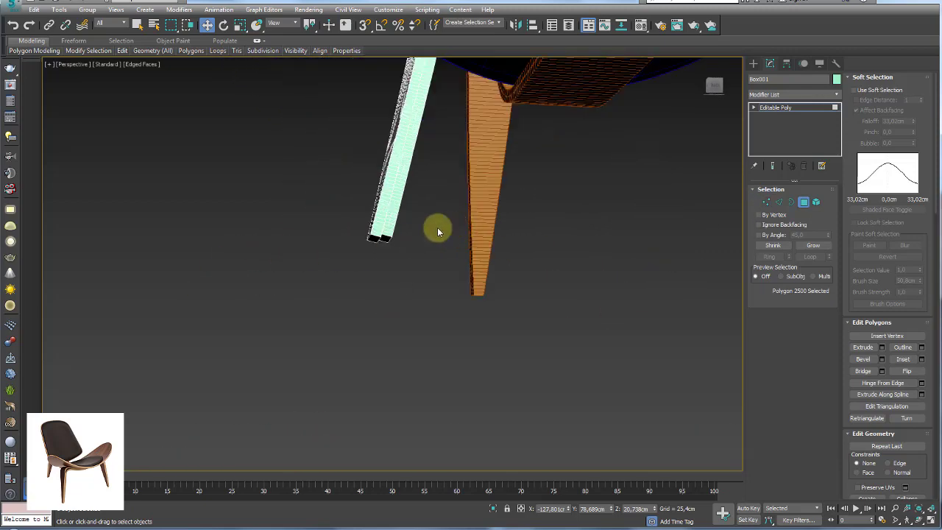
{"action": "scroll", "coordinate": [338, 248], "scroll_direction": "up", "scroll_amount": 4}
{"action": "scroll", "coordinate": [322, 249], "scroll_direction": "up", "scroll_amount": 2}
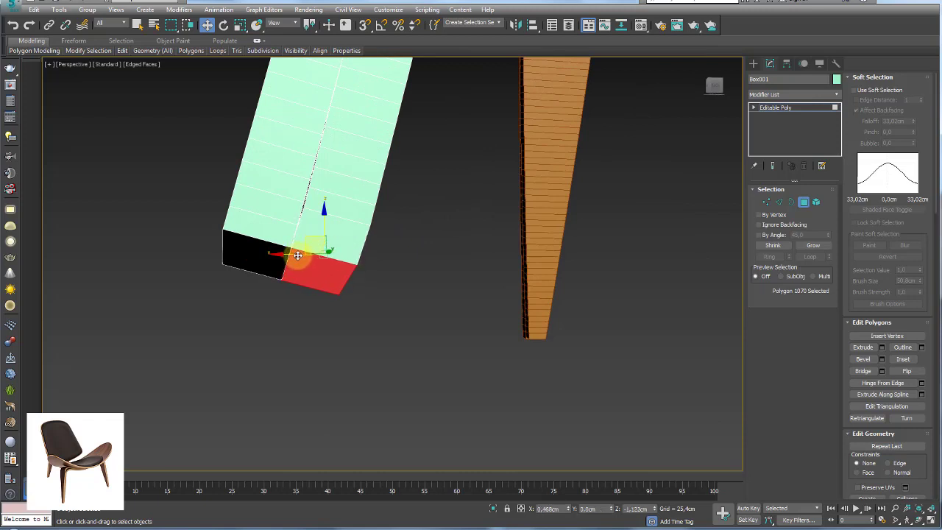
{"action": "scroll", "coordinate": [297, 255], "scroll_direction": "down", "scroll_amount": 2}
{"action": "scroll", "coordinate": [237, 259], "scroll_direction": "down", "scroll_amount": 1}
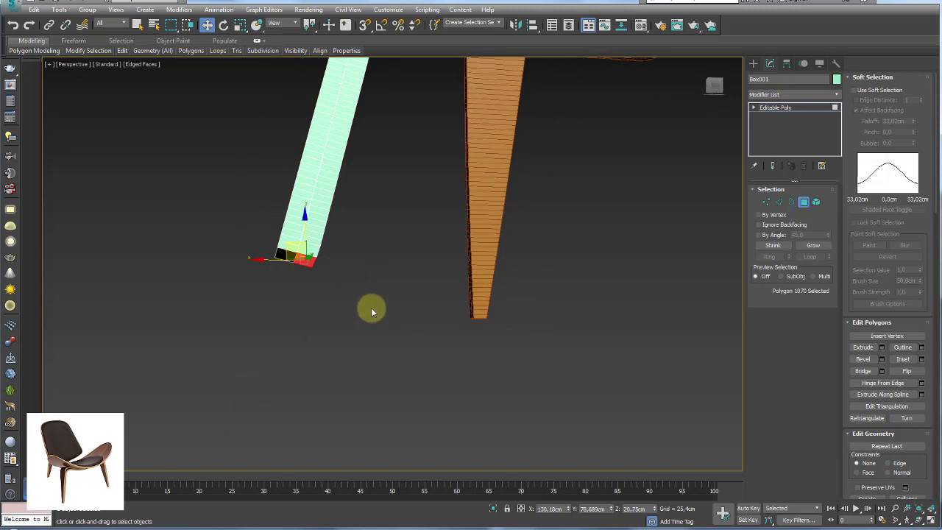
{"action": "scroll", "coordinate": [475, 331], "scroll_direction": "down", "scroll_amount": 3}
{"action": "middle_click_drag", "start_coordinate": [535, 338], "coordinate": [445, 332]}
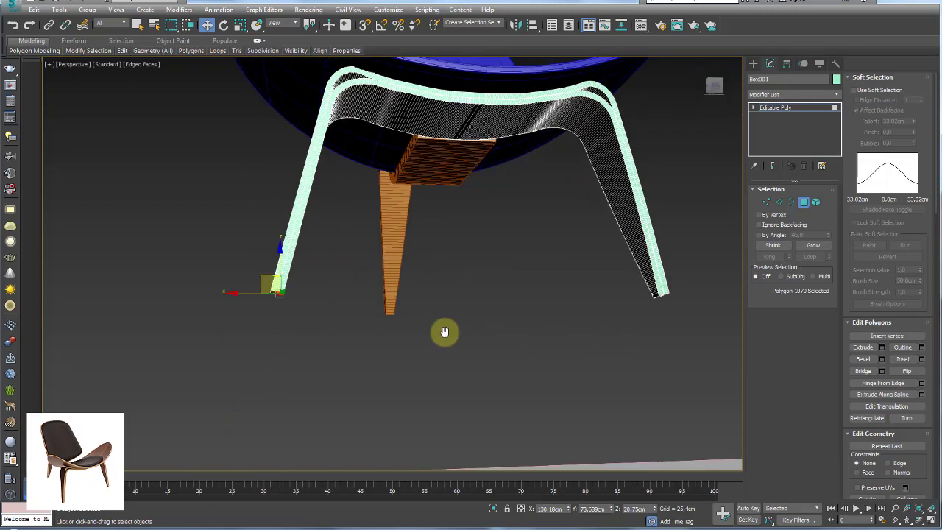
{"action": "scroll", "coordinate": [426, 280], "scroll_direction": "up", "scroll_amount": 2}
{"action": "scroll", "coordinate": [355, 250], "scroll_direction": "up", "scroll_amount": 3}
{"action": "left_click", "coordinate": [350, 232], "text": "ctrl"}
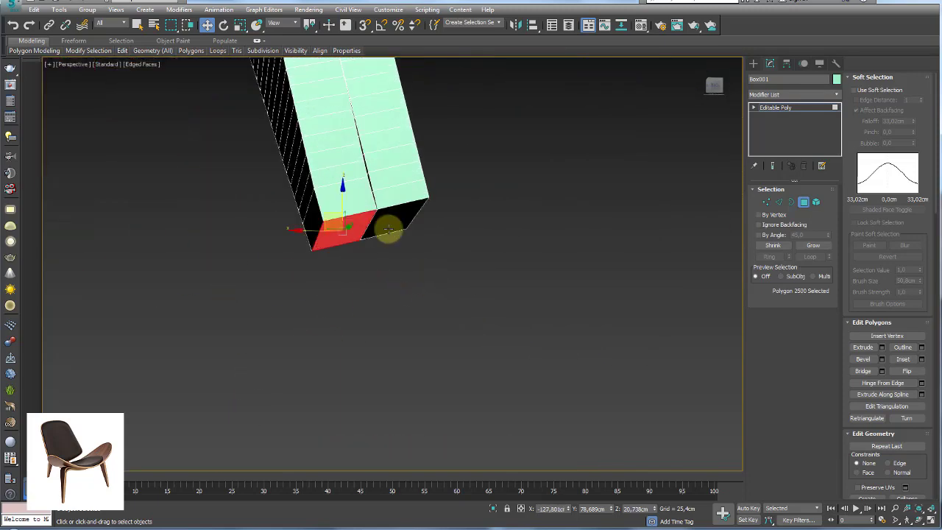
{"action": "middle_click_drag", "start_coordinate": [414, 235], "coordinate": [395, 246], "text": "alt"}
{"action": "left_click_drag", "start_coordinate": [381, 201], "coordinate": [401, 286]}
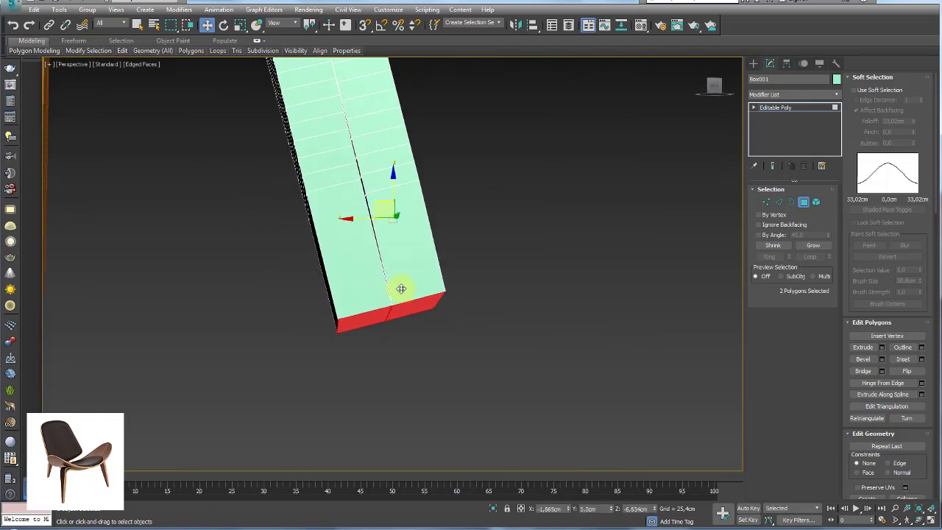
{"action": "mouse_move", "coordinate": [400, 288]}
{"action": "middle_mouse_down", "text": "alt"}
{"action": "mouse_move", "coordinate": [414, 252]}
{"action": "mouse_move", "coordinate": [388, 273]}
{"action": "mouse_move", "coordinate": [306, 275]}
{"action": "mouse_move", "coordinate": [358, 270]}
{"action": "middle_mouse_up", "text": "alt"}
{"action": "scroll", "coordinate": [495, 309], "scroll_direction": "up", "scroll_amount": 3}
{"action": "mouse_move", "coordinate": [495, 309]}
{"action": "middle_mouse_down", "text": "alt"}
{"action": "mouse_move", "coordinate": [496, 286]}
{"action": "mouse_move", "coordinate": [682, 254]}
{"action": "middle_mouse_up", "text": "alt"}
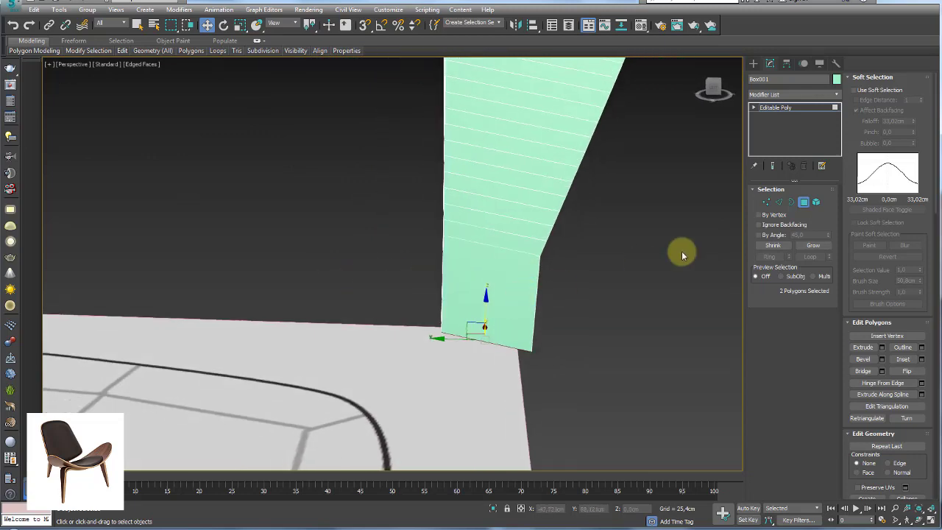
- Move the green leg's four end vertices inward so the foot tapers
{"action": "left_click", "coordinate": [769, 202]}
{"action": "left_click_drag", "start_coordinate": [540, 346], "coordinate": [520, 353]}
{"action": "middle_click_drag", "start_coordinate": [519, 353], "coordinate": [513, 339], "text": "alt"}
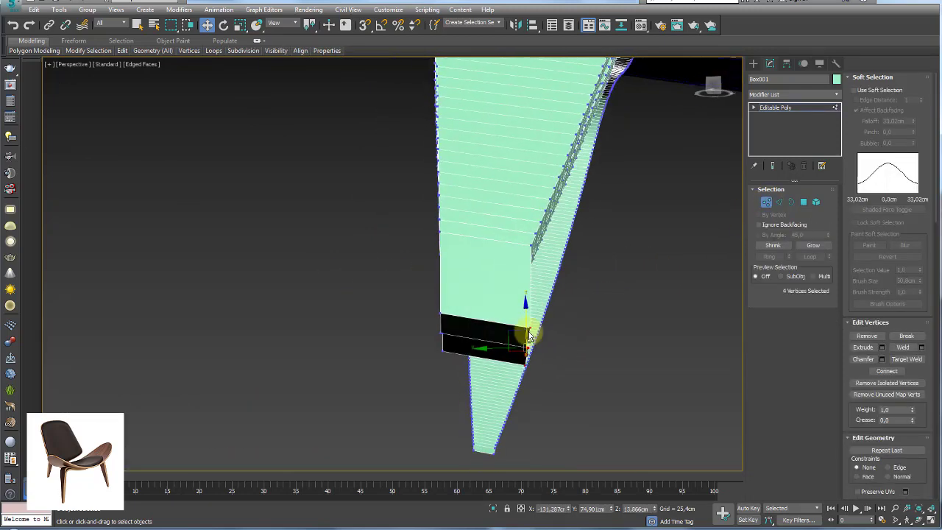
{"action": "left_click_drag", "start_coordinate": [514, 339], "coordinate": [476, 330]}
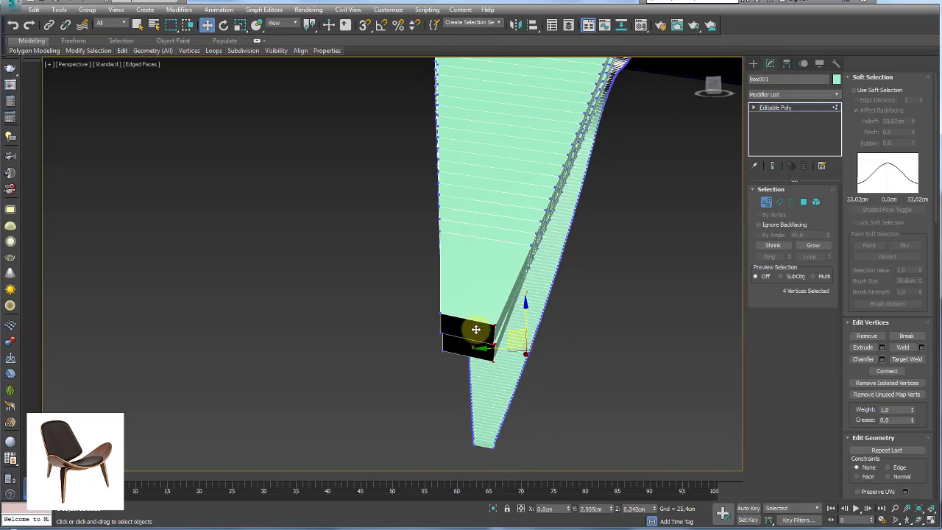
{"action": "mouse_move", "coordinate": [506, 326]}
{"action": "middle_mouse_down", "text": "alt"}
{"action": "mouse_move", "coordinate": [507, 358]}
{"action": "mouse_move", "coordinate": [554, 318]}
{"action": "middle_mouse_up", "text": "alt"}
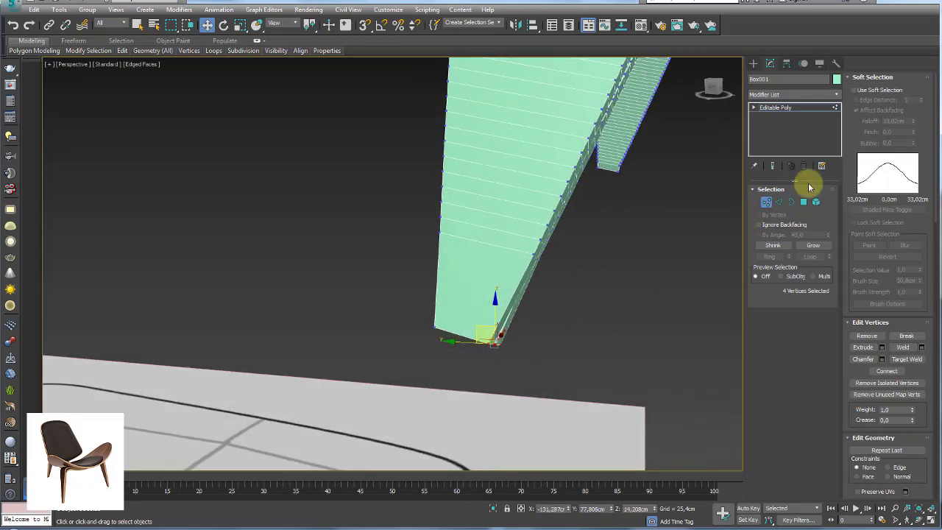
- Select the ten polygons around the green leg's end
{"action": "left_click", "coordinate": [800, 208]}
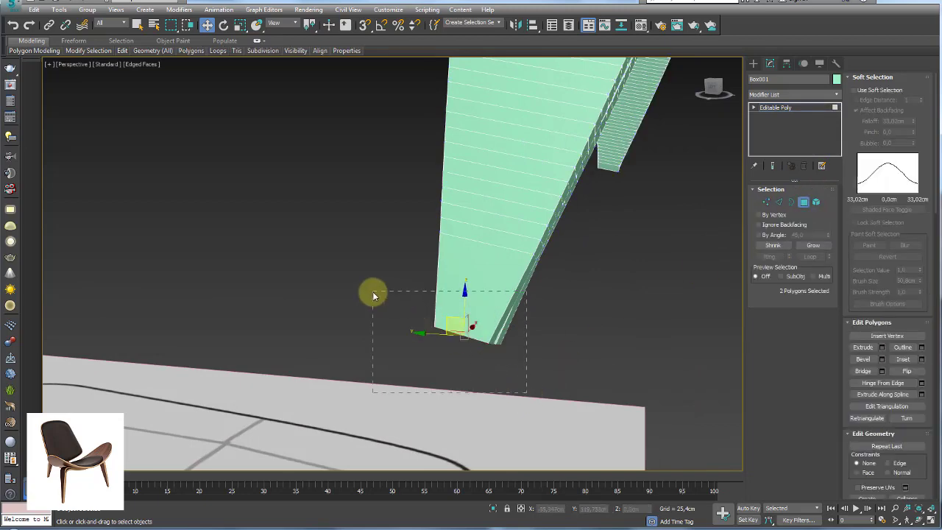
{"action": "left_click_drag", "start_coordinate": [373, 295], "coordinate": [373, 293]}
{"action": "mouse_move", "coordinate": [716, 253]}
{"action": "middle_mouse_down", "text": "alt"}
{"action": "mouse_move", "coordinate": [599, 267]}
{"action": "mouse_move", "coordinate": [618, 269]}
{"action": "middle_mouse_up", "text": "alt"}
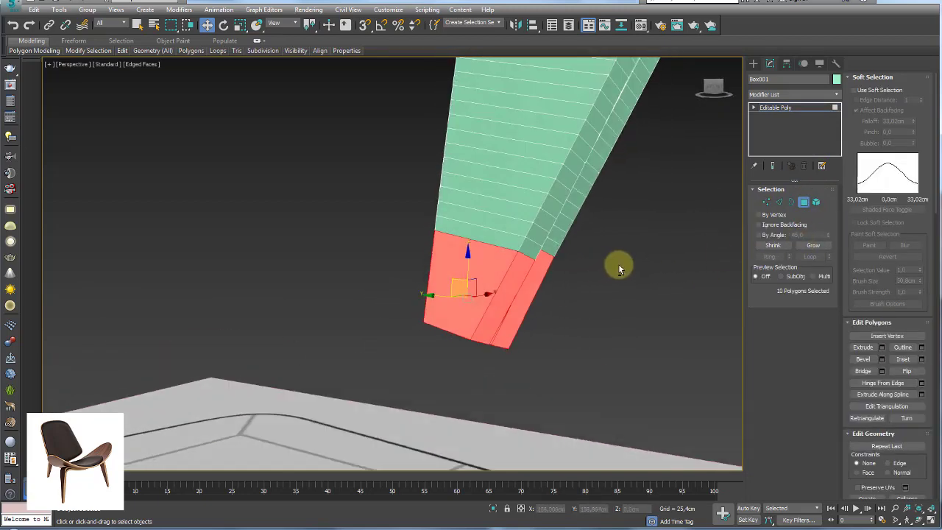
- Switch to the Front view and zoom in on the left leg's foot
{"action": "key", "text": "f"}
{"action": "scroll", "coordinate": [515, 324], "scroll_direction": "up", "scroll_amount": 3}
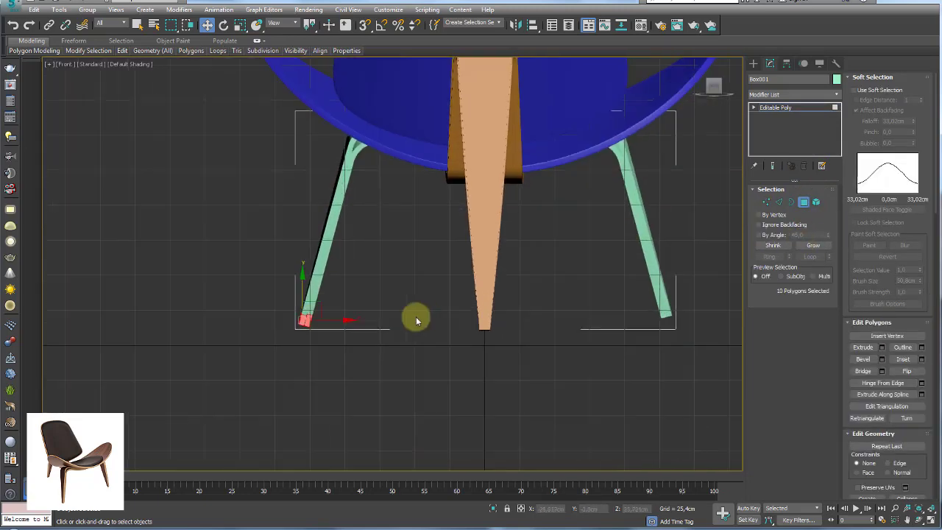
{"action": "middle_click_drag", "start_coordinate": [416, 316], "coordinate": [351, 315]}
{"action": "scroll", "coordinate": [383, 301], "scroll_direction": "up", "scroll_amount": 3}
{"action": "scroll", "coordinate": [475, 279], "scroll_direction": "up", "scroll_amount": 2}
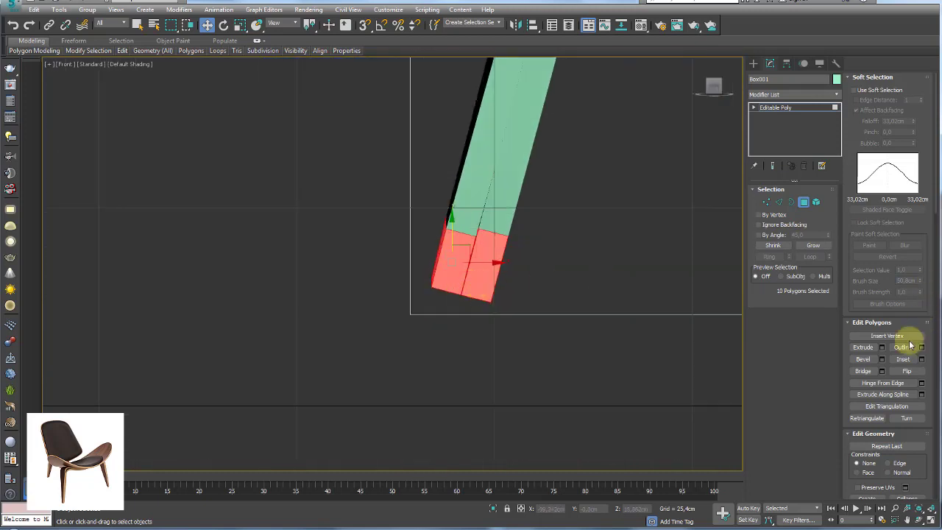
{"action": "left_click_drag", "start_coordinate": [929, 419], "coordinate": [924, 116]}
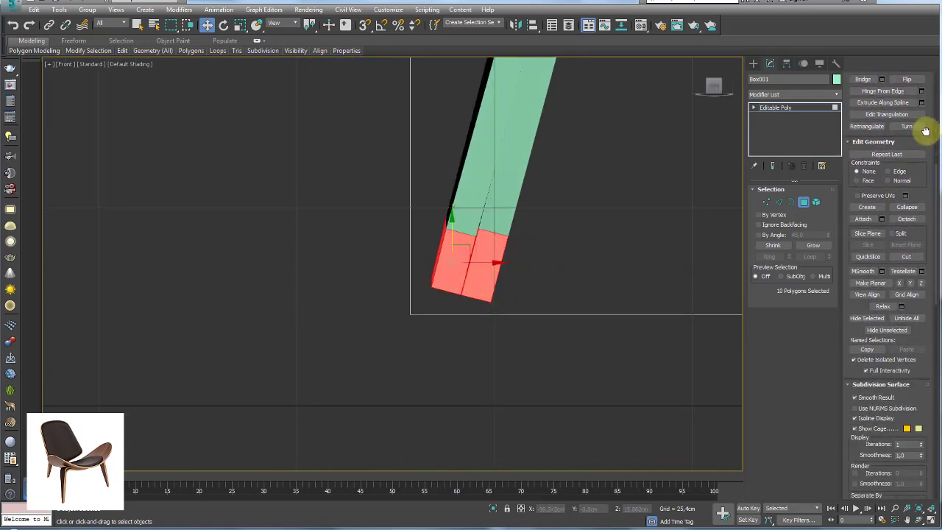
- Position a slice plane just above the left leg tip and slice the end faces
{"action": "left_click", "coordinate": [868, 218]}
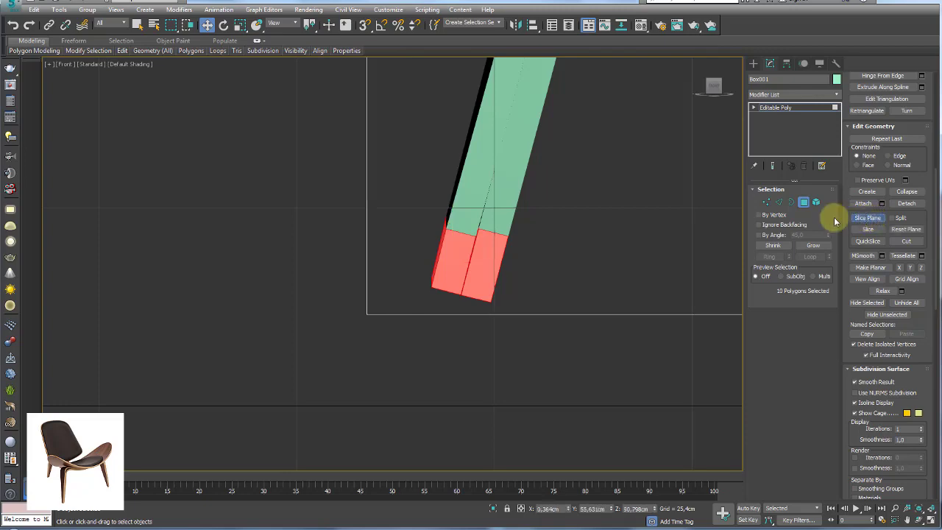
{"action": "scroll", "coordinate": [500, 290], "scroll_direction": "down", "scroll_amount": 3}
{"action": "scroll", "coordinate": [551, 263], "scroll_direction": "down", "scroll_amount": 4}
{"action": "scroll", "coordinate": [531, 266], "scroll_direction": "up", "scroll_amount": 4}
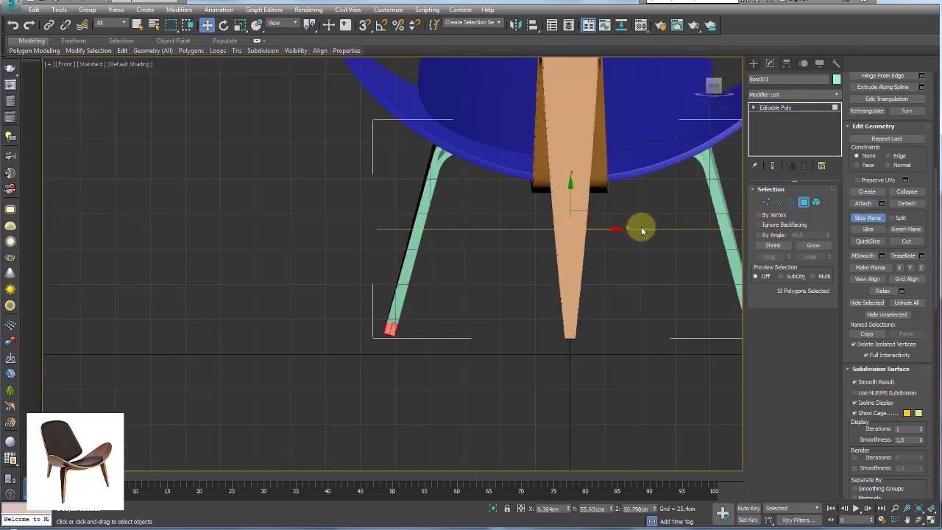
{"action": "left_click_drag", "start_coordinate": [579, 209], "coordinate": [387, 339]}
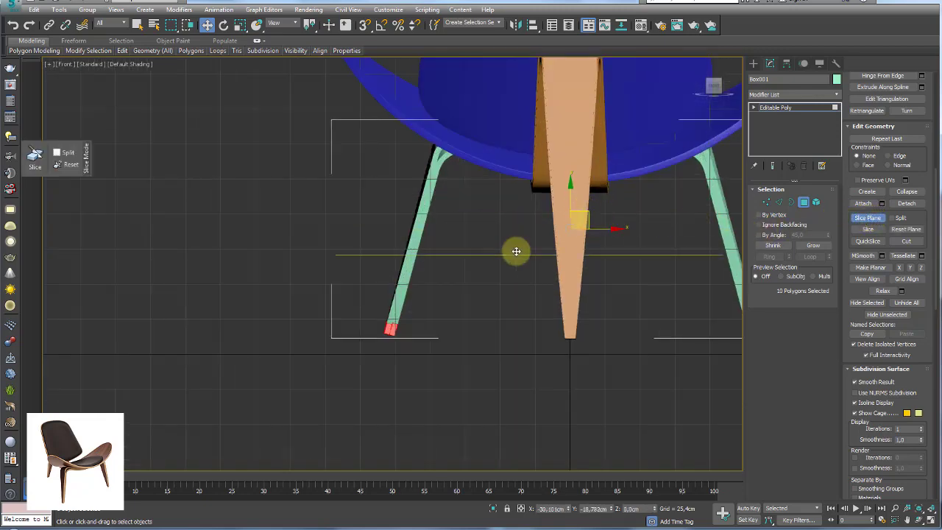
{"action": "scroll", "coordinate": [387, 340], "scroll_direction": "up", "scroll_amount": 3}
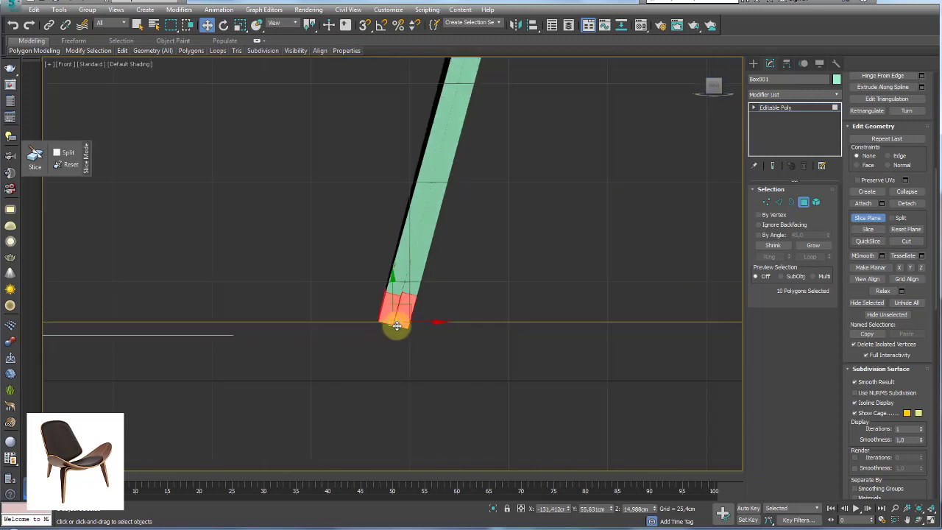
{"action": "scroll", "coordinate": [393, 326], "scroll_direction": "up", "scroll_amount": 3}
{"action": "left_click_drag", "start_coordinate": [398, 294], "coordinate": [398, 284]}
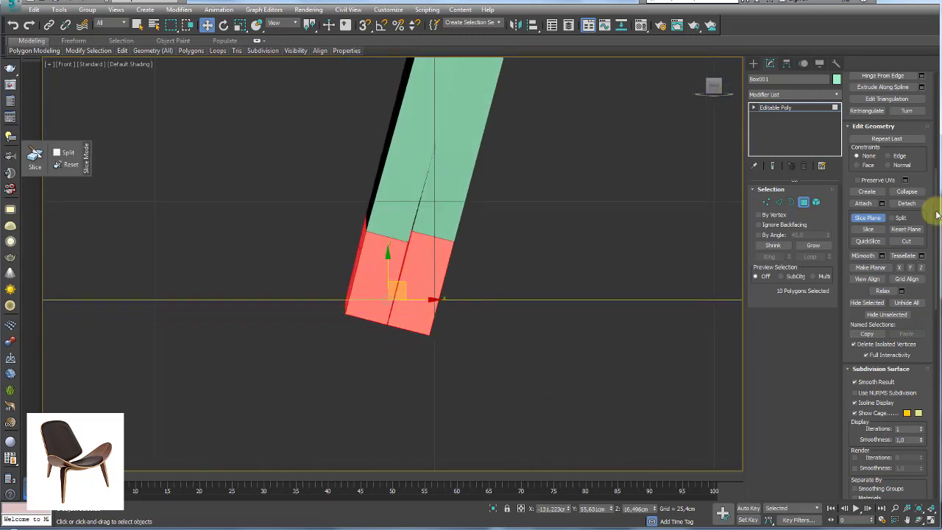
{"action": "left_click", "coordinate": [872, 232]}
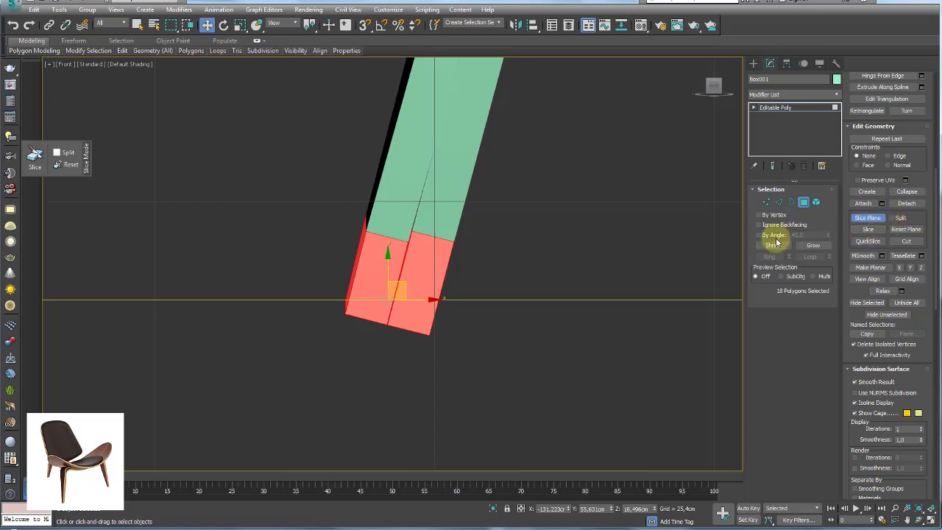
- Select the open border at the leg's bottom and cap it
{"action": "left_click", "coordinate": [803, 202]}
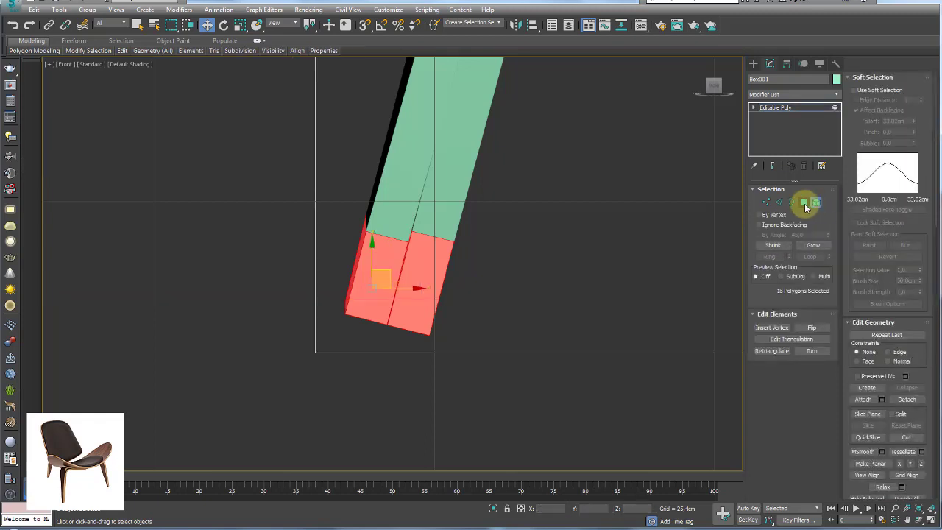
{"action": "left_click", "coordinate": [286, 302]}
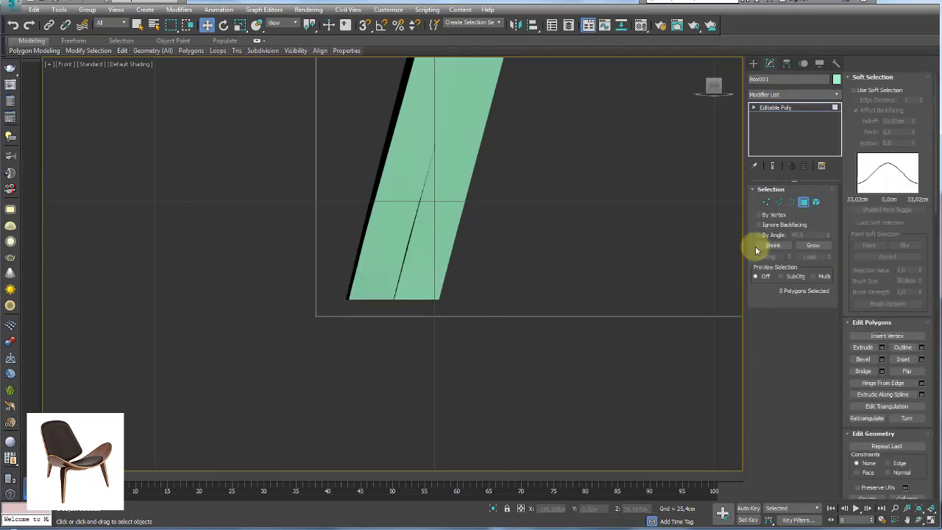
{"action": "left_click", "coordinate": [791, 202]}
{"action": "left_click_drag", "start_coordinate": [322, 280], "coordinate": [272, 266]}
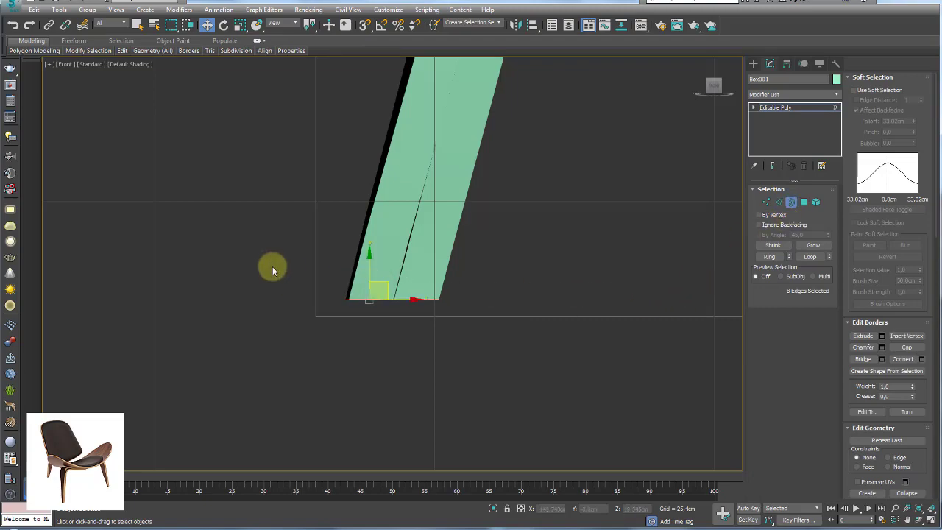
{"action": "key", "text": "p"}
{"action": "mouse_move", "coordinate": [496, 313]}
{"action": "middle_mouse_down", "text": "alt"}
{"action": "mouse_move", "coordinate": [485, 262]}
{"action": "mouse_move", "coordinate": [504, 311]}
{"action": "mouse_move", "coordinate": [551, 288]}
{"action": "middle_mouse_up", "text": "alt"}
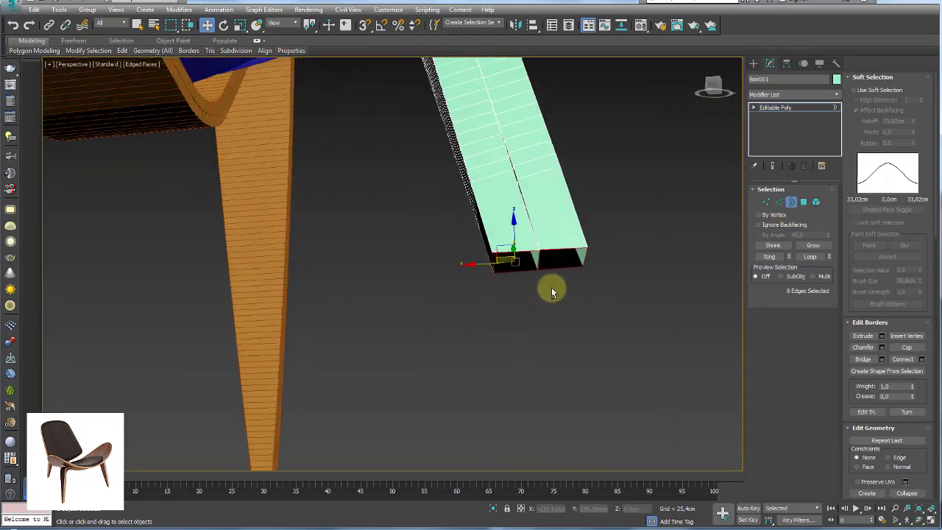
{"action": "left_click", "coordinate": [905, 347]}
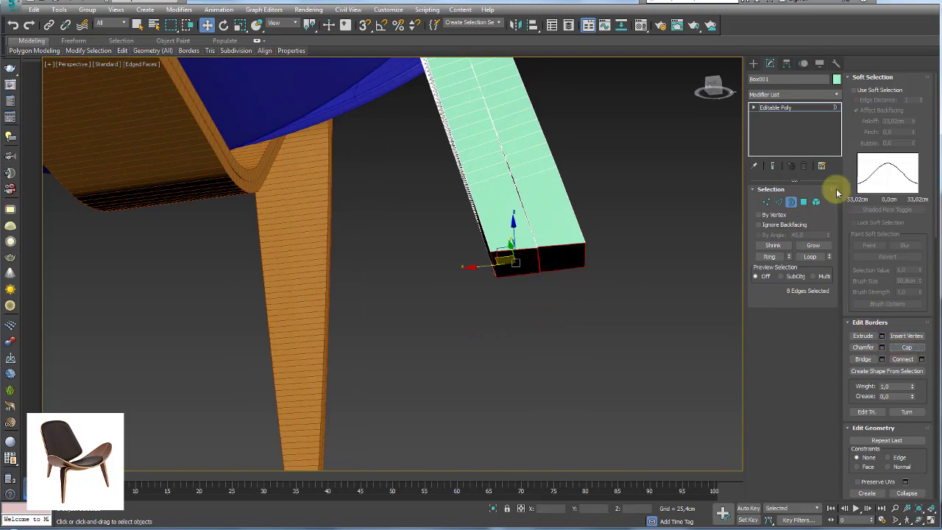
- Return to the Editable Poly top level and inspect the chair legs
{"action": "left_click", "coordinate": [782, 109]}
{"action": "key", "text": "z"}
{"action": "mouse_move", "coordinate": [542, 199]}
{"action": "middle_mouse_down", "text": "alt"}
{"action": "mouse_move", "coordinate": [552, 225]}
{"action": "mouse_move", "coordinate": [507, 305]}
{"action": "mouse_move", "coordinate": [515, 303]}
{"action": "middle_mouse_up", "text": "alt"}
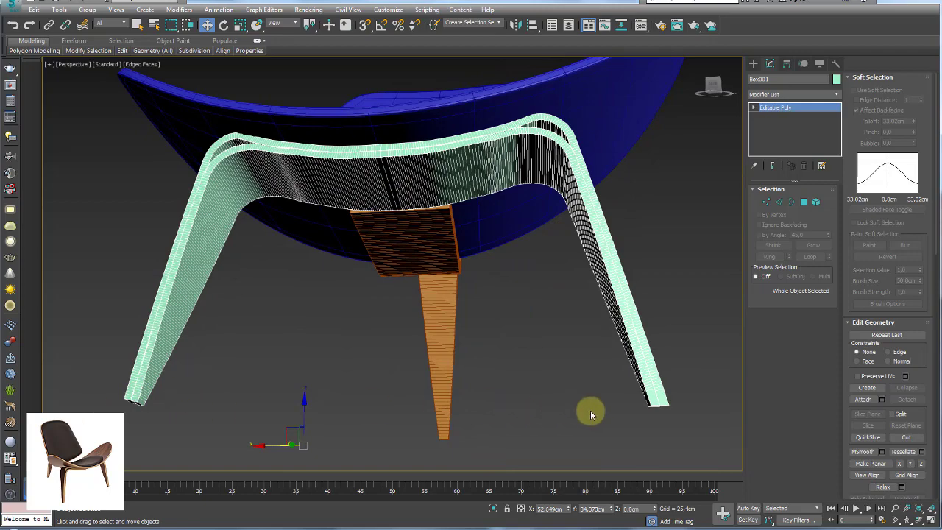
{"action": "middle_click_drag", "start_coordinate": [653, 390], "coordinate": [530, 358], "text": "alt"}
{"action": "left_click", "coordinate": [835, 95]}
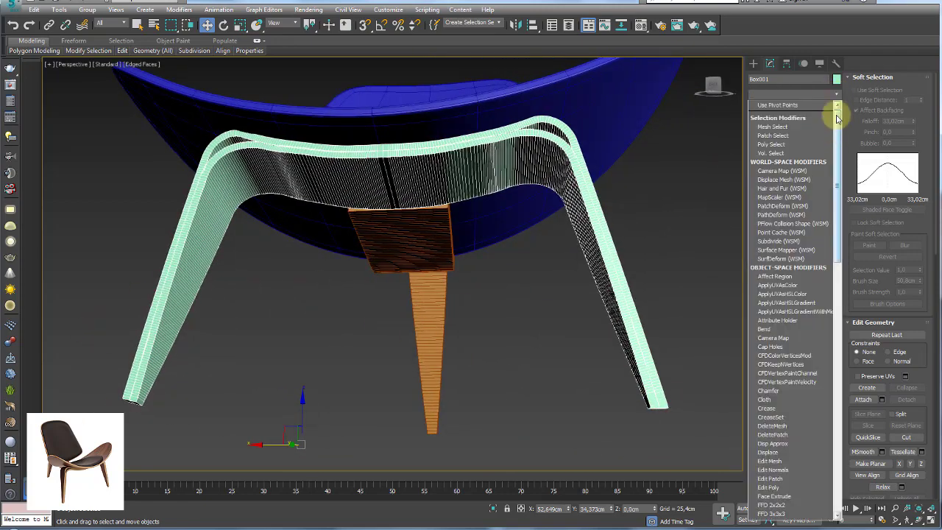
{"action": "left_click_drag", "start_coordinate": [835, 115], "coordinate": [836, 393]}
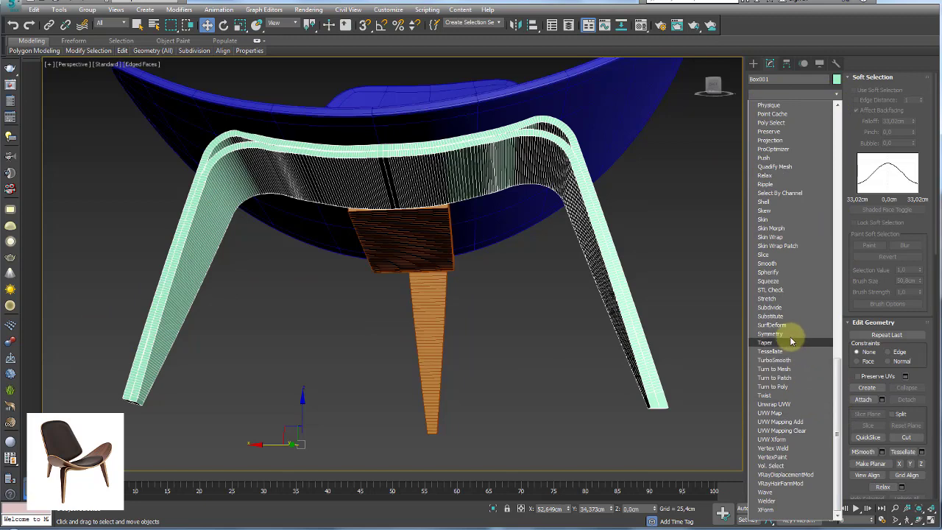
{"action": "left_click", "coordinate": [788, 333]}
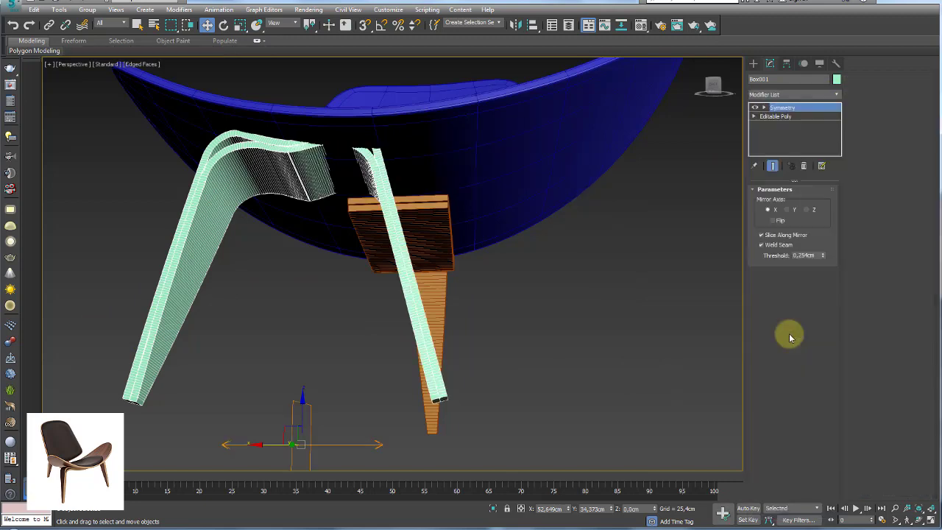
{"action": "left_click", "coordinate": [772, 221]}
{"action": "middle_click_drag", "start_coordinate": [407, 279], "coordinate": [425, 284], "text": "alt"}
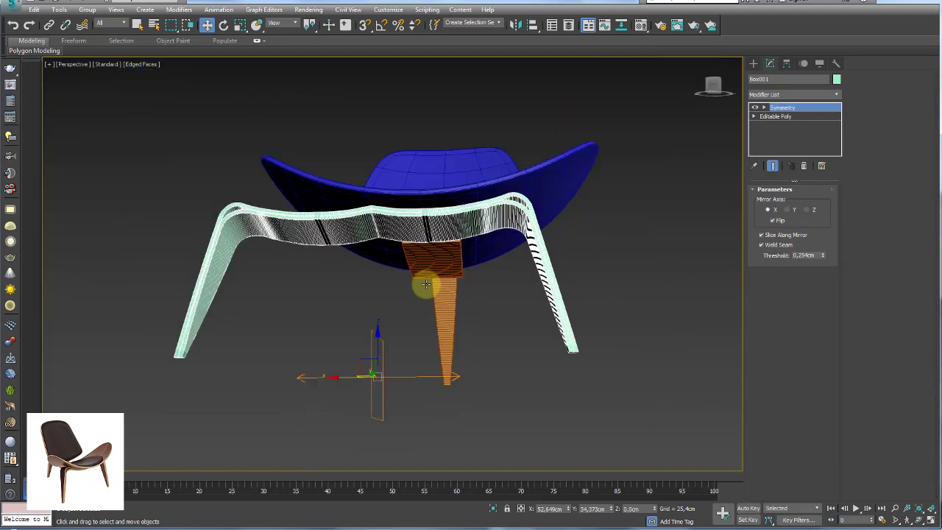
{"action": "left_click", "coordinate": [804, 168]}
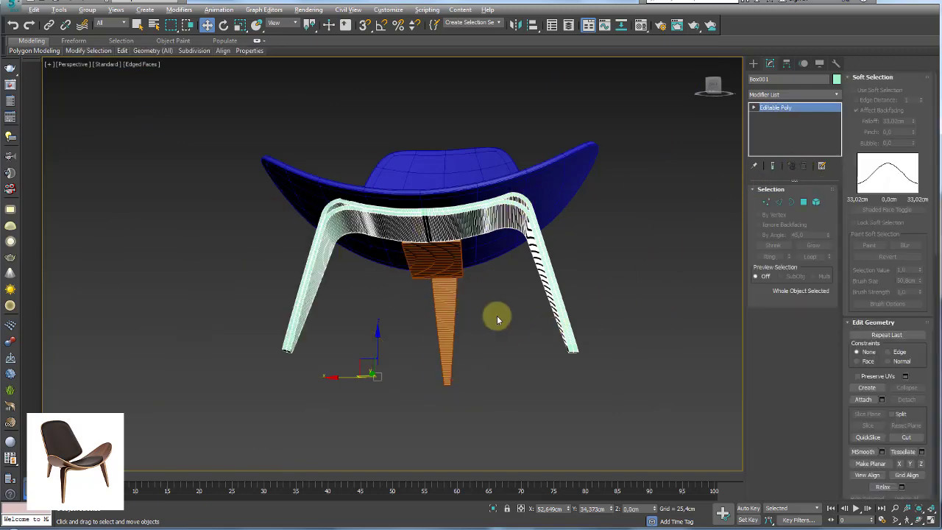
{"action": "middle_click_drag", "start_coordinate": [496, 315], "coordinate": [440, 246], "text": "alt"}
{"action": "scroll", "coordinate": [420, 227], "scroll_direction": "up", "scroll_amount": 3}
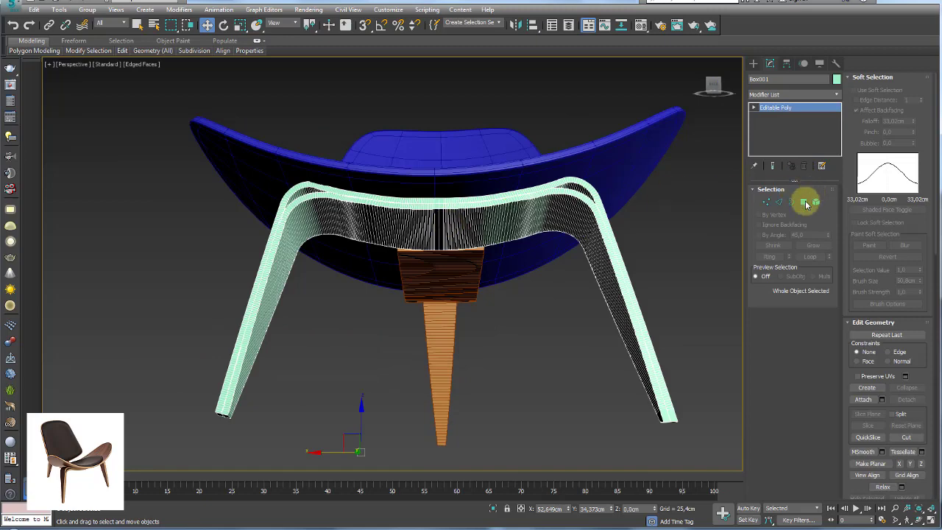
- Select the frame's centre edges and add a Symmetry modifier with Flip enabled
{"action": "left_click", "coordinate": [781, 204]}
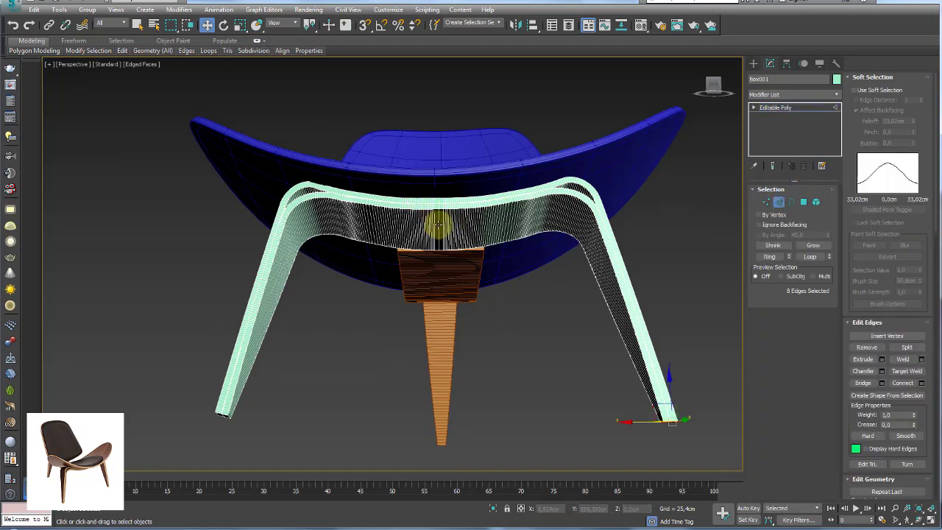
{"action": "left_click", "coordinate": [438, 223]}
{"action": "mouse_move", "coordinate": [434, 227]}
{"action": "middle_mouse_down", "text": "alt"}
{"action": "mouse_move", "coordinate": [498, 267]}
{"action": "mouse_move", "coordinate": [417, 219]}
{"action": "middle_mouse_up", "text": "alt"}
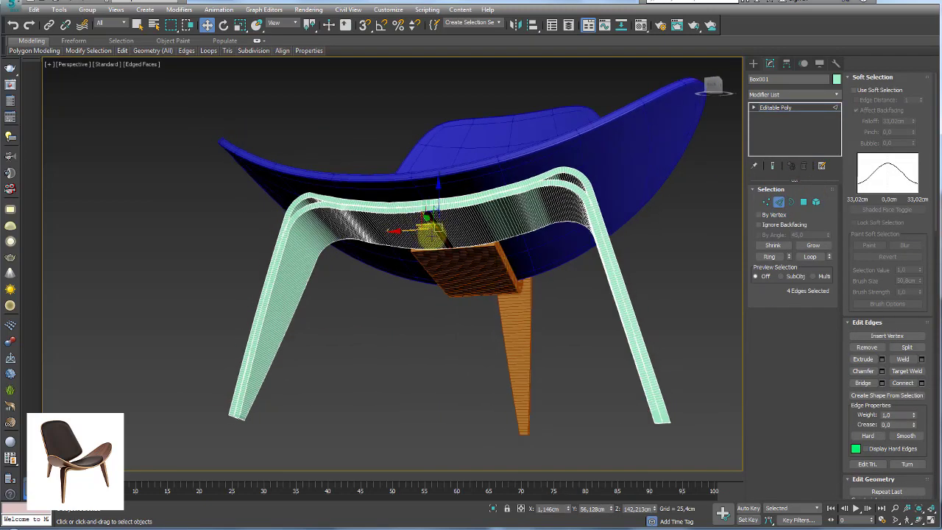
{"action": "left_click", "coordinate": [835, 96]}
{"action": "left_click_drag", "start_coordinate": [836, 152], "coordinate": [837, 375]}
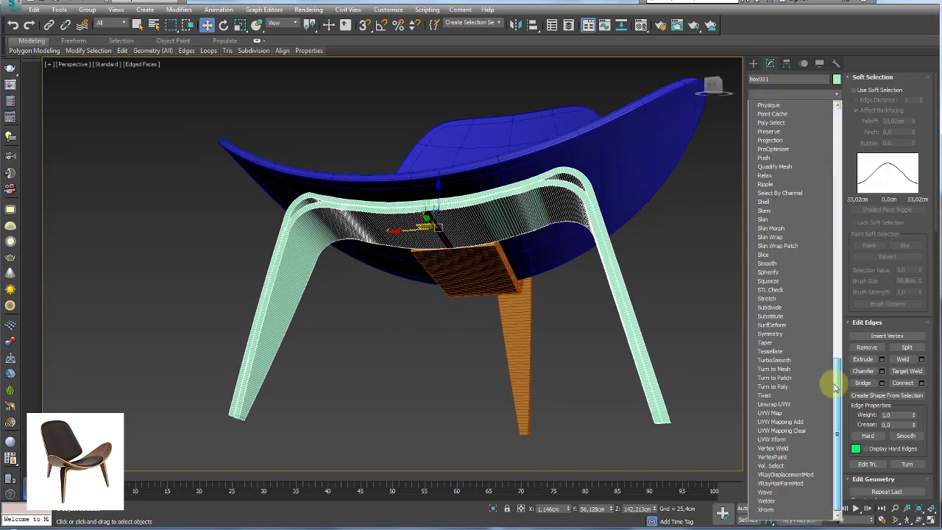
{"action": "left_click", "coordinate": [781, 336]}
{"action": "middle_click_drag", "start_coordinate": [626, 294], "coordinate": [647, 280], "text": "alt"}
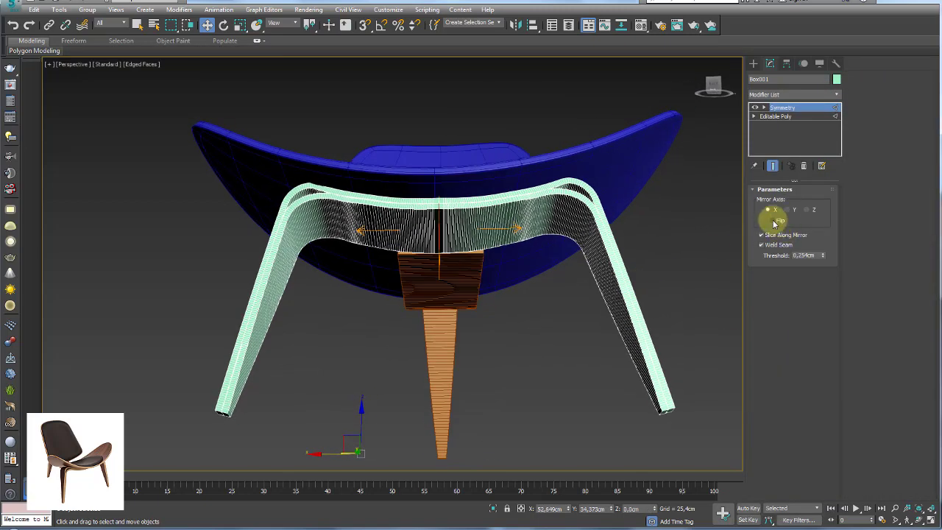
{"action": "left_click", "coordinate": [774, 222]}
- Collapse the mirrored leg frame Box001 into an Editable Poly
{"action": "mouse_move", "coordinate": [676, 317]}
{"action": "middle_mouse_down", "text": "alt"}
{"action": "mouse_move", "coordinate": [612, 321]}
{"action": "mouse_move", "coordinate": [588, 309]}
{"action": "mouse_move", "coordinate": [451, 358]}
{"action": "mouse_move", "coordinate": [345, 329]}
{"action": "middle_mouse_up", "text": "alt"}
{"action": "middle_click_drag", "start_coordinate": [370, 360], "coordinate": [389, 358], "text": "alt"}
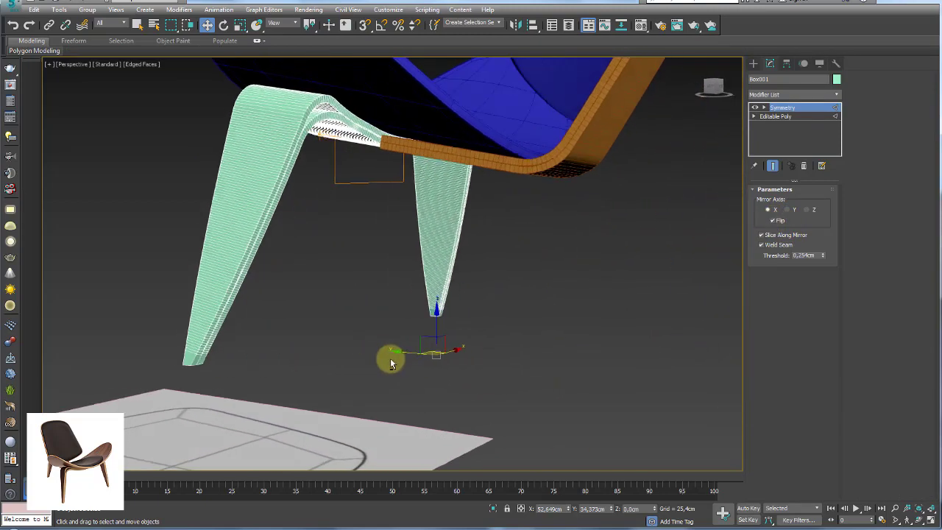
{"action": "scroll", "coordinate": [389, 358], "scroll_direction": "up", "scroll_amount": 2}
{"action": "scroll", "coordinate": [388, 357], "scroll_direction": "up", "scroll_amount": 2}
{"action": "right_click", "coordinate": [456, 234]}
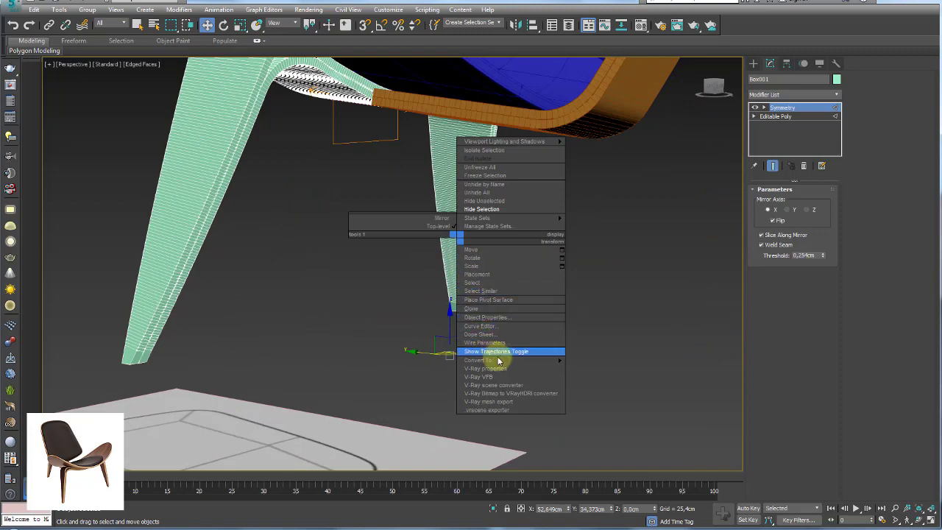
{"action": "left_click", "coordinate": [612, 368]}
- Select the two bottom polygons of the orange leg Plane001
{"action": "key", "text": "z"}
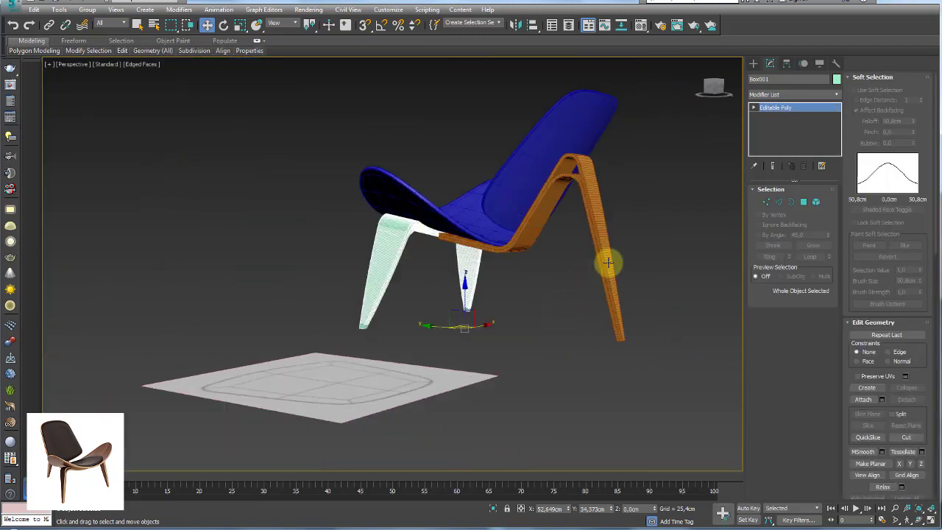
{"action": "left_click", "coordinate": [607, 262]}
{"action": "scroll", "coordinate": [607, 262], "scroll_direction": "up", "scroll_amount": 3}
{"action": "mouse_move", "coordinate": [622, 332]}
{"action": "middle_mouse_down", "text": "alt"}
{"action": "mouse_move", "coordinate": [599, 319]}
{"action": "mouse_move", "coordinate": [643, 332]}
{"action": "mouse_move", "coordinate": [610, 309]}
{"action": "middle_mouse_up", "text": "alt"}
{"action": "scroll", "coordinate": [615, 321], "scroll_direction": "up", "scroll_amount": 3}
{"action": "scroll", "coordinate": [616, 322], "scroll_direction": "down", "scroll_amount": 4}
{"action": "scroll", "coordinate": [649, 323], "scroll_direction": "up", "scroll_amount": 2}
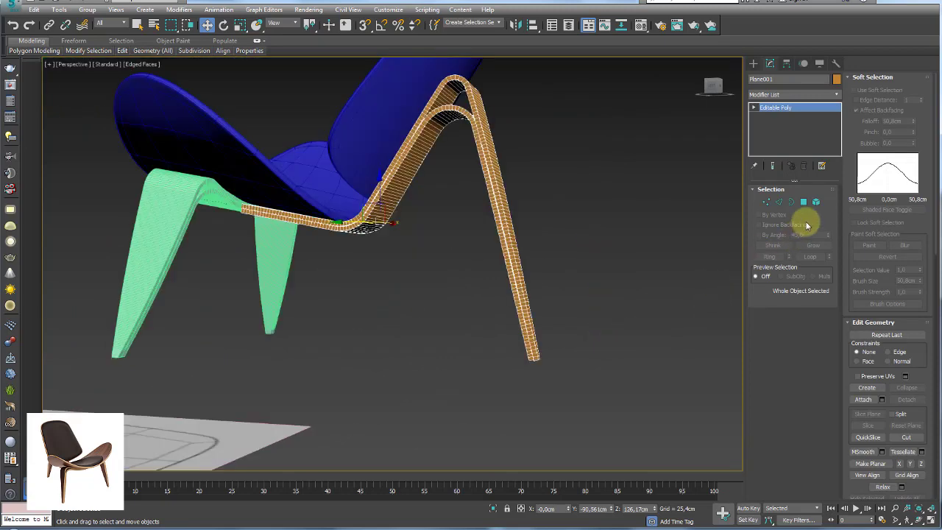
{"action": "left_click", "coordinate": [807, 203]}
{"action": "scroll", "coordinate": [564, 319], "scroll_direction": "up", "scroll_amount": 4}
{"action": "scroll", "coordinate": [538, 301], "scroll_direction": "up", "scroll_amount": 3}
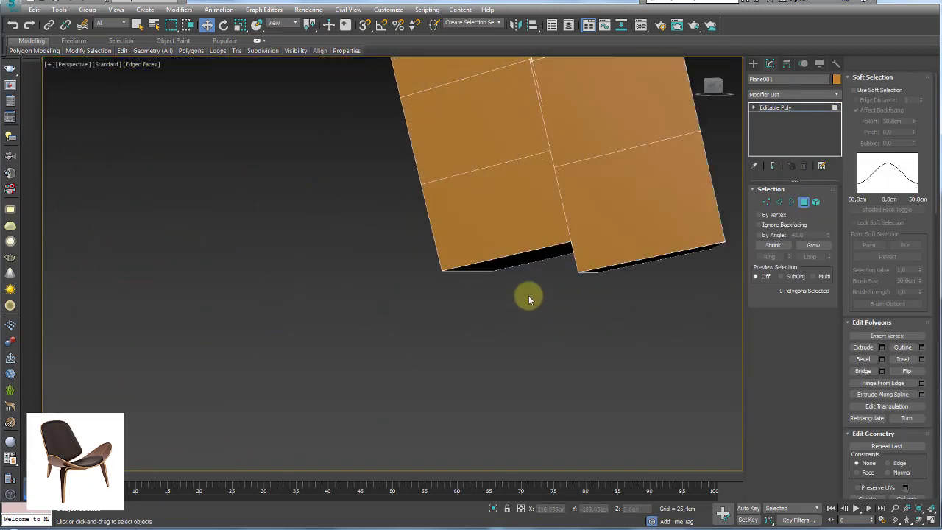
{"action": "left_click", "coordinate": [520, 262]}
{"action": "left_click", "coordinate": [630, 262], "text": "ctrl"}
{"action": "mouse_move", "coordinate": [630, 262]}
{"action": "middle_mouse_down", "text": "alt"}
{"action": "mouse_move", "coordinate": [637, 305]}
{"action": "mouse_move", "coordinate": [653, 306]}
{"action": "middle_mouse_up", "text": "alt"}
{"action": "middle_click_drag", "start_coordinate": [677, 252], "coordinate": [649, 256]}
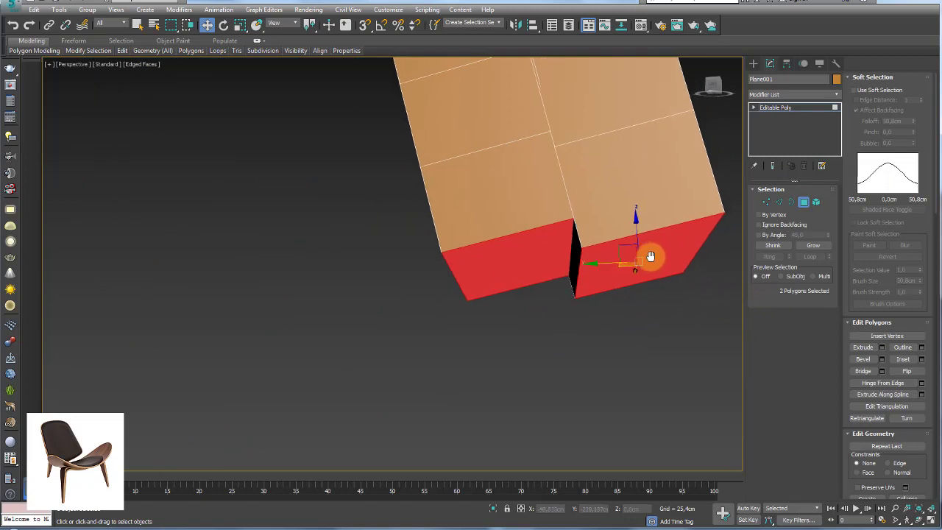
- Extrude the two bottom faces downward by about 5.8 cm
{"action": "left_click", "coordinate": [882, 347]}
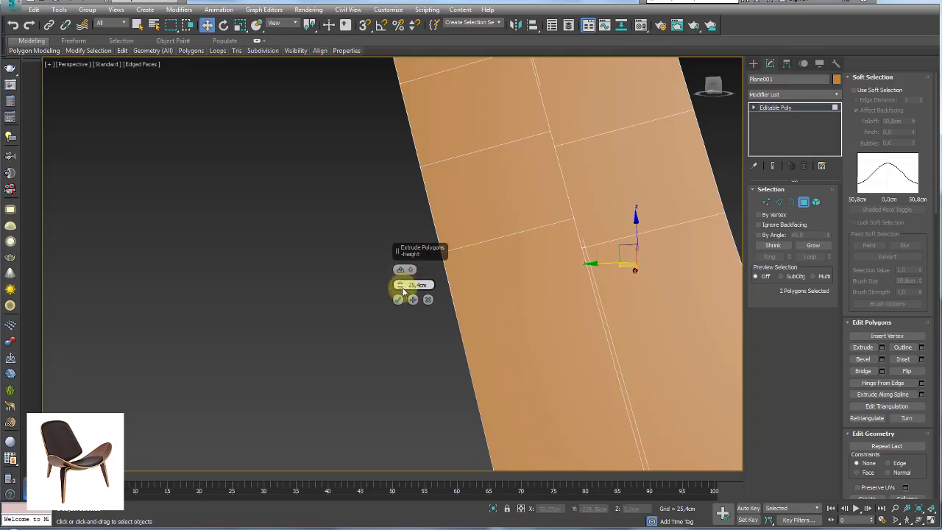
{"action": "left_click_drag", "start_coordinate": [399, 293], "coordinate": [407, 316]}
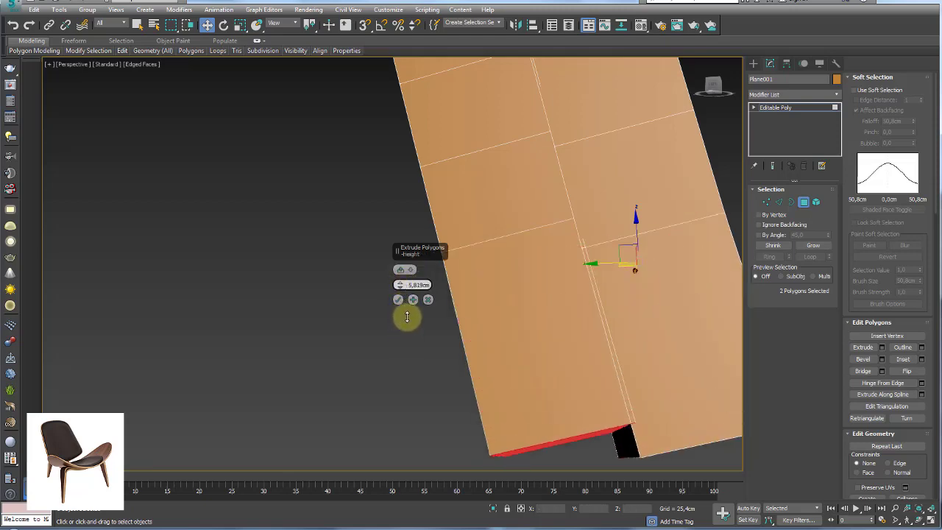
{"action": "left_click", "coordinate": [398, 299]}
{"action": "scroll", "coordinate": [442, 294], "scroll_direction": "down", "scroll_amount": 5}
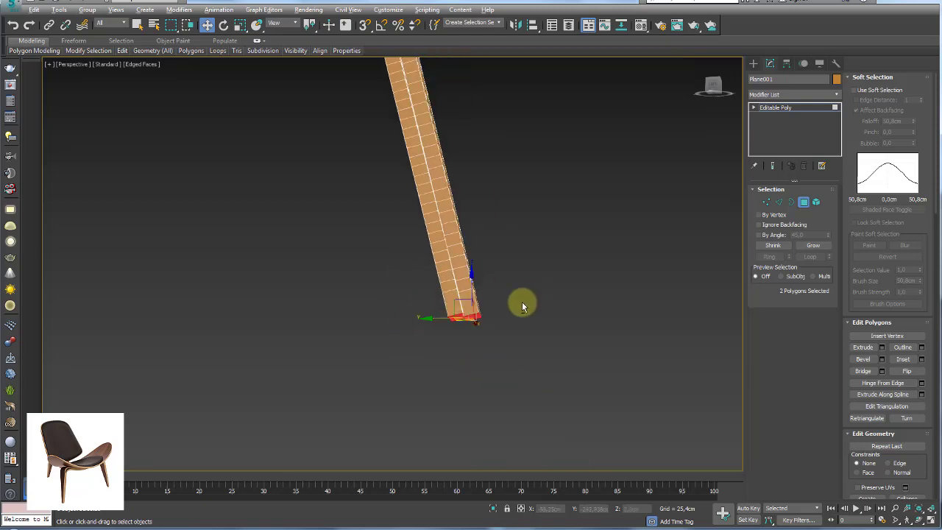
{"action": "middle_click_drag", "start_coordinate": [505, 318], "coordinate": [519, 314], "text": "alt"}
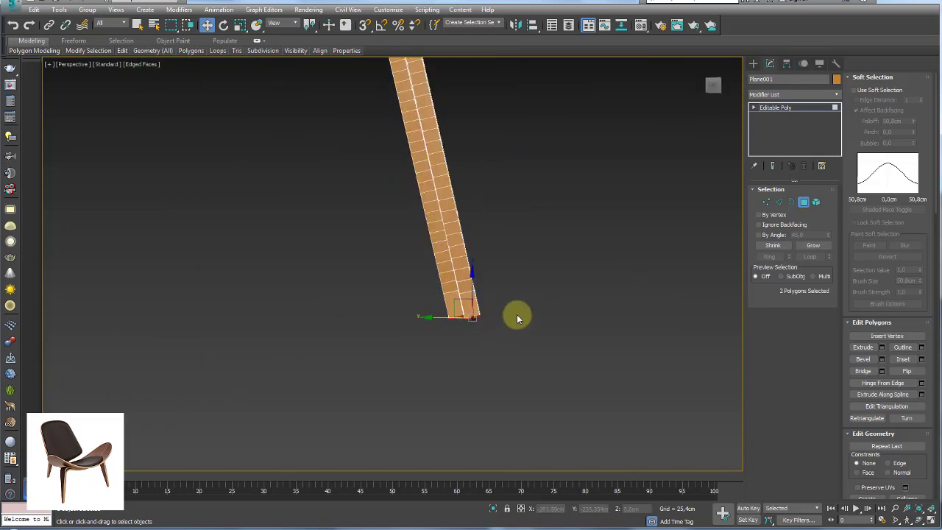
- Switch to the Front view and zoom in on the orange leg, with the Scale tool active
{"action": "key", "text": "f"}
{"action": "key", "text": "alt+q"}
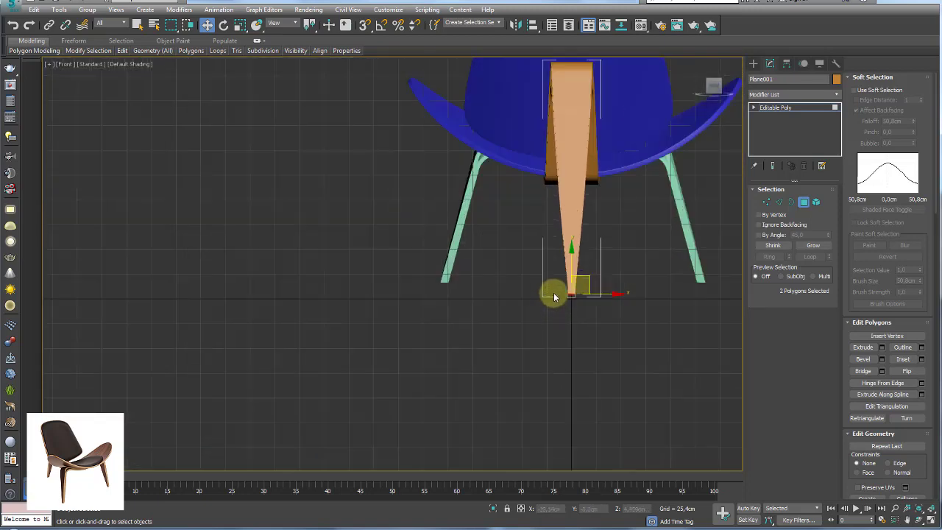
{"action": "scroll", "coordinate": [554, 297], "scroll_direction": "up", "scroll_amount": 3}
{"action": "scroll", "coordinate": [542, 289], "scroll_direction": "up", "scroll_amount": 1}
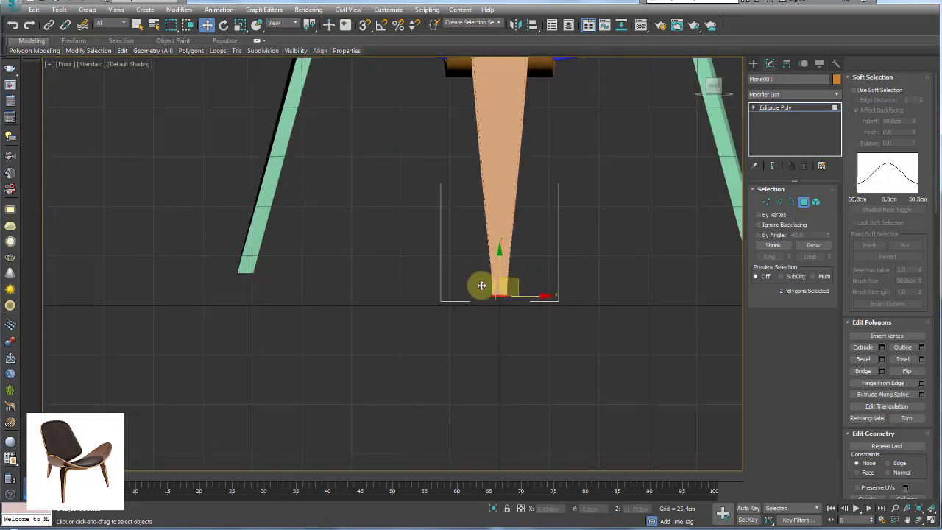
{"action": "scroll", "coordinate": [499, 294], "scroll_direction": "up", "scroll_amount": 2}
{"action": "key", "text": "e"}
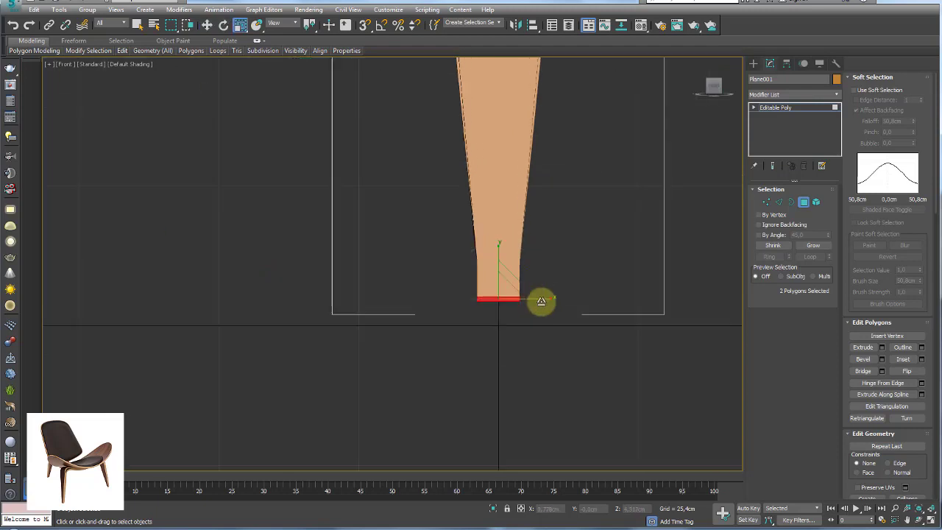
{"action": "key", "text": "r"}
{"action": "scroll", "coordinate": [535, 302], "scroll_direction": "down", "scroll_amount": 5}
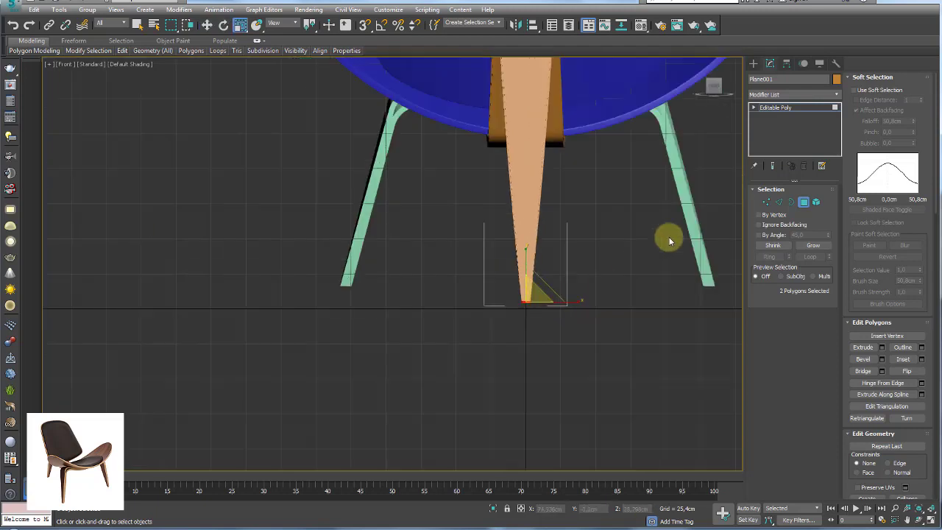
- Exit sub-object mode, select everything, and move the whole chair slightly down
{"action": "left_click", "coordinate": [781, 111]}
{"action": "scroll", "coordinate": [625, 225], "scroll_direction": "down", "scroll_amount": 1}
{"action": "scroll", "coordinate": [589, 288], "scroll_direction": "down", "scroll_amount": 3}
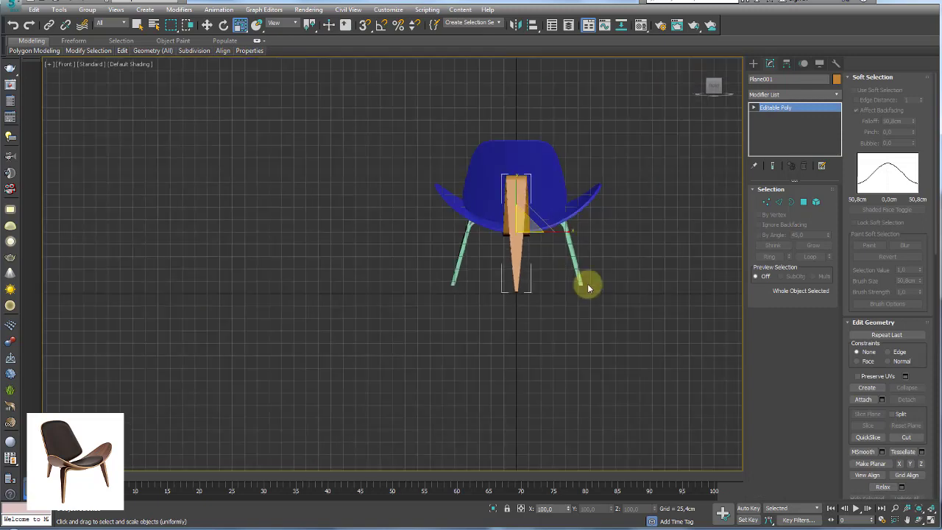
{"action": "key", "text": "ctrl+a"}
{"action": "scroll", "coordinate": [574, 317], "scroll_direction": "up", "scroll_amount": 2}
{"action": "key", "text": "w"}
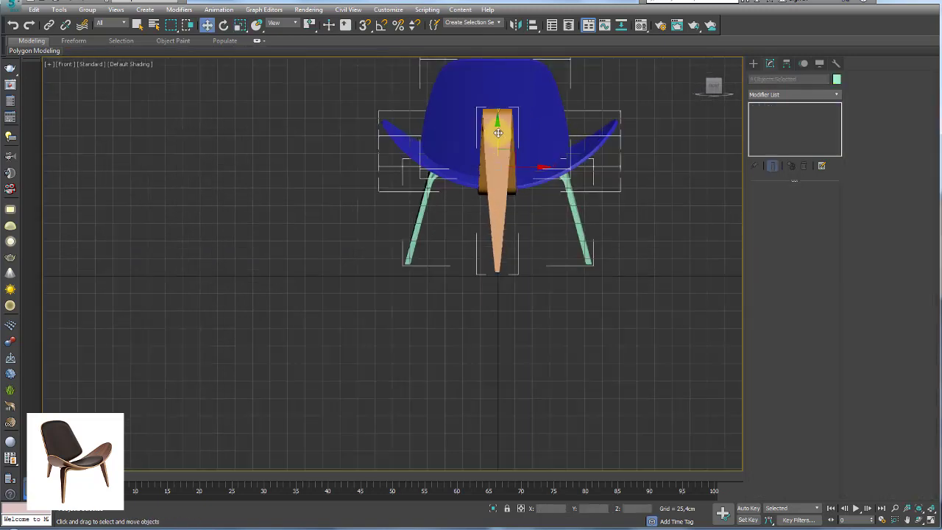
{"action": "left_click_drag", "start_coordinate": [492, 138], "coordinate": [491, 145]}
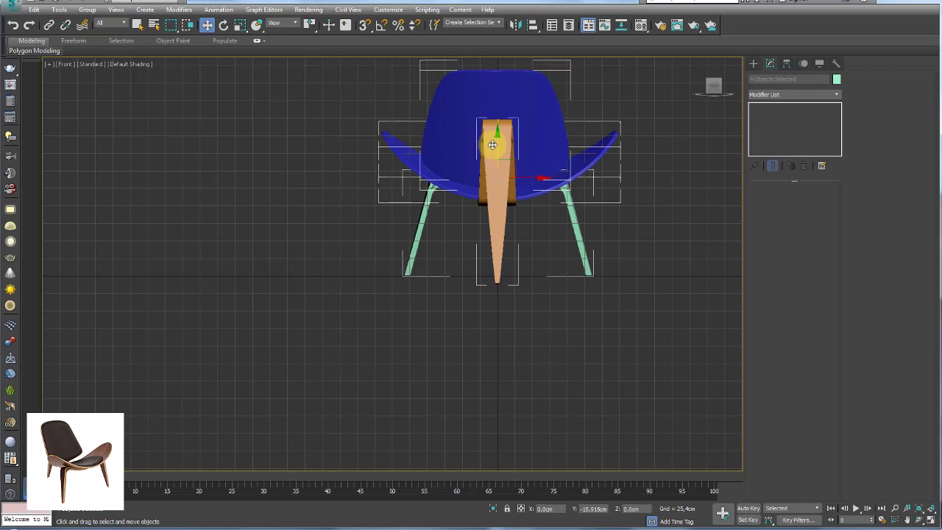
{"action": "scroll", "coordinate": [500, 301], "scroll_direction": "up", "scroll_amount": 3}
{"action": "scroll", "coordinate": [452, 231], "scroll_direction": "up", "scroll_amount": 3}
- Select the 34 polygons at the orange leg's lower tip
{"action": "left_click", "coordinate": [487, 221]}
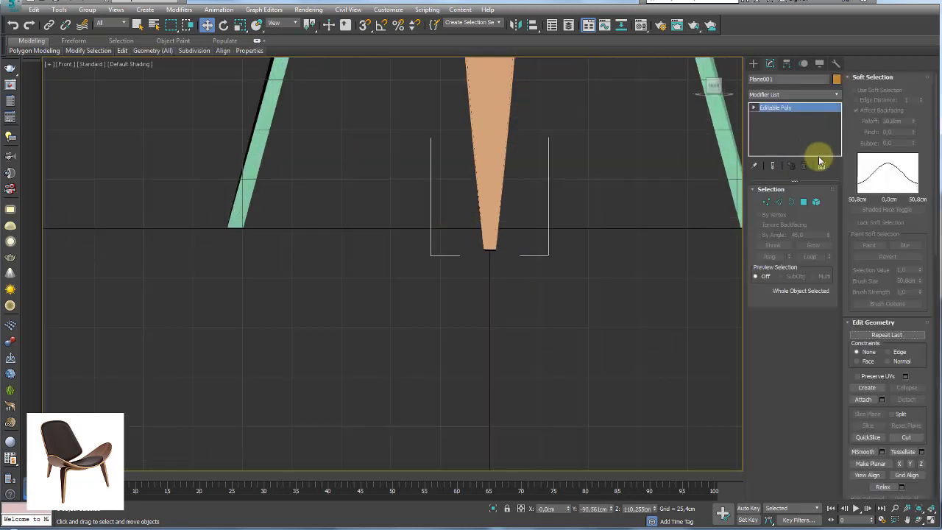
{"action": "key", "text": "4"}
{"action": "left_click_drag", "start_coordinate": [410, 217], "coordinate": [474, 249]}
{"action": "scroll", "coordinate": [474, 249], "scroll_direction": "up", "scroll_amount": 4}
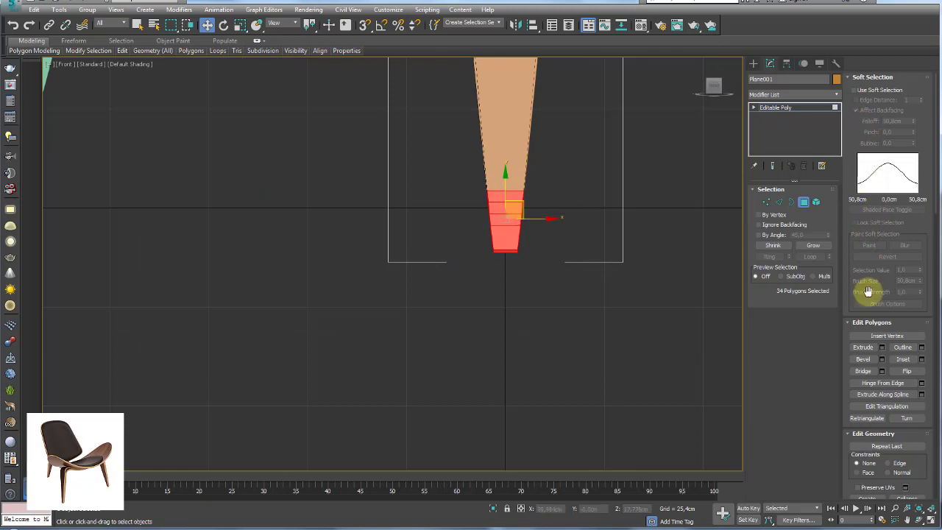
{"action": "left_click_drag", "start_coordinate": [924, 411], "coordinate": [920, 210]}
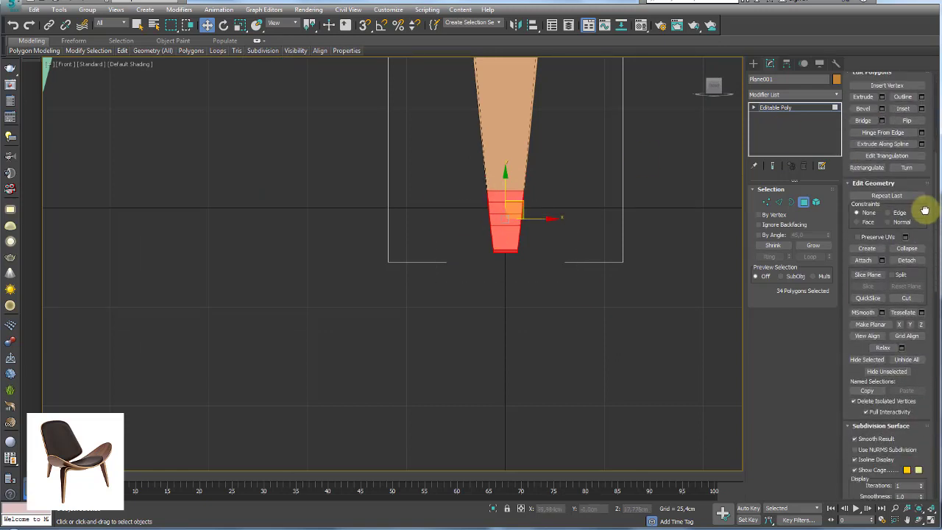
- Add a slice plane across the leg tip and rotate it level using Angle Snap
{"action": "left_click", "coordinate": [868, 274]}
{"action": "scroll", "coordinate": [593, 253], "scroll_direction": "down", "scroll_amount": 3}
{"action": "scroll", "coordinate": [570, 262], "scroll_direction": "down", "scroll_amount": 2}
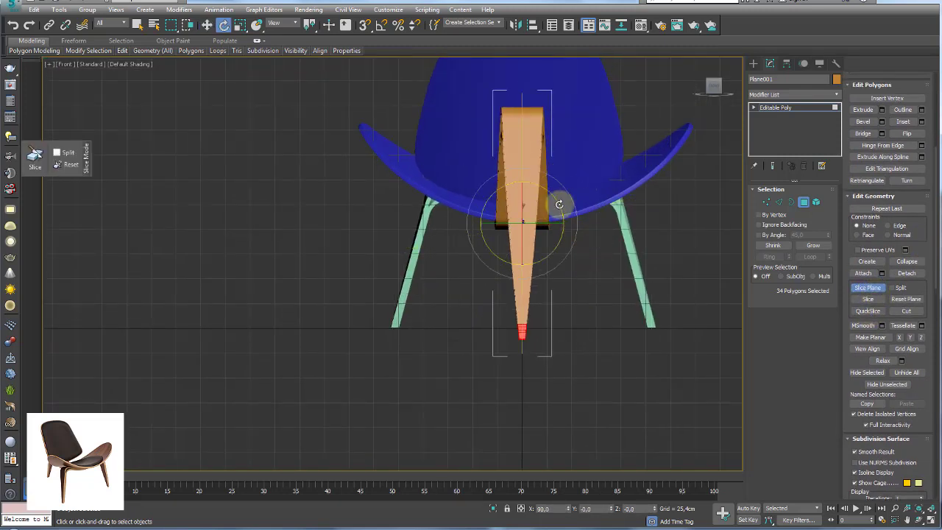
{"action": "key", "text": "a"}
{"action": "left_click_drag", "start_coordinate": [567, 216], "coordinate": [578, 238]}
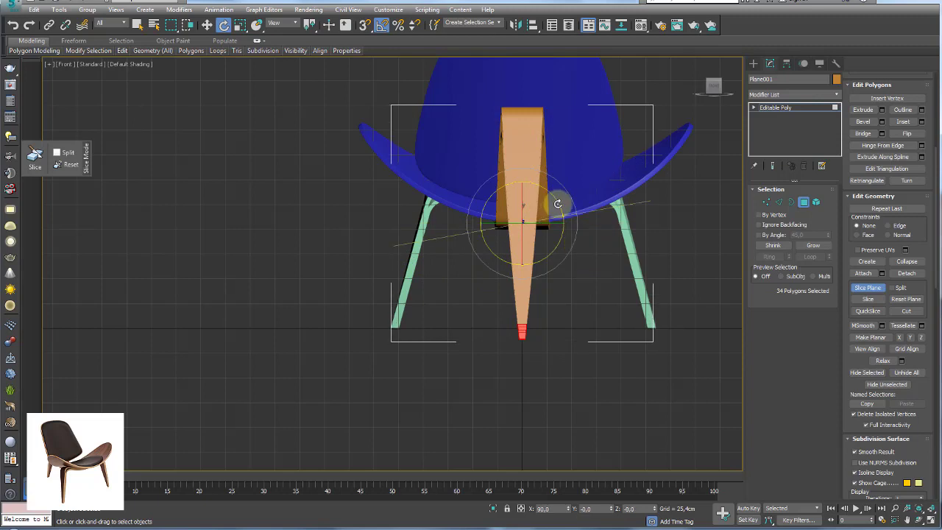
{"action": "left_click_drag", "start_coordinate": [557, 204], "coordinate": [525, 293]}
{"action": "key", "text": "w"}
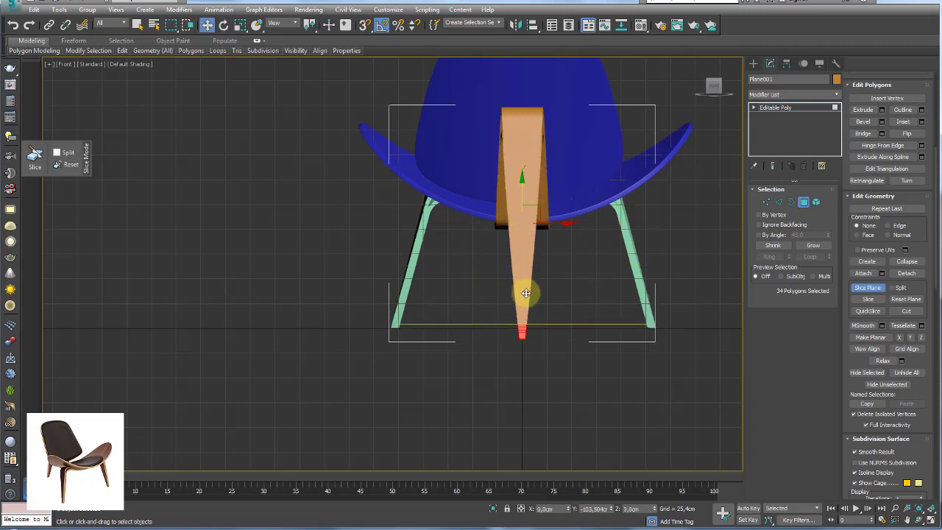
{"action": "scroll", "coordinate": [521, 330], "scroll_direction": "up", "scroll_amount": 3}
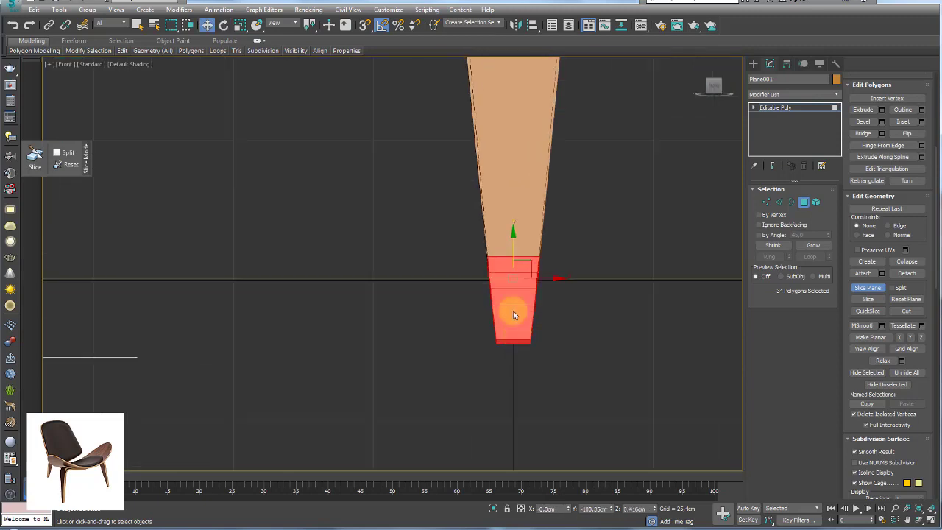
{"action": "scroll", "coordinate": [510, 311], "scroll_direction": "up", "scroll_amount": 2}
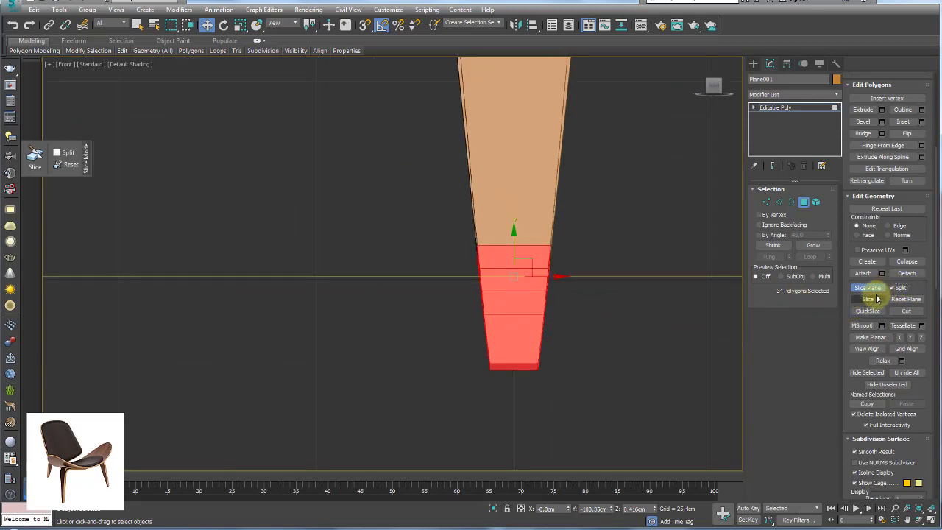
- Select the cut-off foot element of the orange leg and delete it
{"action": "left_click", "coordinate": [815, 201]}
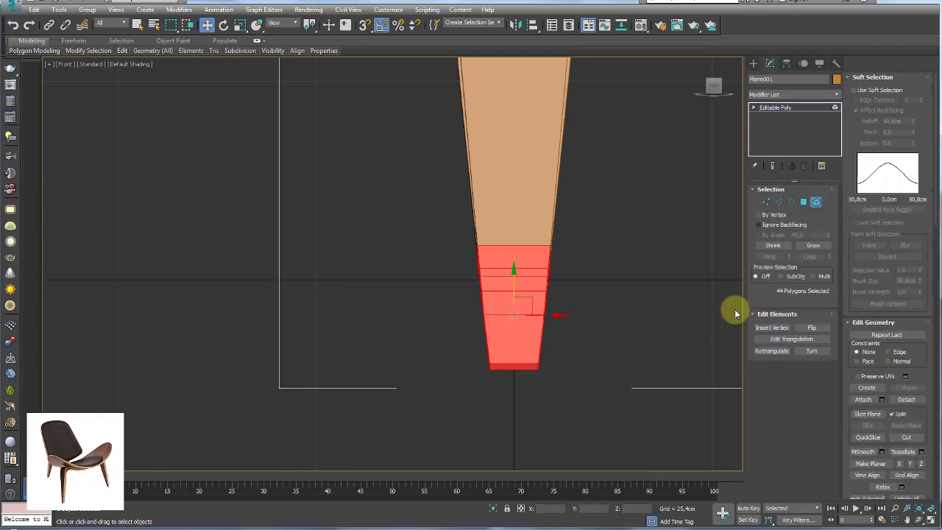
{"action": "left_click", "coordinate": [734, 309]}
{"action": "left_click_drag", "start_coordinate": [656, 360], "coordinate": [393, 412]}
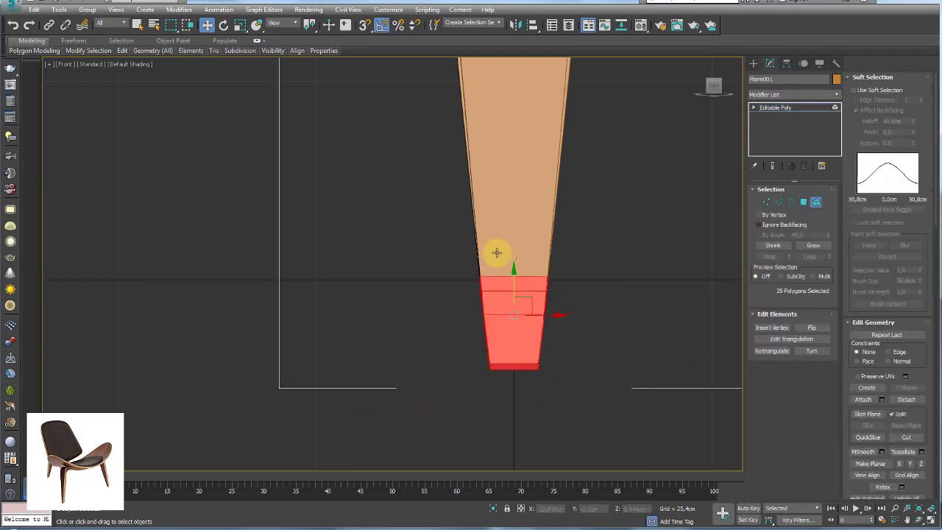
{"action": "left_click_drag", "start_coordinate": [530, 297], "coordinate": [673, 298]}
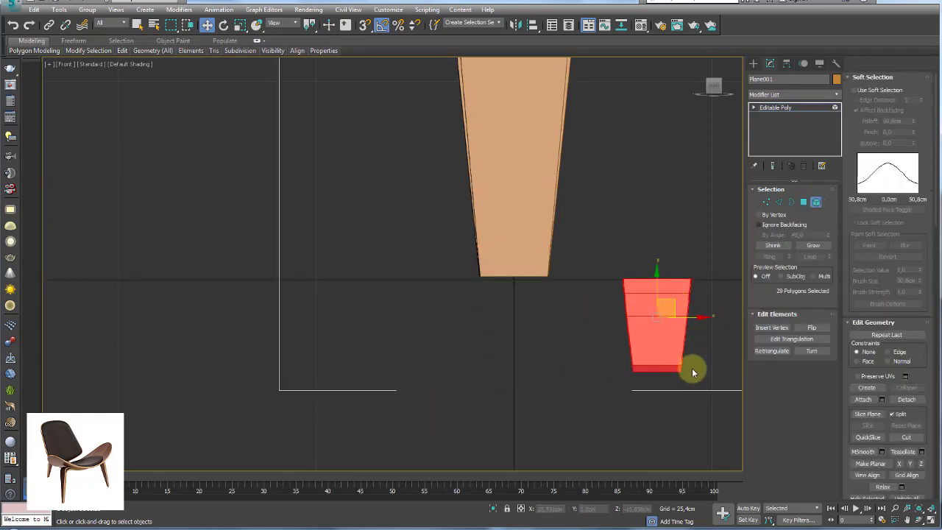
{"action": "key", "text": "Delete"}
- Cap the open border at the orange leg's bottom
{"action": "left_click", "coordinate": [790, 201]}
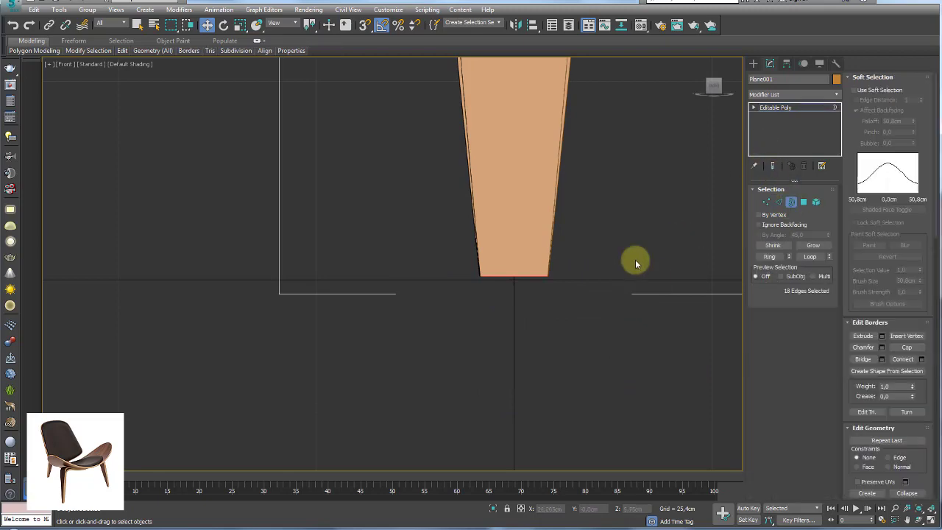
{"action": "key", "text": "p"}
{"action": "mouse_move", "coordinate": [523, 338]}
{"action": "middle_mouse_down", "text": "alt"}
{"action": "mouse_move", "coordinate": [458, 326]}
{"action": "mouse_move", "coordinate": [471, 337]}
{"action": "middle_mouse_up", "text": "alt"}
{"action": "scroll", "coordinate": [459, 326], "scroll_direction": "up", "scroll_amount": 2}
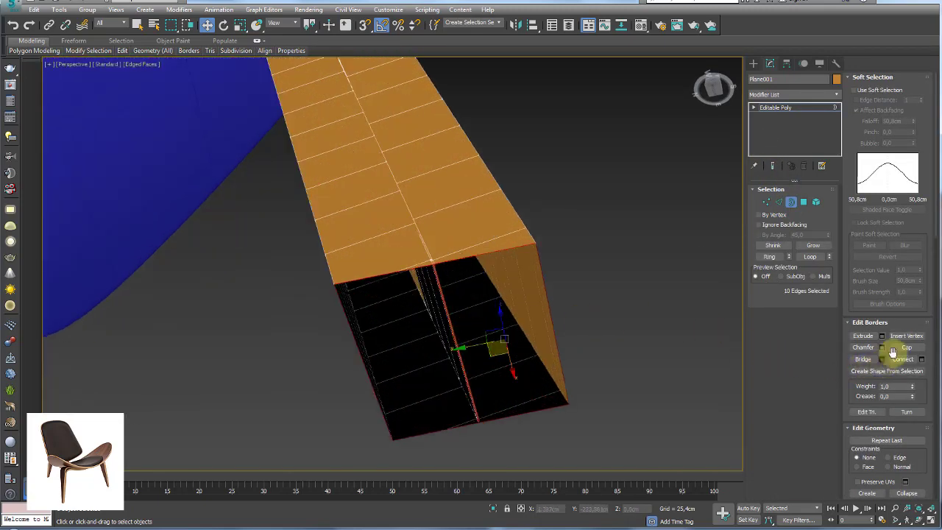
{"action": "left_click", "coordinate": [907, 347]}
- Remove the stray edges across the new cap and return to the whole object
{"action": "left_click", "coordinate": [779, 201]}
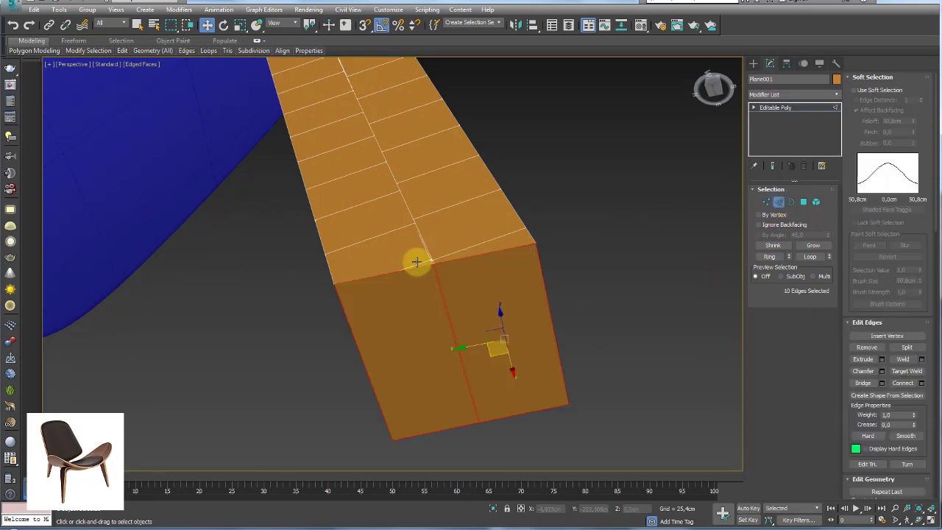
{"action": "left_click", "coordinate": [416, 262]}
{"action": "mouse_move", "coordinate": [449, 265]}
{"action": "middle_mouse_down", "text": "alt"}
{"action": "mouse_move", "coordinate": [459, 268]}
{"action": "mouse_move", "coordinate": [437, 263]}
{"action": "middle_mouse_up", "text": "alt"}
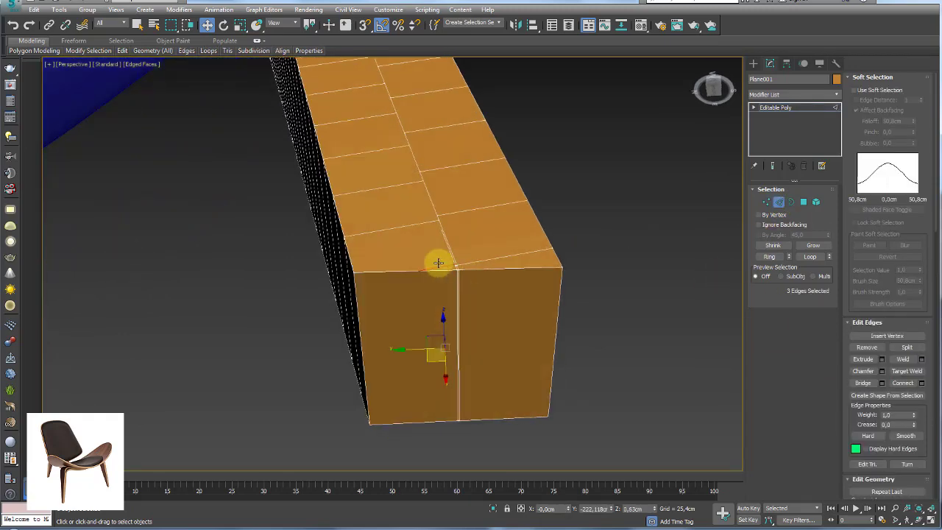
{"action": "left_click", "coordinate": [867, 349]}
{"action": "double_click", "coordinate": [492, 259]}
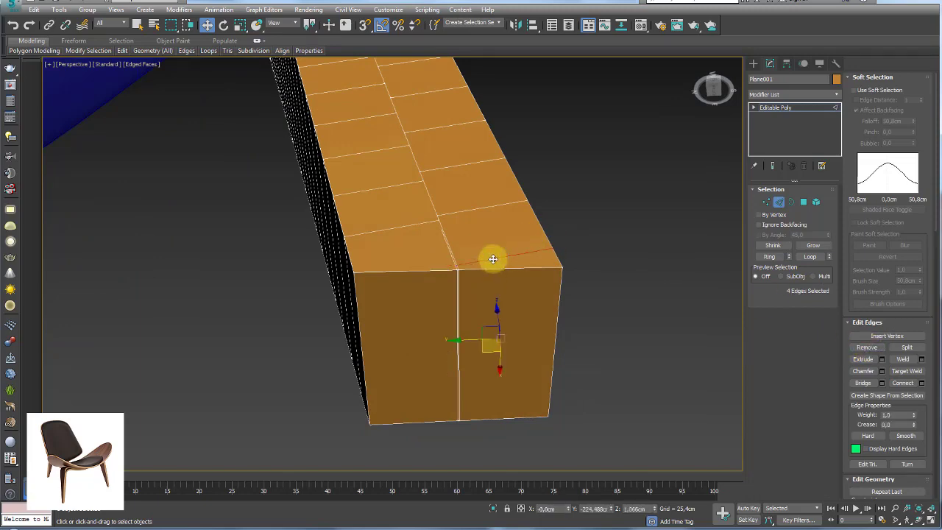
{"action": "left_click", "coordinate": [867, 347]}
{"action": "scroll", "coordinate": [538, 274], "scroll_direction": "down", "scroll_amount": 5}
{"action": "scroll", "coordinate": [510, 290], "scroll_direction": "down", "scroll_amount": 5}
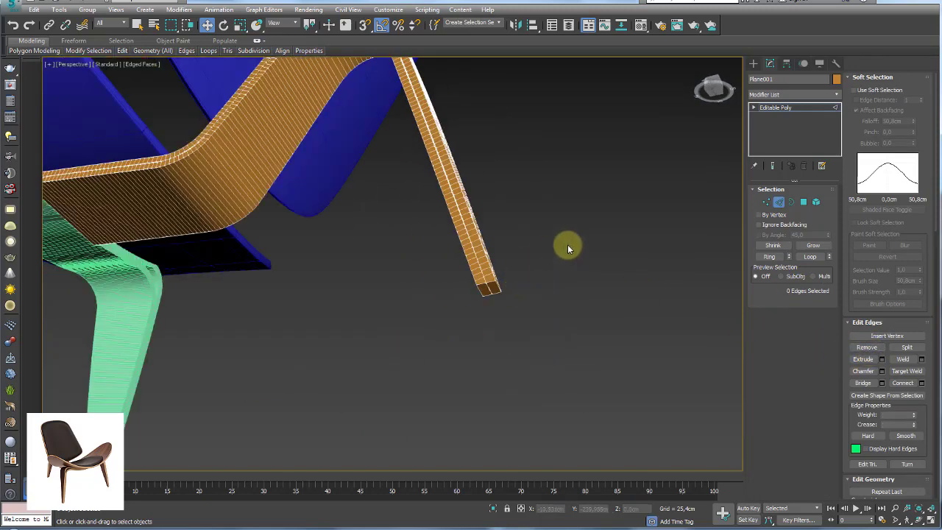
{"action": "left_click", "coordinate": [789, 109]}
{"action": "mouse_move", "coordinate": [515, 143]}
{"action": "middle_mouse_down", "text": "alt"}
{"action": "mouse_move", "coordinate": [436, 169]}
{"action": "mouse_move", "coordinate": [500, 256]}
{"action": "mouse_move", "coordinate": [416, 237]}
{"action": "middle_mouse_up", "text": "alt"}
- Zoom in and out on the wooden shell chair reference photo
{"action": "scroll", "coordinate": [415, 238], "scroll_direction": "down", "scroll_amount": 2}
{"action": "scroll", "coordinate": [415, 237], "scroll_direction": "down", "scroll_amount": 5}
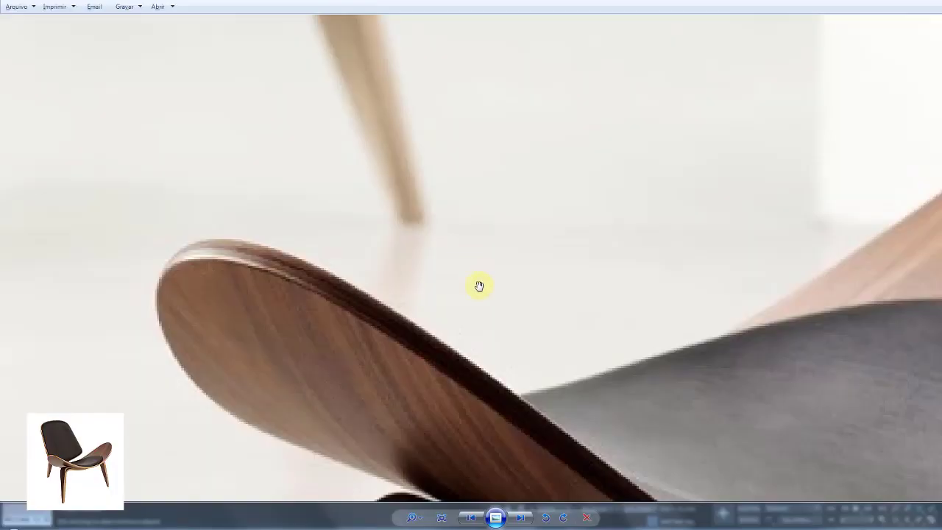
{"action": "scroll", "coordinate": [454, 308], "scroll_direction": "down", "scroll_amount": 3}
{"action": "scroll", "coordinate": [496, 325], "scroll_direction": "up", "scroll_amount": 3}
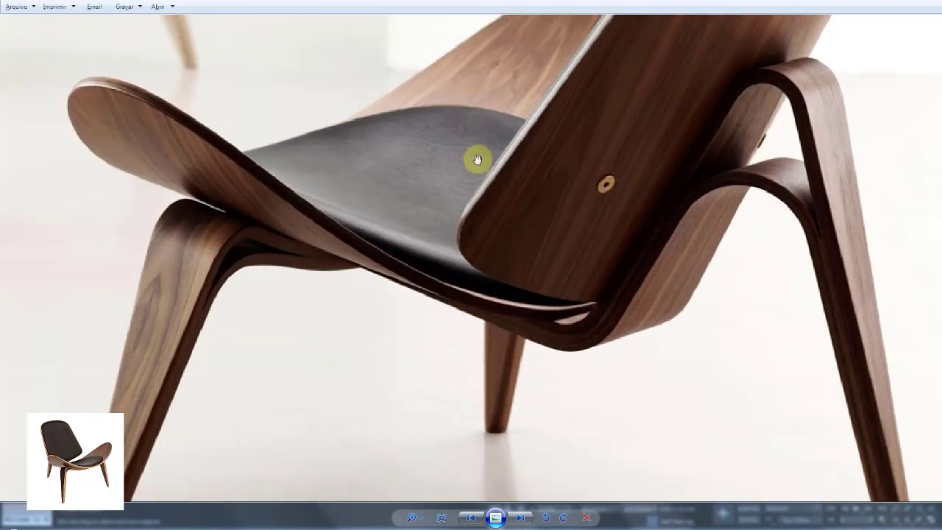
{"action": "scroll", "coordinate": [479, 157], "scroll_direction": "down", "scroll_amount": 3}
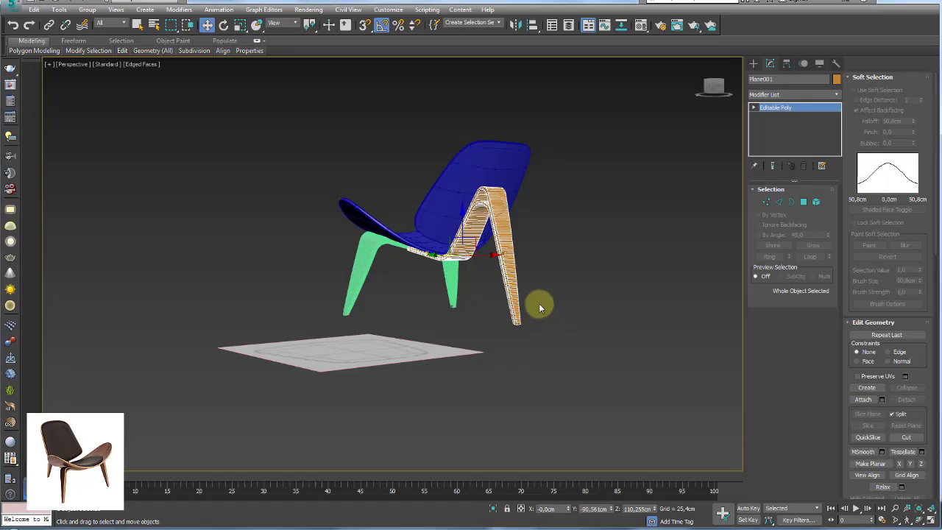
- Uncheck Isoline Display on the blue seat's TurboSmooth to show the full smoothed wireframe
{"action": "middle_click_drag", "start_coordinate": [540, 305], "coordinate": [608, 353], "text": "alt"}
{"action": "scroll", "coordinate": [431, 277], "scroll_direction": "up", "scroll_amount": 3}
{"action": "scroll", "coordinate": [368, 288], "scroll_direction": "up", "scroll_amount": 3}
{"action": "mouse_move", "coordinate": [368, 288]}
{"action": "middle_mouse_down", "text": "alt"}
{"action": "mouse_move", "coordinate": [419, 336]}
{"action": "mouse_move", "coordinate": [420, 320]}
{"action": "mouse_move", "coordinate": [481, 255]}
{"action": "middle_mouse_up", "text": "alt"}
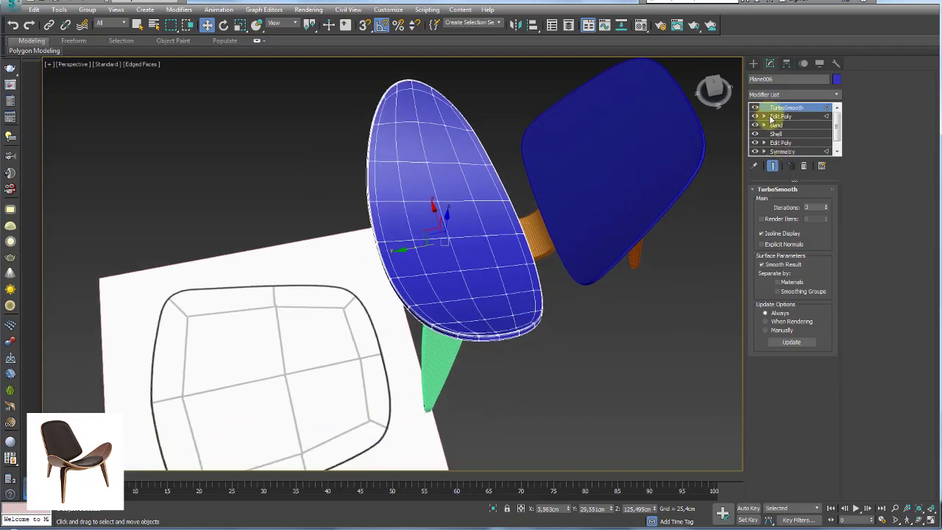
{"action": "left_click", "coordinate": [761, 234]}
{"action": "mouse_move", "coordinate": [467, 236]}
{"action": "middle_mouse_down", "text": "alt"}
{"action": "mouse_move", "coordinate": [523, 253]}
{"action": "mouse_move", "coordinate": [521, 262]}
{"action": "mouse_move", "coordinate": [361, 189]}
{"action": "middle_mouse_up", "text": "alt"}
{"action": "scroll", "coordinate": [497, 261], "scroll_direction": "up", "scroll_amount": 2}
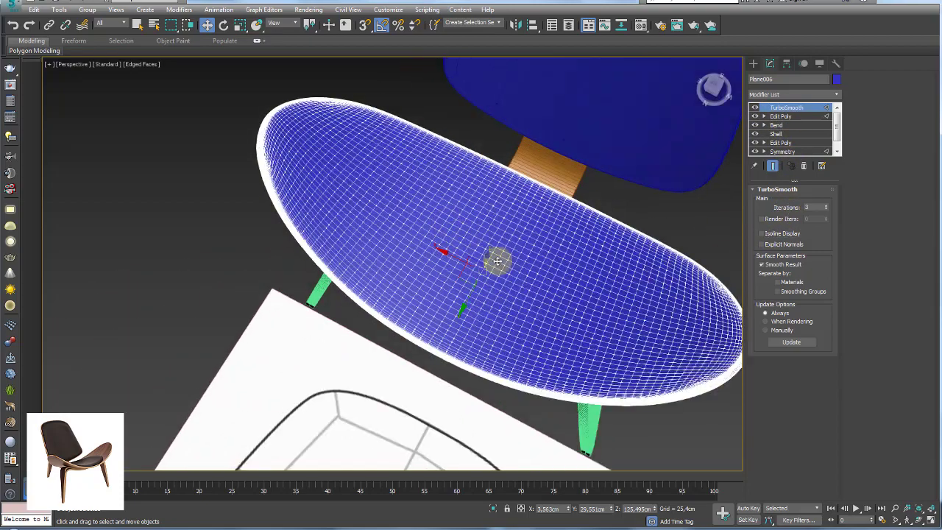
{"action": "middle_click_drag", "start_coordinate": [498, 260], "coordinate": [530, 198], "text": "alt"}
{"action": "middle_click_drag", "start_coordinate": [578, 273], "coordinate": [475, 294], "text": "alt"}
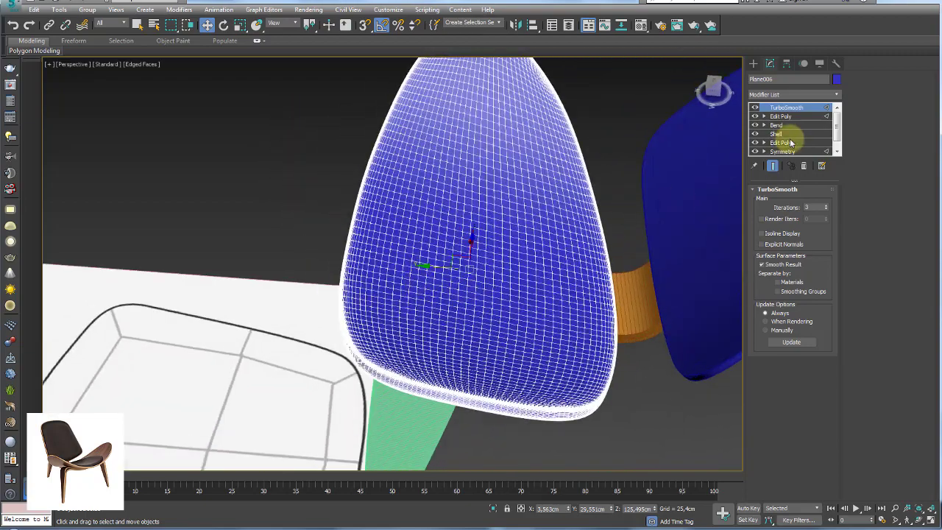
- Disable TurboSmooth, select Edit Poly, and Shift-drag a copy of the seat to the left
{"action": "left_click", "coordinate": [754, 107]}
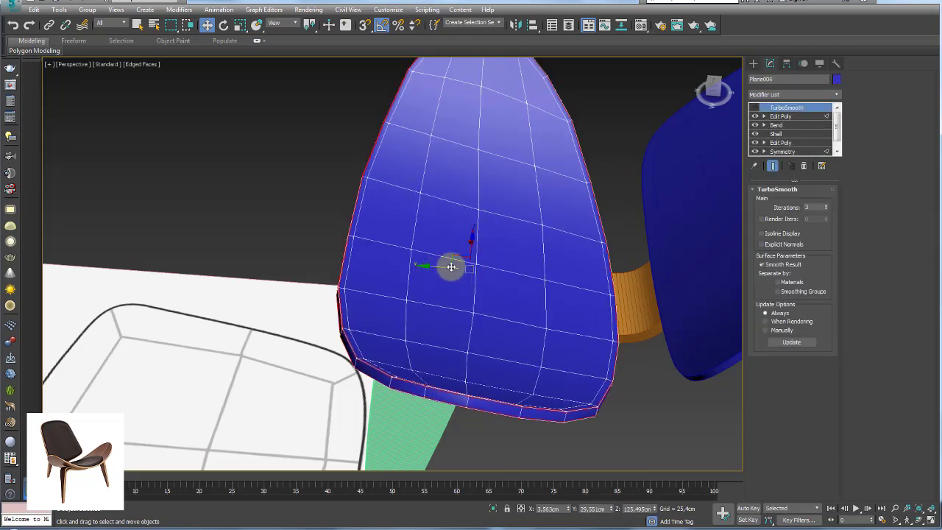
{"action": "left_click", "coordinate": [782, 118]}
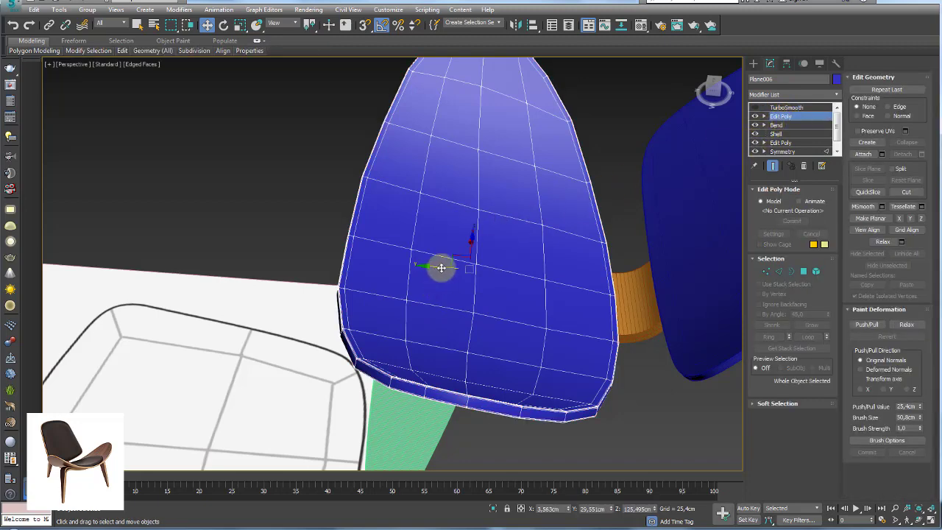
{"action": "left_click_drag", "start_coordinate": [441, 267], "coordinate": [110, 247], "text": "shift"}
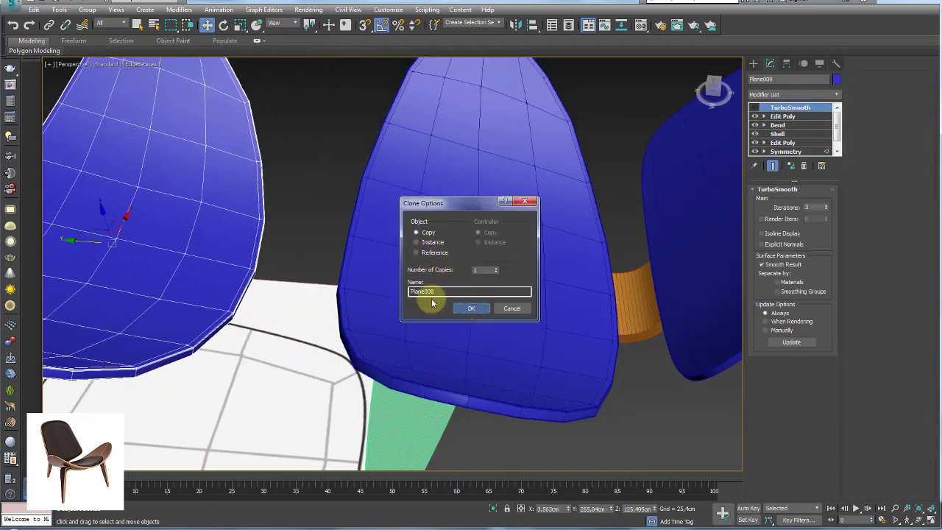
- Confirm the clone to keep the seat copy Plane008 and view the whole chair
{"action": "key", "text": "Return"}
{"action": "scroll", "coordinate": [431, 258], "scroll_direction": "down", "scroll_amount": 5}
{"action": "middle_click_drag", "start_coordinate": [431, 258], "coordinate": [449, 248], "text": "alt"}
- Compare the chair with the reference photo, then orbit lower to inspect the seat's curve
{"action": "key", "text": "alt+Tab"}
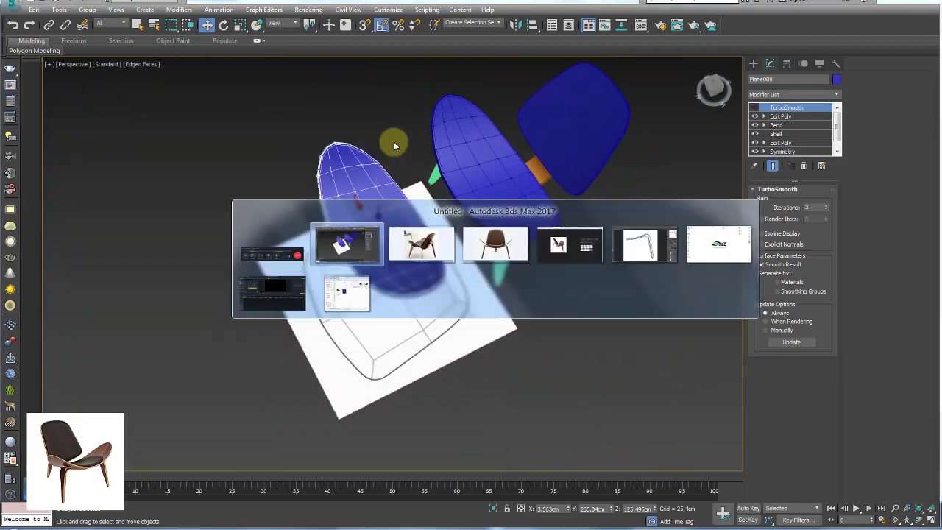
{"action": "key", "text": "alt+Tab"}
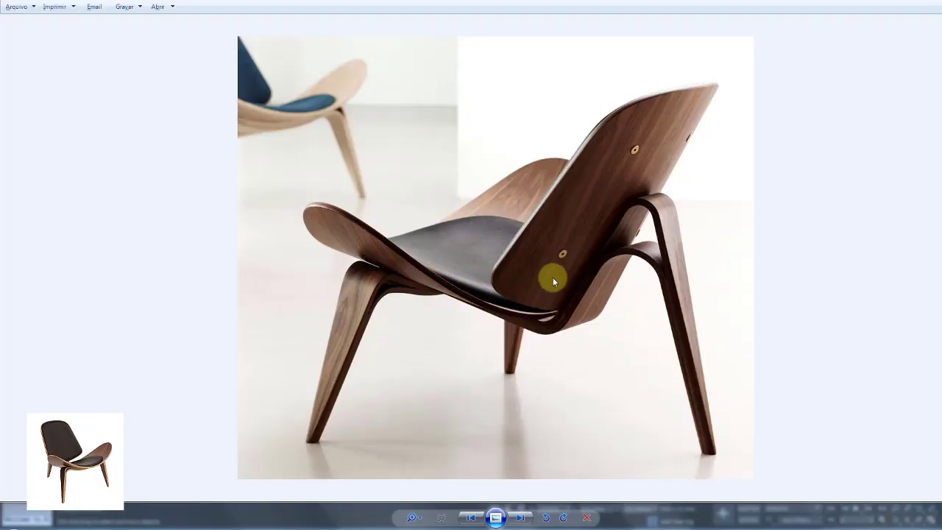
{"action": "key", "text": "alt+Tab"}
{"action": "scroll", "coordinate": [361, 269], "scroll_direction": "up", "scroll_amount": 3}
{"action": "scroll", "coordinate": [427, 225], "scroll_direction": "up", "scroll_amount": 3}
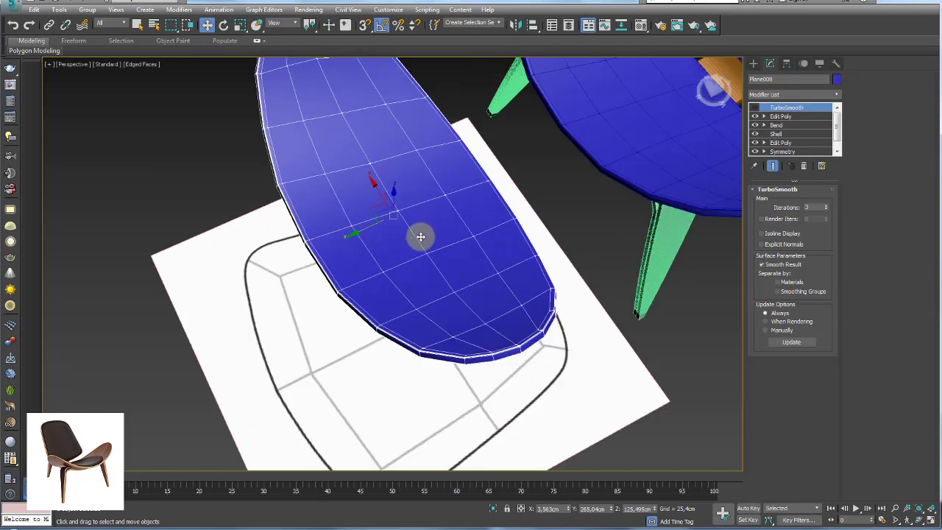
{"action": "scroll", "coordinate": [420, 236], "scroll_direction": "down", "scroll_amount": 1}
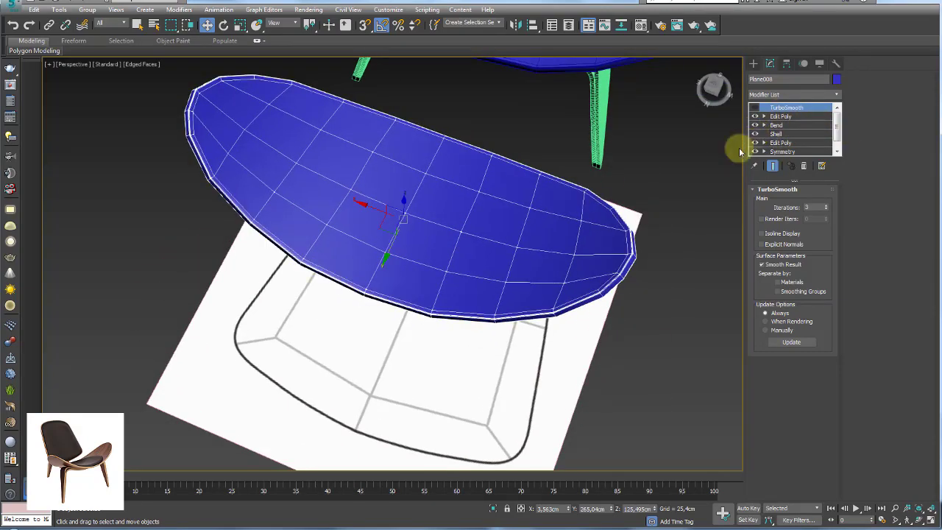
{"action": "mouse_move", "coordinate": [568, 242]}
{"action": "middle_mouse_down", "text": "alt"}
{"action": "mouse_move", "coordinate": [551, 214]}
{"action": "mouse_move", "coordinate": [577, 208]}
{"action": "mouse_move", "coordinate": [589, 227]}
{"action": "middle_mouse_up", "text": "alt"}
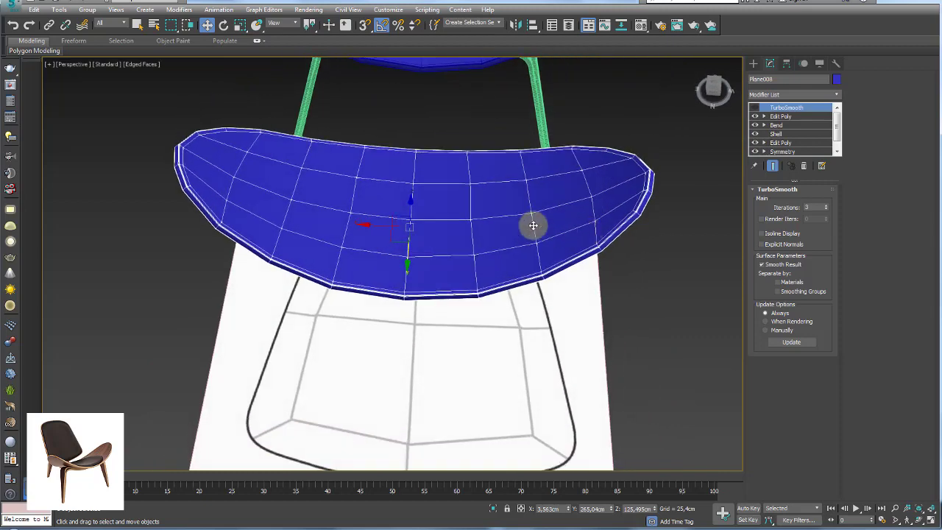
{"action": "right_click", "coordinate": [414, 213]}
{"action": "mouse_move", "coordinate": [434, 328]}
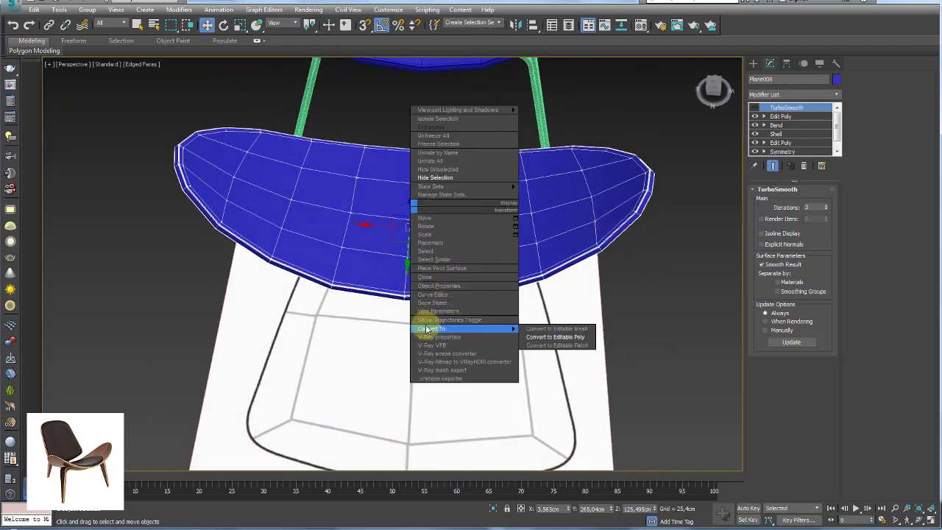
{"action": "left_click", "coordinate": [559, 339]}
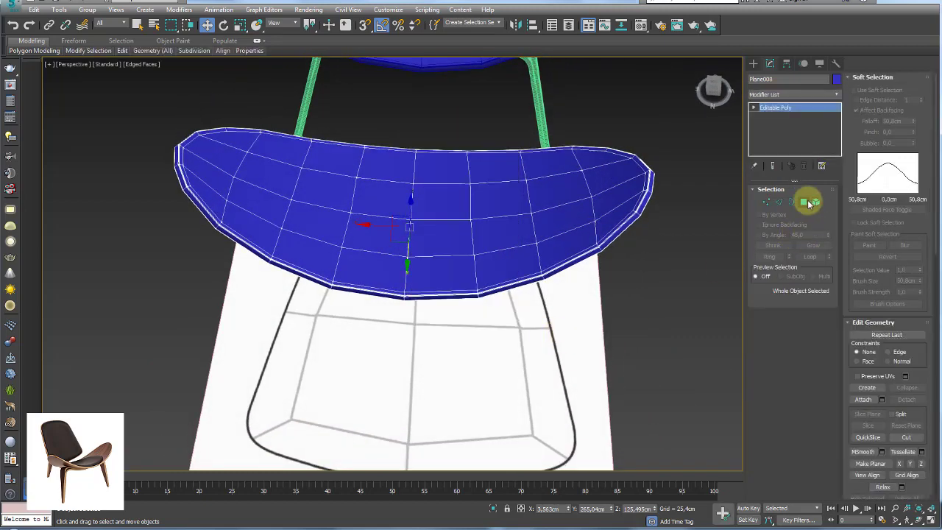
{"action": "left_click", "coordinate": [803, 201]}
{"action": "left_click", "coordinate": [441, 202]}
{"action": "left_click", "coordinate": [395, 228], "text": "ctrl"}
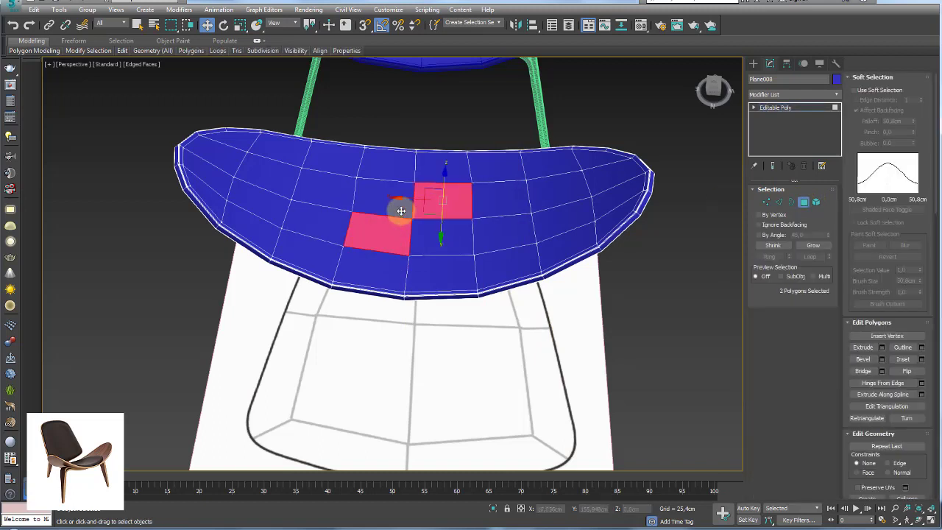
{"action": "left_click", "coordinate": [398, 211], "text": "ctrl"}
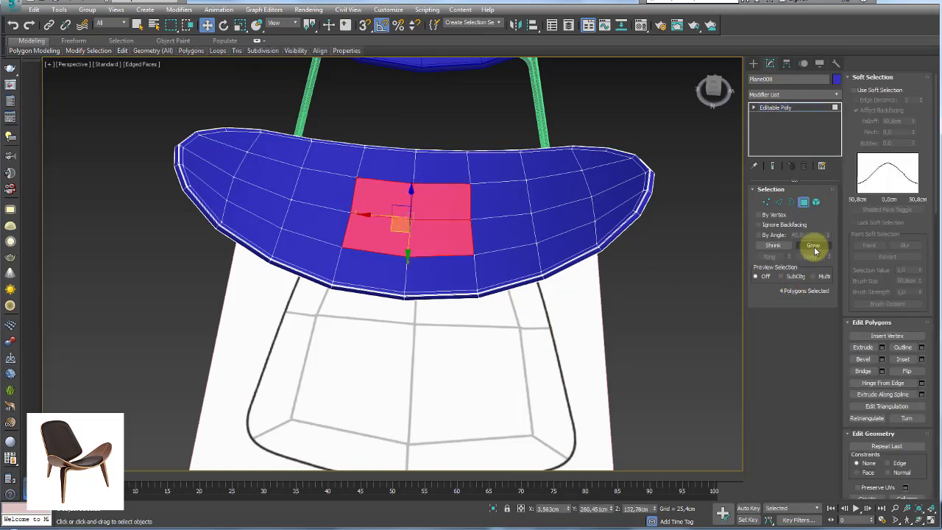
{"action": "left_click", "coordinate": [812, 245]}
{"action": "left_click", "coordinate": [813, 245]}
{"action": "left_click", "coordinate": [774, 249]}
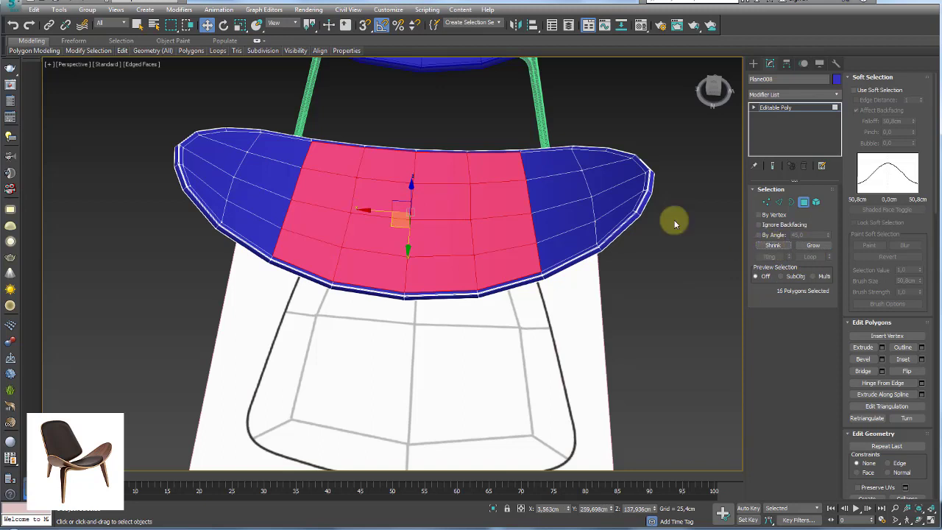
{"action": "key", "text": "ctrl+z"}
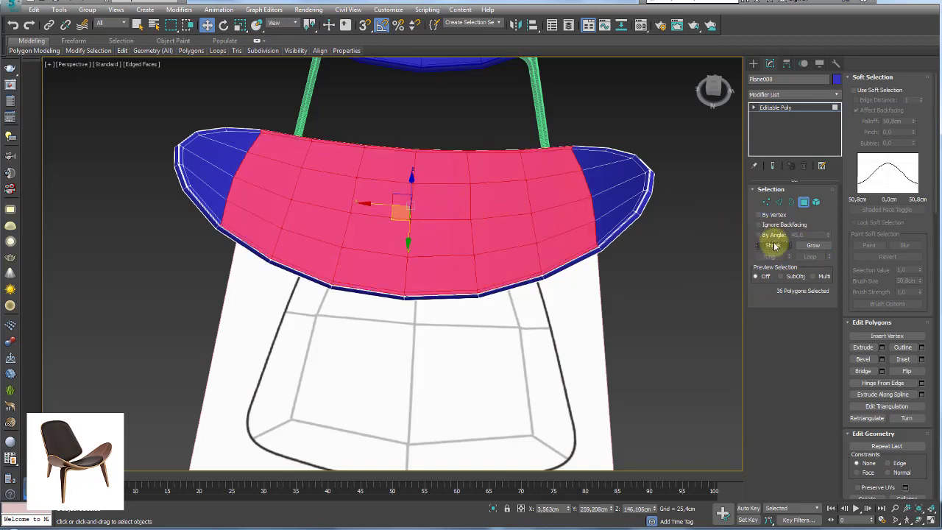
{"action": "left_click", "coordinate": [772, 244]}
{"action": "left_click", "coordinate": [772, 244]}
{"action": "left_click", "coordinate": [813, 245]}
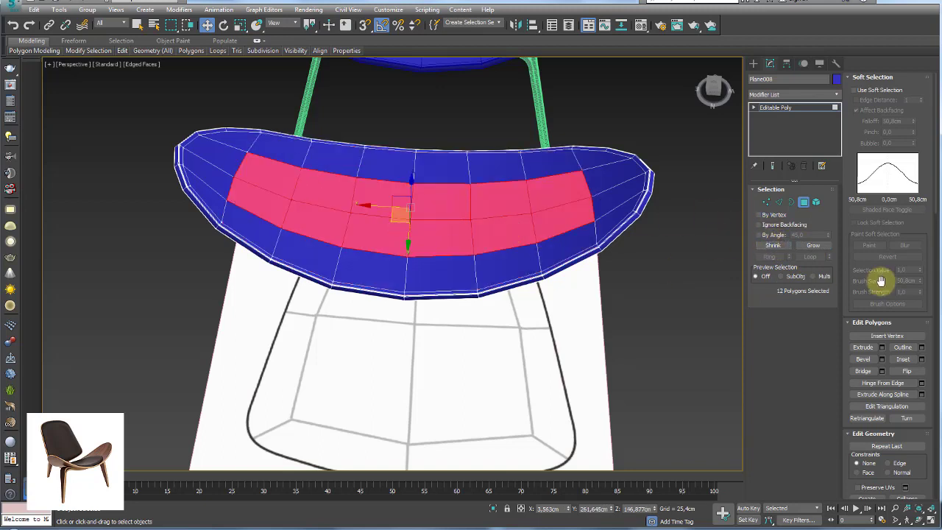
{"action": "left_click", "coordinate": [813, 245]}
{"action": "middle_click_drag", "start_coordinate": [685, 247], "coordinate": [664, 272], "text": "alt"}
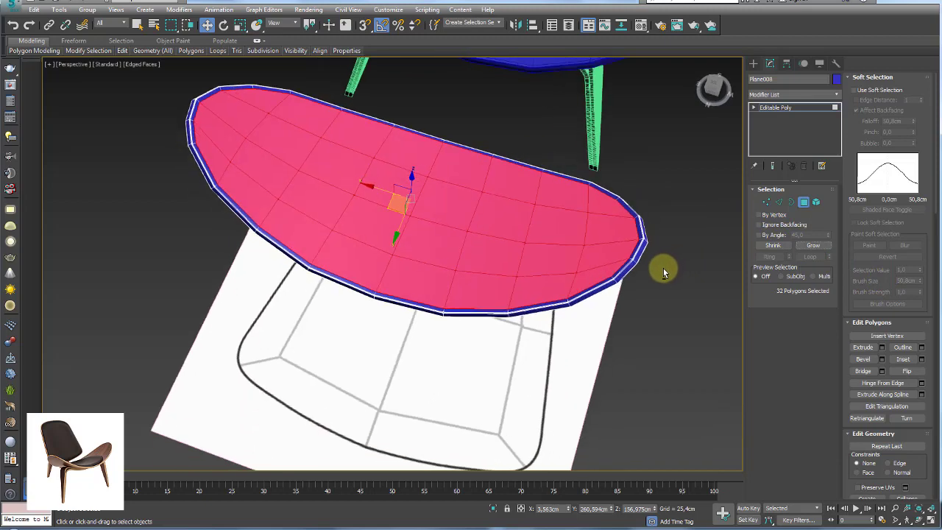
{"action": "key", "text": "ctrl+i"}
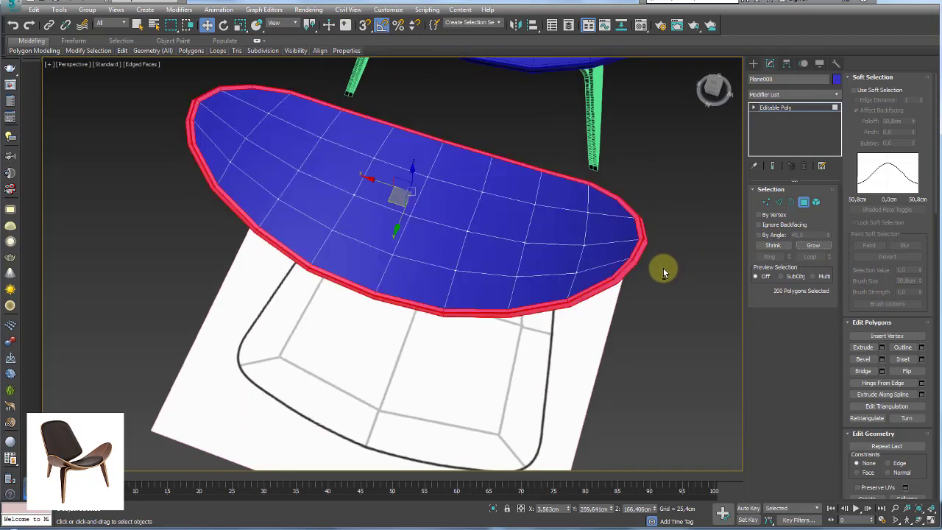
{"action": "left_click", "coordinate": [663, 272]}
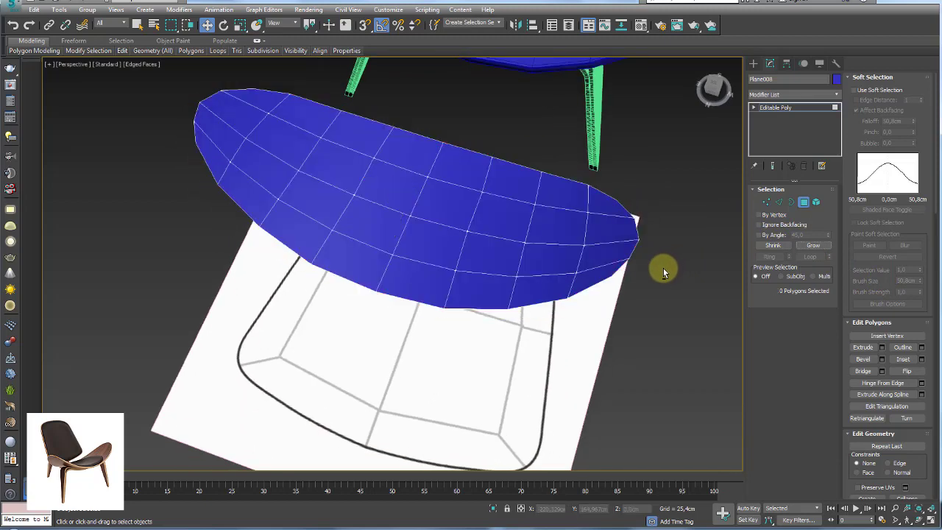
{"action": "mouse_move", "coordinate": [584, 260]}
{"action": "middle_mouse_down", "text": "alt"}
{"action": "mouse_move", "coordinate": [603, 185]}
{"action": "mouse_move", "coordinate": [642, 234]}
{"action": "mouse_move", "coordinate": [610, 252]}
{"action": "mouse_move", "coordinate": [618, 273]}
{"action": "middle_mouse_up", "text": "alt"}
{"action": "scroll", "coordinate": [618, 255], "scroll_direction": "down", "scroll_amount": 3}
- Align the seat panel Plane008 onto the chair's original seat
{"action": "left_click", "coordinate": [777, 108]}
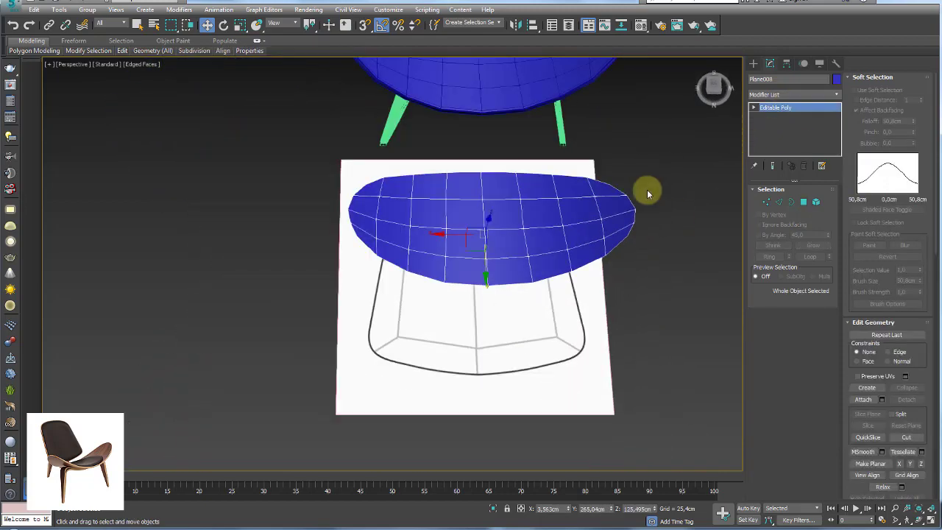
{"action": "mouse_move", "coordinate": [645, 189]}
{"action": "middle_mouse_down", "text": "alt"}
{"action": "mouse_move", "coordinate": [421, 240]}
{"action": "mouse_move", "coordinate": [522, 279]}
{"action": "mouse_move", "coordinate": [525, 265]}
{"action": "mouse_move", "coordinate": [652, 161]}
{"action": "middle_mouse_up", "text": "alt"}
{"action": "mouse_move", "coordinate": [583, 201]}
{"action": "middle_mouse_down", "text": "alt"}
{"action": "mouse_move", "coordinate": [527, 214]}
{"action": "mouse_move", "coordinate": [520, 177]}
{"action": "mouse_move", "coordinate": [534, 117]}
{"action": "middle_mouse_up", "text": "alt"}
{"action": "left_click", "coordinate": [534, 26]}
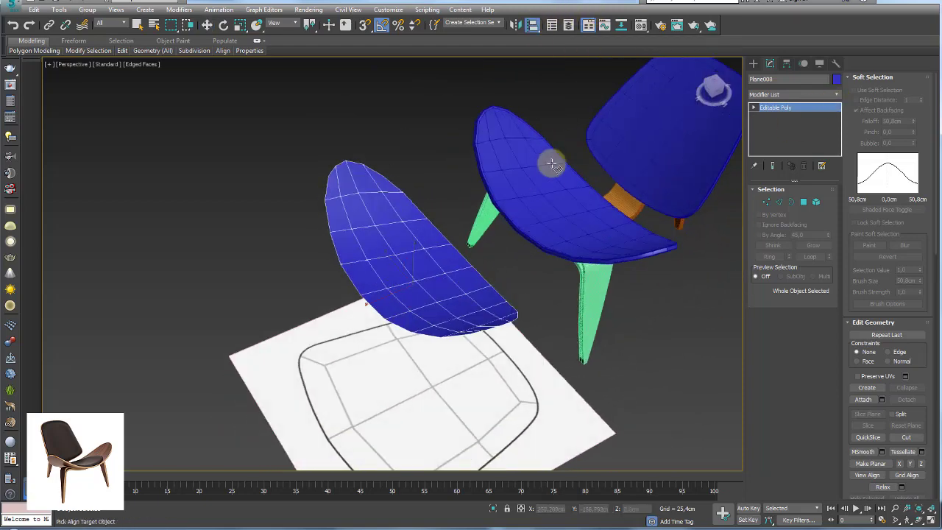
{"action": "left_click", "coordinate": [551, 163]}
{"action": "left_click", "coordinate": [488, 332]}
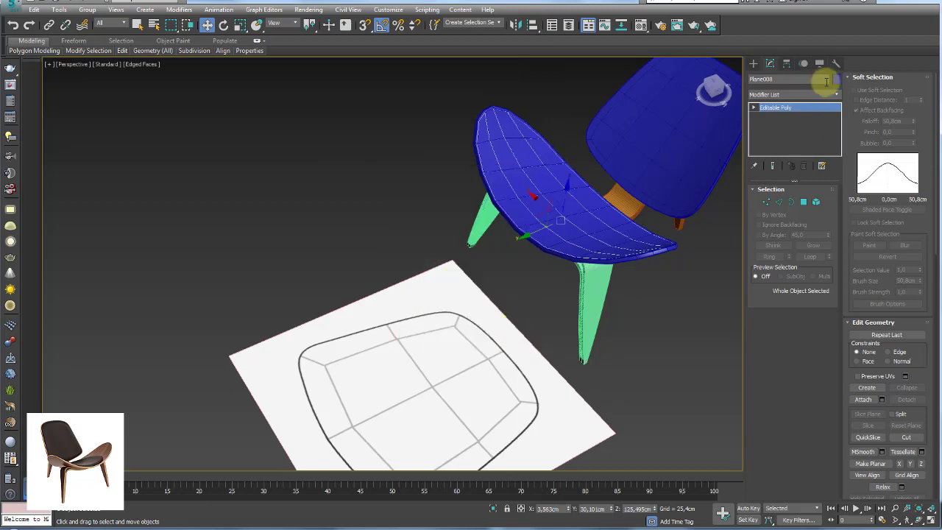
- Recolour the panel green and select the green seat cushion
{"action": "left_click", "coordinate": [835, 78]}
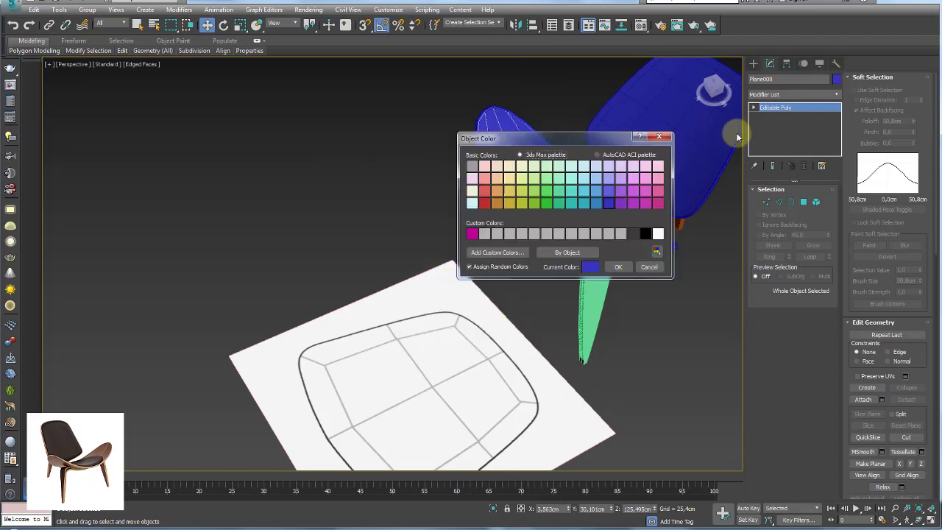
{"action": "left_click", "coordinate": [615, 266]}
{"action": "scroll", "coordinate": [537, 227], "scroll_direction": "up", "scroll_amount": 2}
{"action": "scroll", "coordinate": [523, 246], "scroll_direction": "up", "scroll_amount": 2}
{"action": "scroll", "coordinate": [516, 235], "scroll_direction": "up", "scroll_amount": 2}
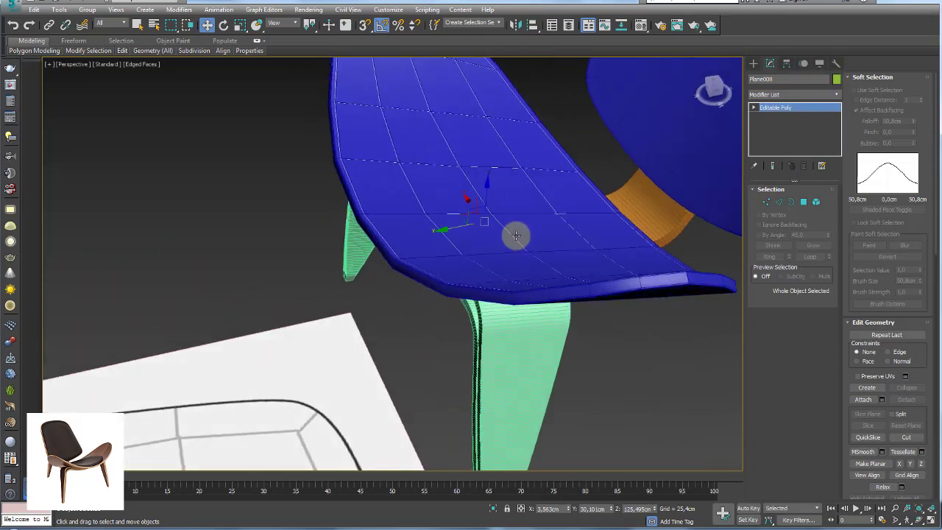
{"action": "left_click", "coordinate": [487, 201]}
- Enter Polygon mode on the cushion from a top-down view and check the reference photo
{"action": "mouse_move", "coordinate": [487, 201]}
{"action": "middle_mouse_down", "text": "alt"}
{"action": "mouse_move", "coordinate": [549, 229]}
{"action": "mouse_move", "coordinate": [578, 287]}
{"action": "mouse_move", "coordinate": [584, 253]}
{"action": "mouse_move", "coordinate": [529, 306]}
{"action": "mouse_move", "coordinate": [447, 248]}
{"action": "middle_mouse_up", "text": "alt"}
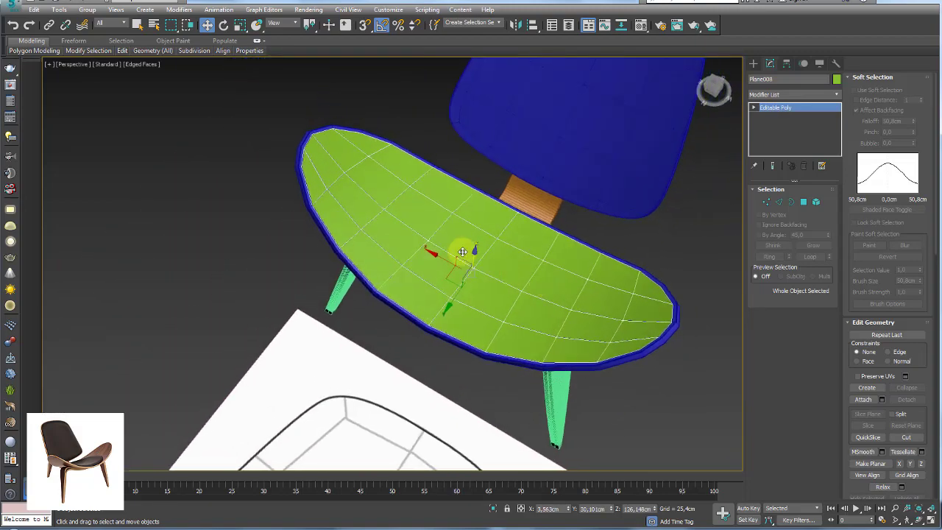
{"action": "scroll", "coordinate": [412, 231], "scroll_direction": "up", "scroll_amount": 4}
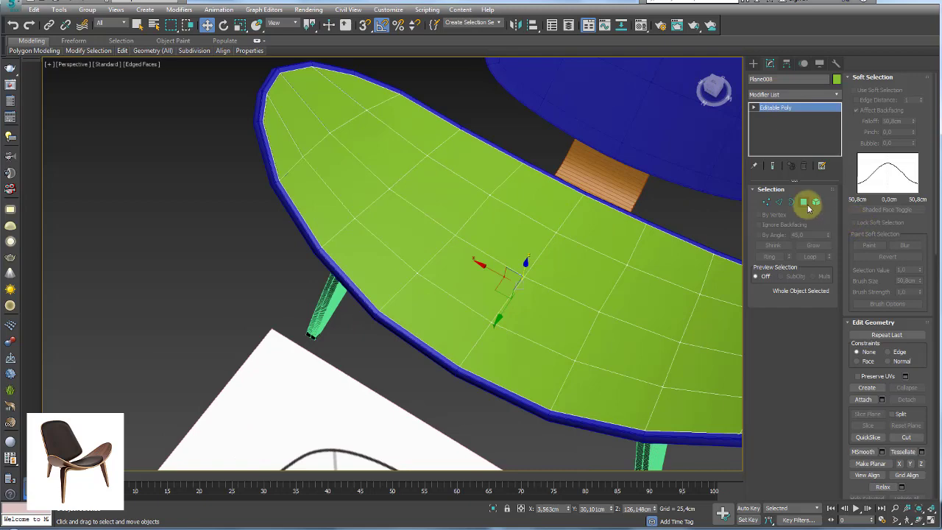
{"action": "left_click", "coordinate": [804, 202]}
{"action": "scroll", "coordinate": [507, 234], "scroll_direction": "down", "scroll_amount": 5}
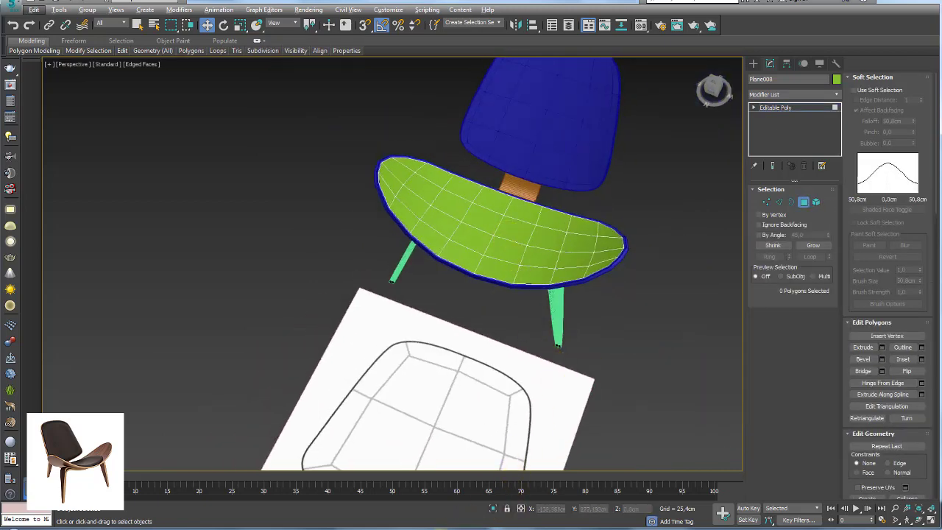
{"action": "left_click", "coordinate": [498, 492]}
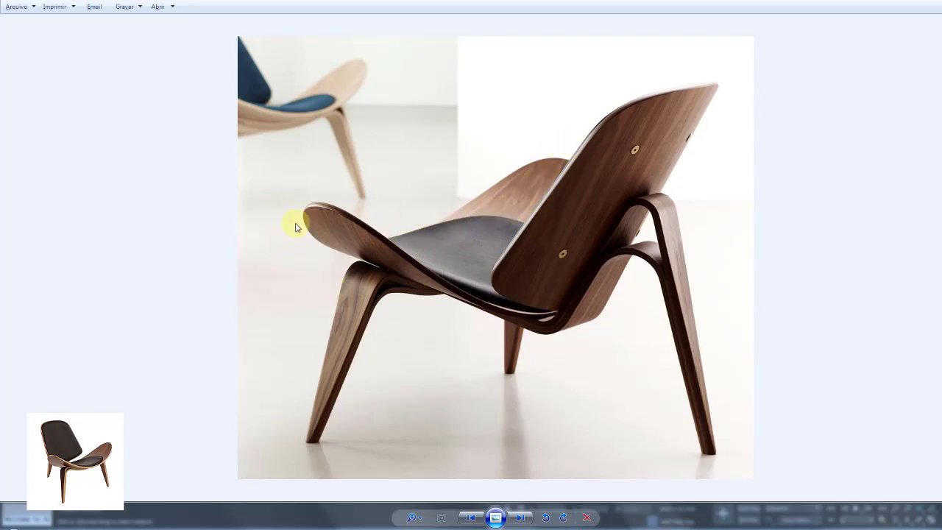
{"action": "key", "text": "alt+Tab"}
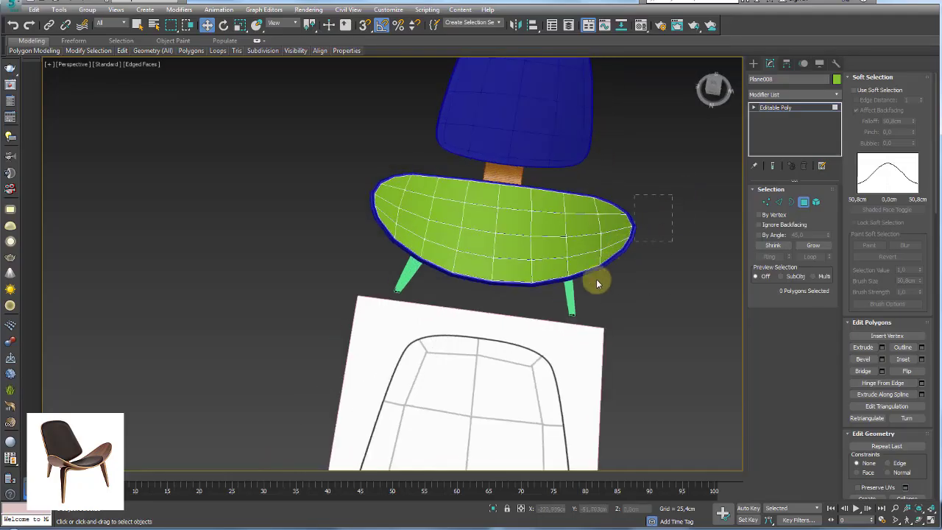
- Delete the right and left side cushion polygons, then undo to restore the left-side ones
{"action": "left_click_drag", "start_coordinate": [591, 296], "coordinate": [590, 295]}
{"action": "key", "text": "Delete"}
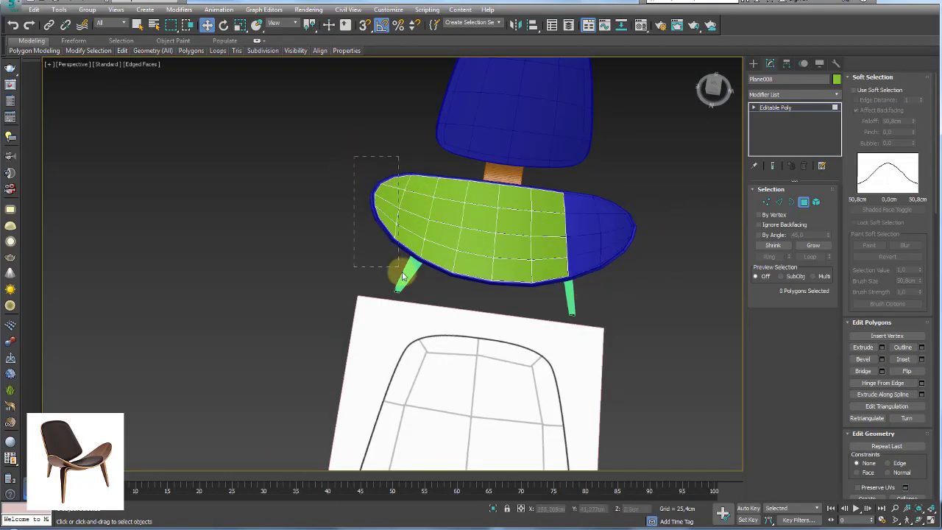
{"action": "left_click_drag", "start_coordinate": [401, 275], "coordinate": [413, 277]}
{"action": "key", "text": "Delete"}
{"action": "scroll", "coordinate": [546, 238], "scroll_direction": "up", "scroll_amount": 3}
{"action": "scroll", "coordinate": [586, 236], "scroll_direction": "up", "scroll_amount": 2}
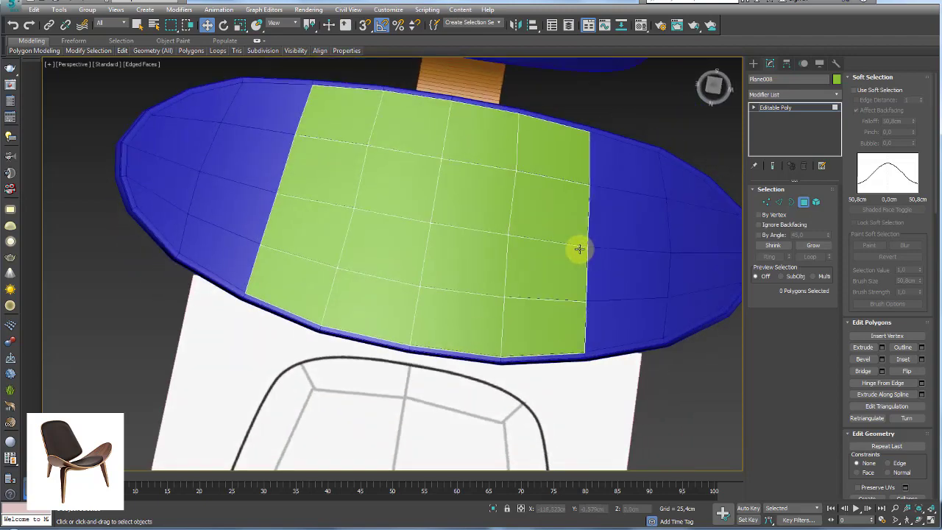
{"action": "mouse_move", "coordinate": [616, 245]}
{"action": "middle_mouse_down", "text": "alt"}
{"action": "mouse_move", "coordinate": [625, 198]}
{"action": "mouse_move", "coordinate": [648, 208]}
{"action": "mouse_move", "coordinate": [509, 126]}
{"action": "middle_mouse_up", "text": "alt"}
{"action": "key", "text": "ctrl+z"}
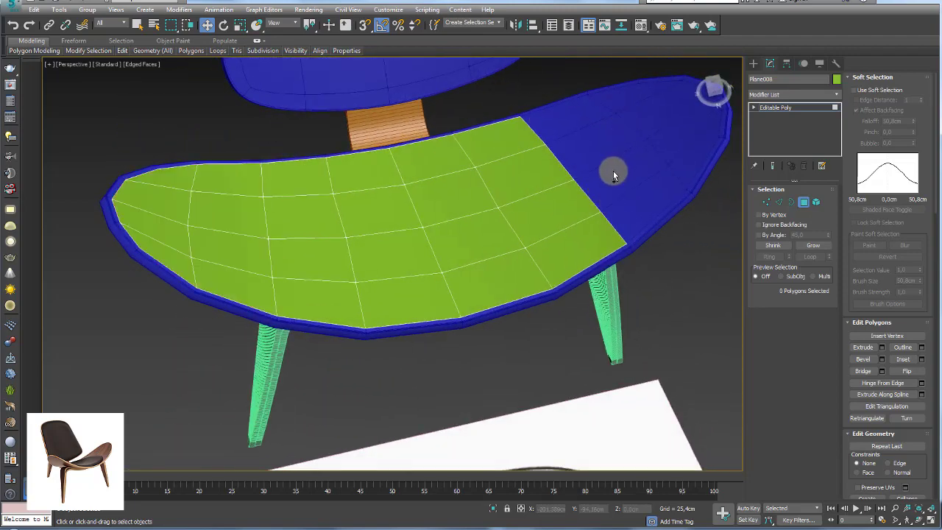
- Select the cushion's right end and switch to Vertex sub-object mode
{"action": "left_click", "coordinate": [613, 171]}
{"action": "middle_click_drag", "start_coordinate": [637, 169], "coordinate": [596, 252], "text": "alt"}
{"action": "scroll", "coordinate": [595, 252], "scroll_direction": "up", "scroll_amount": 3}
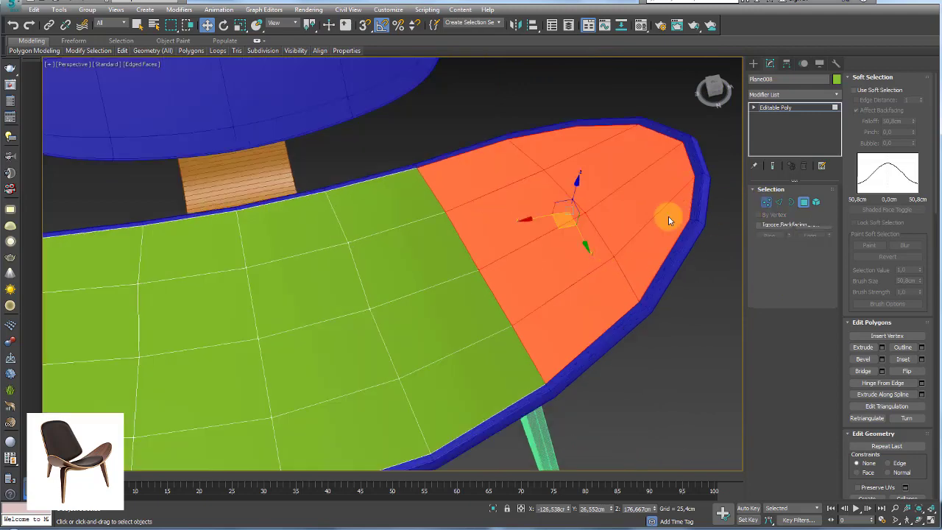
{"action": "key", "text": "1"}
{"action": "scroll", "coordinate": [487, 221], "scroll_direction": "up", "scroll_amount": 3}
{"action": "scroll", "coordinate": [487, 220], "scroll_direction": "down", "scroll_amount": 3}
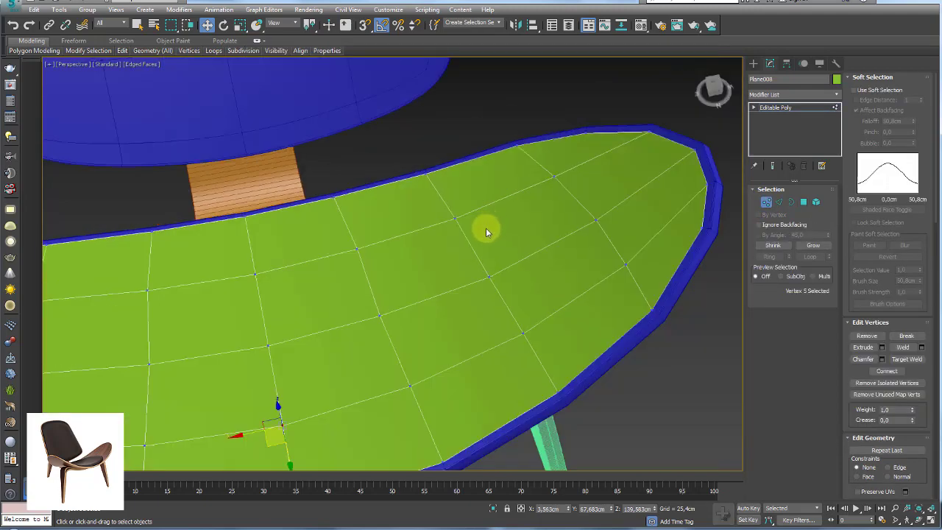
- Cut a new edge line from a cushion vertex down across the seat's right side to its border
{"action": "right_click", "coordinate": [483, 225]}
{"action": "left_click", "coordinate": [399, 179]}
{"action": "right_click", "coordinate": [398, 178]}
{"action": "left_click", "coordinate": [458, 172]}
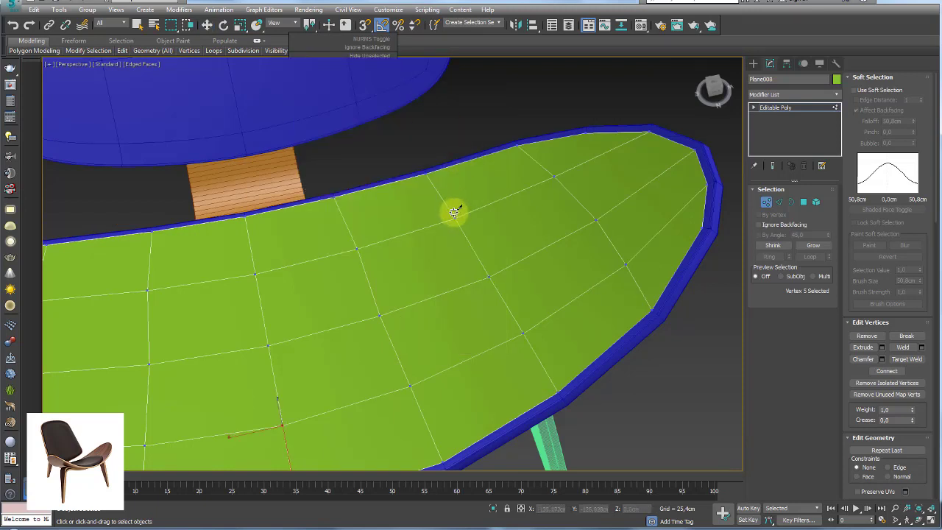
{"action": "left_click", "coordinate": [455, 218]}
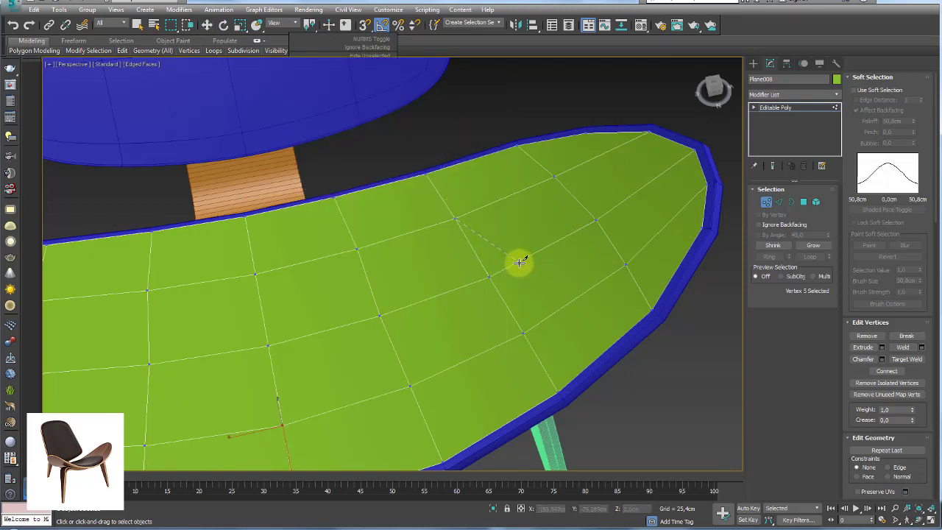
{"action": "left_click", "coordinate": [519, 262]}
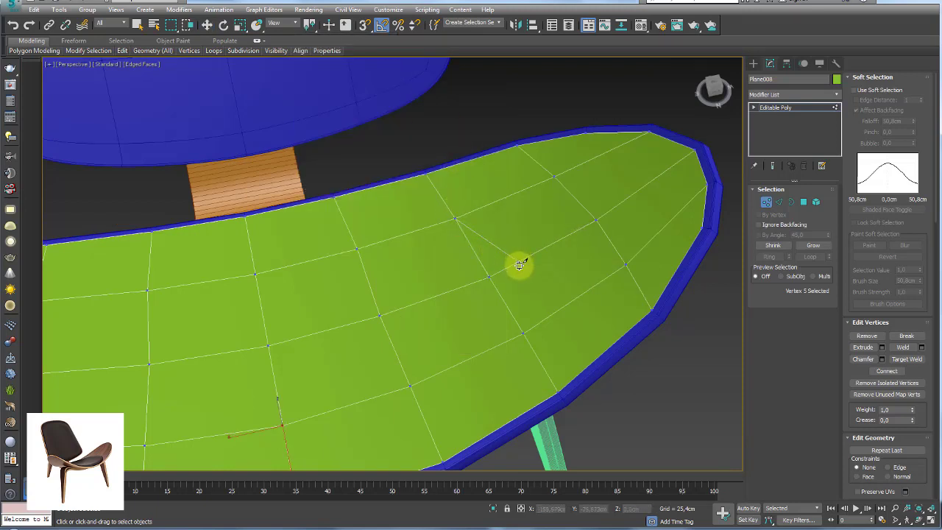
{"action": "left_click", "coordinate": [524, 333]}
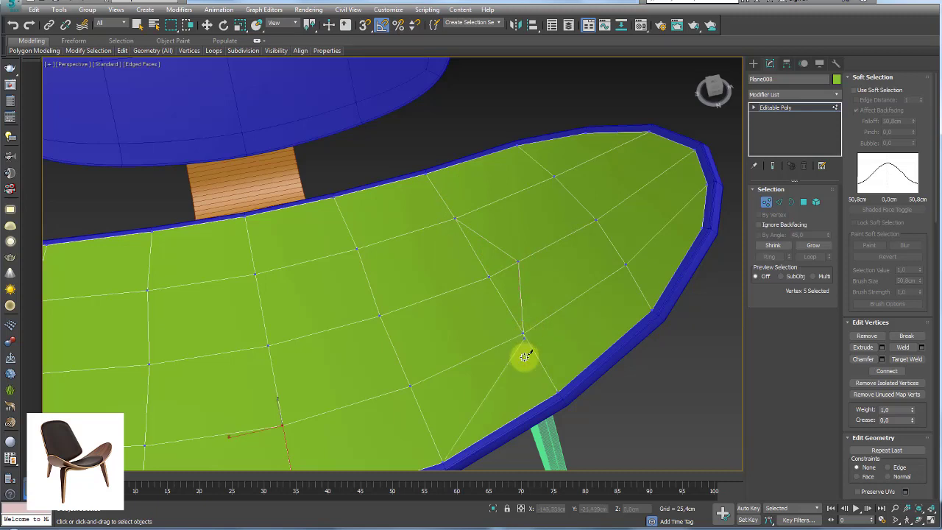
{"action": "left_click", "coordinate": [515, 406]}
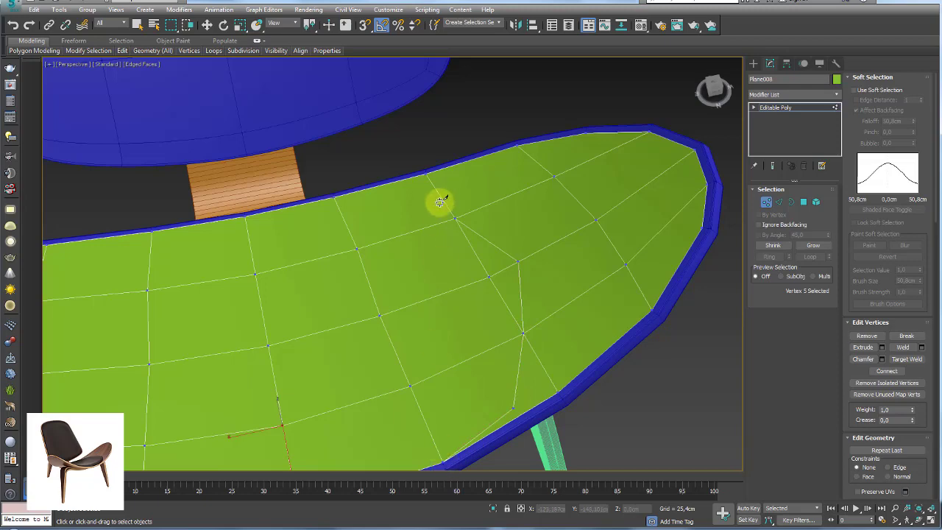
{"action": "middle_click_drag", "start_coordinate": [439, 204], "coordinate": [548, 262]}
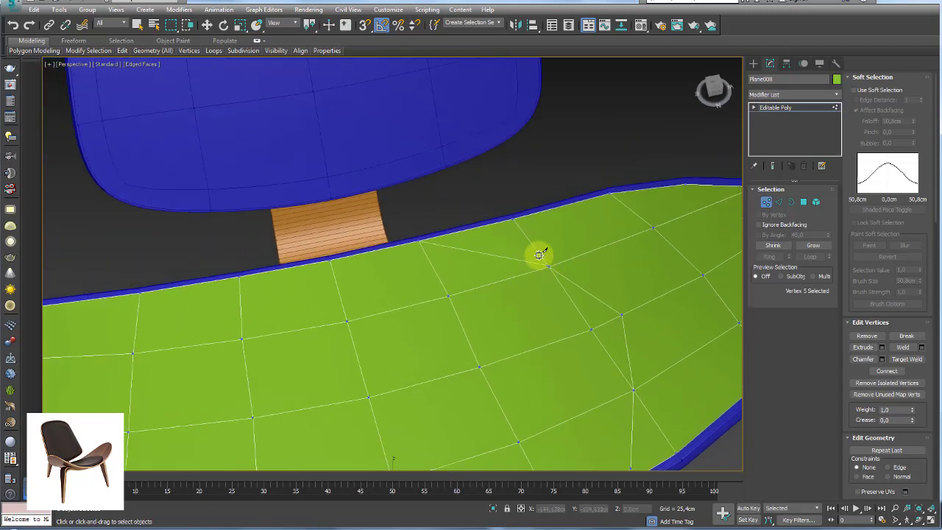
{"action": "left_click", "coordinate": [548, 265]}
{"action": "right_click", "coordinate": [551, 242]}
{"action": "scroll", "coordinate": [551, 242], "scroll_direction": "down", "scroll_amount": 5}
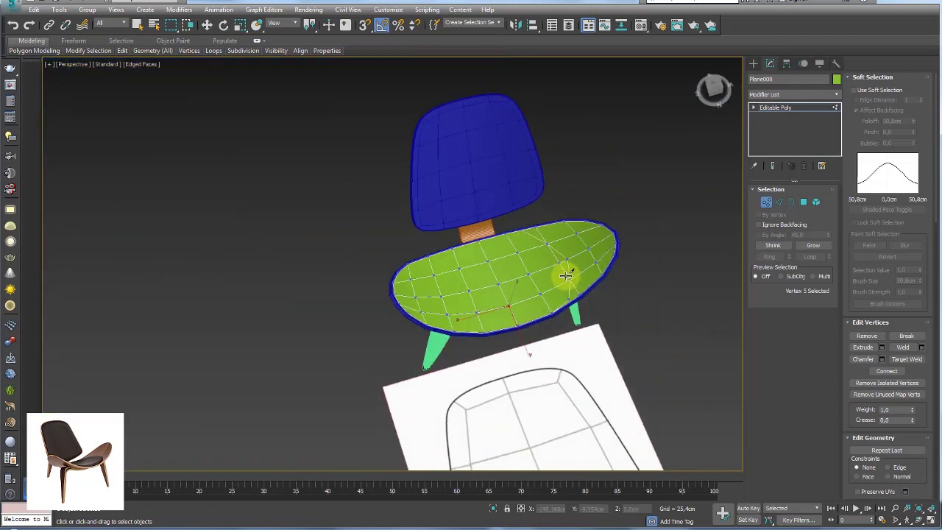
{"action": "scroll", "coordinate": [564, 272], "scroll_direction": "up", "scroll_amount": 3}
{"action": "left_click", "coordinate": [803, 201]}
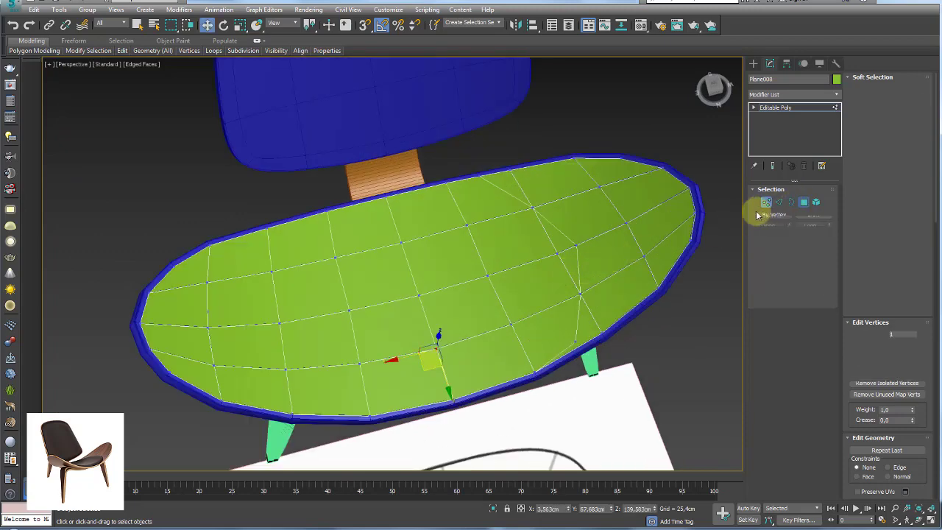
{"action": "left_click_drag", "start_coordinate": [515, 154], "coordinate": [695, 283]}
{"action": "mouse_move", "coordinate": [704, 334]}
{"action": "left_mouse_down"}
{"action": "mouse_move", "coordinate": [647, 182]}
{"action": "mouse_move", "coordinate": [621, 161]}
{"action": "left_mouse_up"}
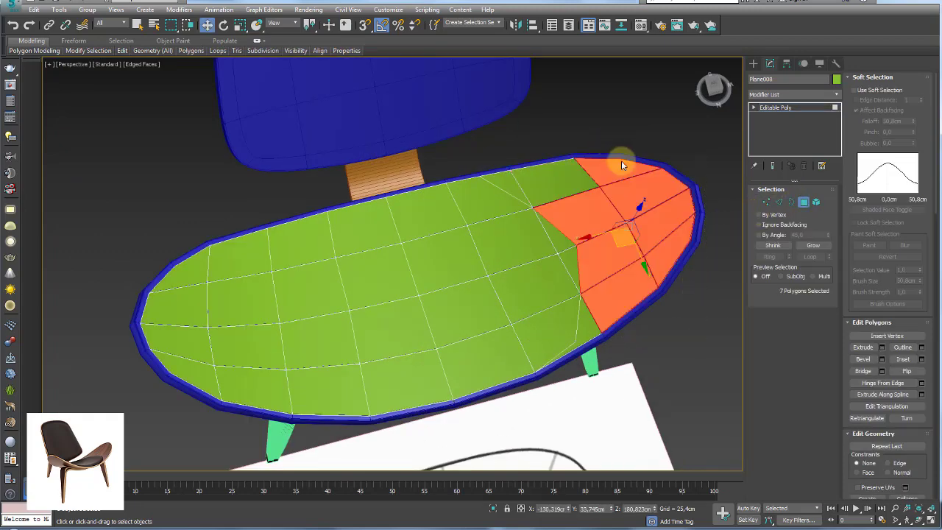
{"action": "key", "text": "Delete"}
{"action": "left_click", "coordinate": [592, 327]}
{"action": "key", "text": "Delete"}
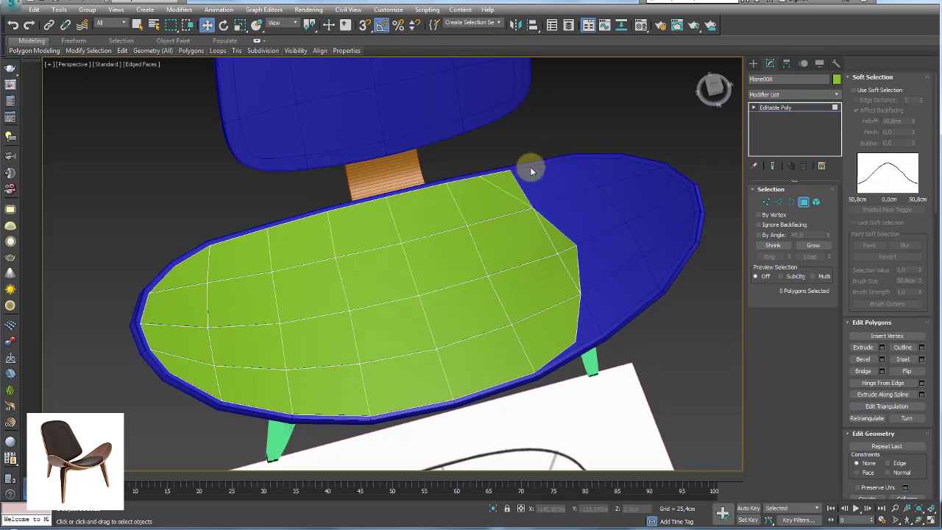
{"action": "scroll", "coordinate": [529, 179], "scroll_direction": "down", "scroll_amount": 3}
{"action": "scroll", "coordinate": [557, 208], "scroll_direction": "down", "scroll_amount": 2}
{"action": "scroll", "coordinate": [540, 229], "scroll_direction": "up", "scroll_amount": 3}
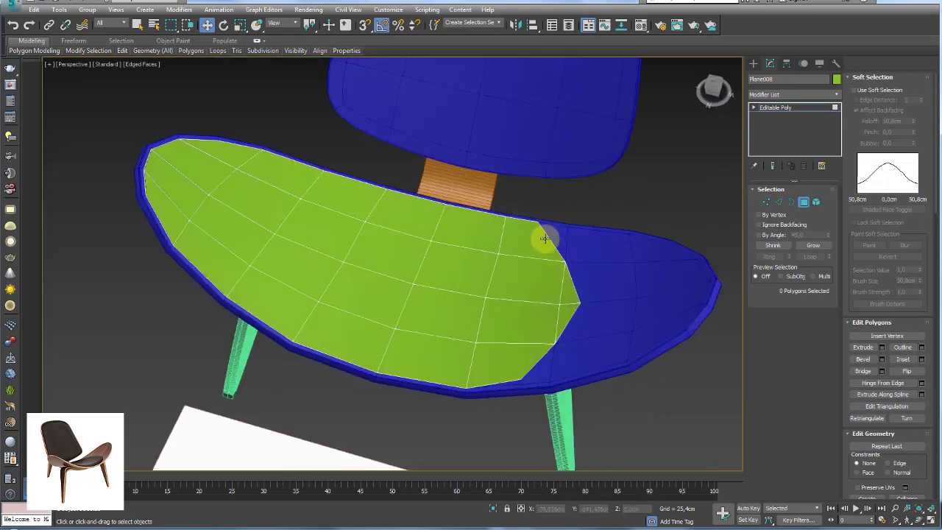
{"action": "mouse_move", "coordinate": [542, 238]}
{"action": "middle_mouse_down", "text": "alt"}
{"action": "mouse_move", "coordinate": [578, 272]}
{"action": "mouse_move", "coordinate": [514, 162]}
{"action": "middle_mouse_up", "text": "alt"}
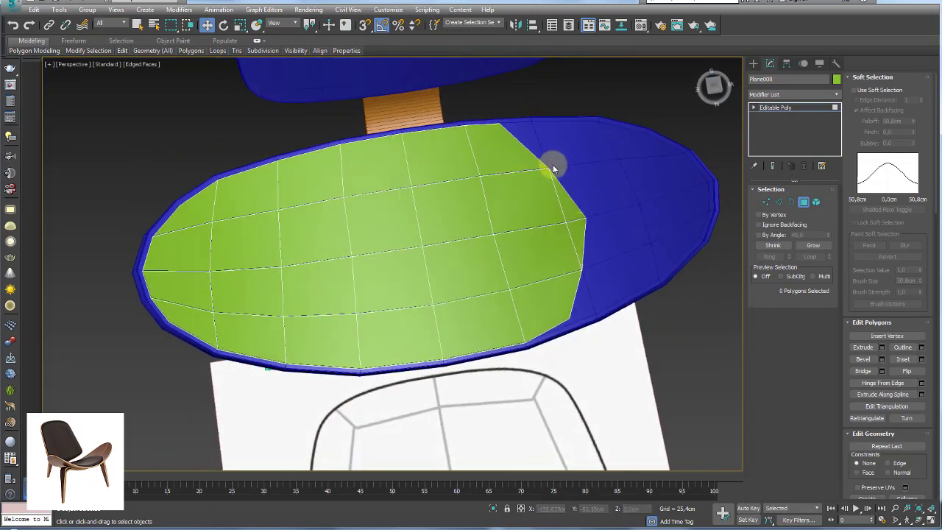
{"action": "key", "text": "ctrl+z"}
{"action": "key", "text": "ctrl+z"}
{"action": "key", "text": "ctrl+z"}
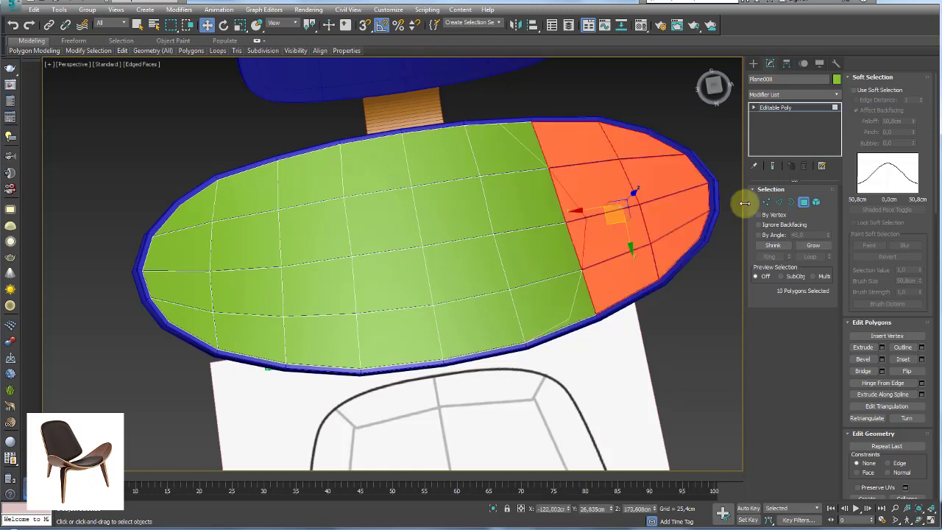
{"action": "key", "text": "ctrl+z"}
- Cut a four-point edge line from the seat's top edge down to its bottom edge
{"action": "left_click", "coordinate": [767, 205]}
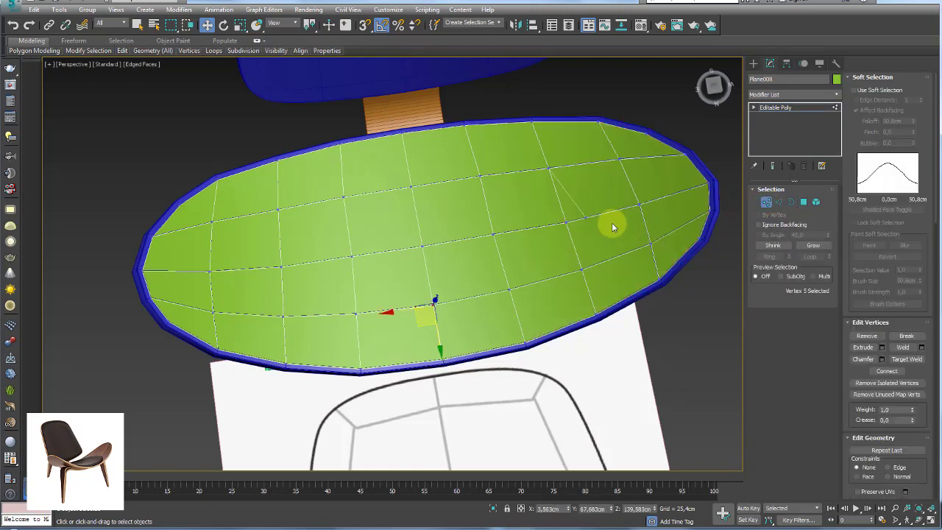
{"action": "scroll", "coordinate": [654, 212], "scroll_direction": "up", "scroll_amount": 1}
{"action": "scroll", "coordinate": [573, 208], "scroll_direction": "up", "scroll_amount": 3}
{"action": "scroll", "coordinate": [556, 202], "scroll_direction": "down", "scroll_amount": 2}
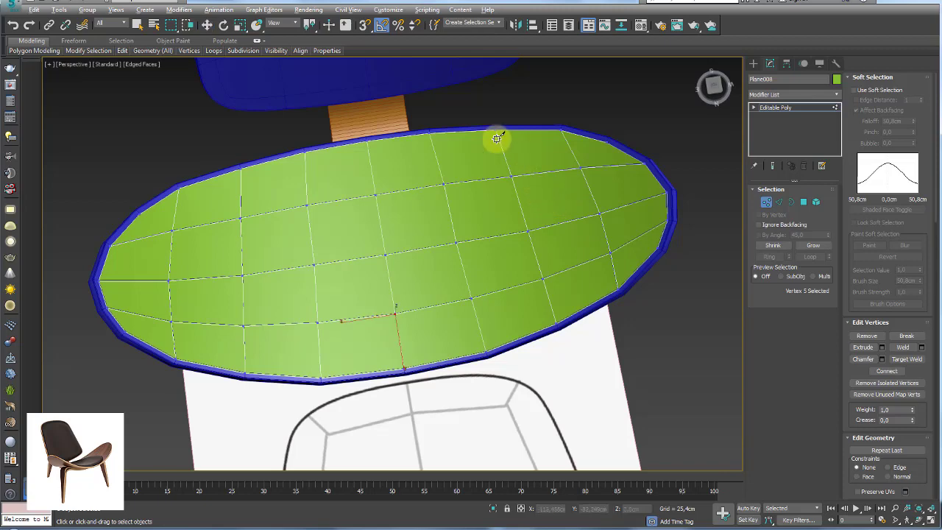
{"action": "scroll", "coordinate": [508, 149], "scroll_direction": "up", "scroll_amount": 2}
{"action": "middle_click_drag", "start_coordinate": [508, 149], "coordinate": [505, 130], "text": "alt"}
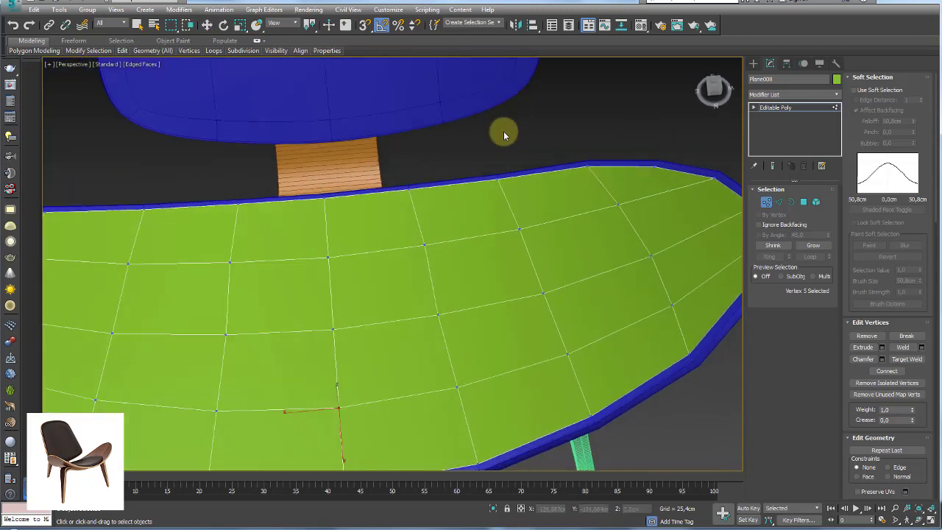
{"action": "left_click", "coordinate": [499, 178]}
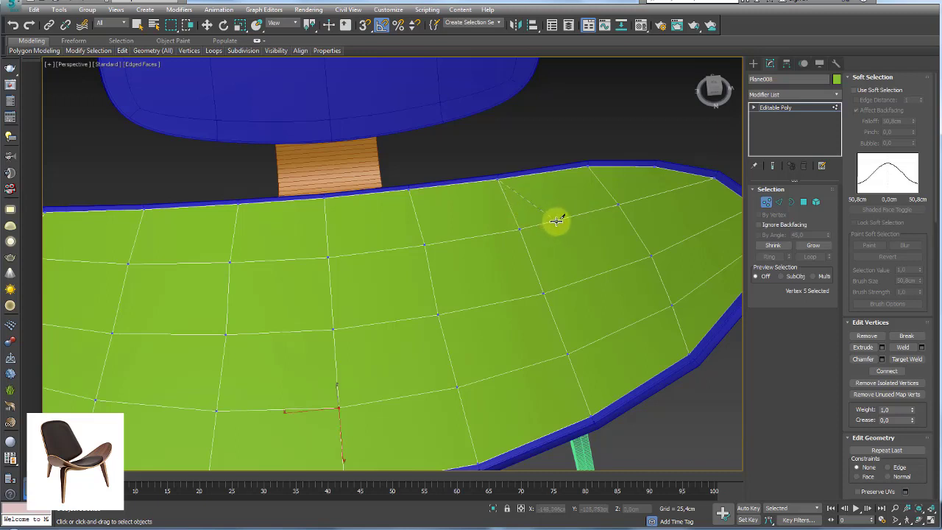
{"action": "left_click", "coordinate": [556, 221]}
{"action": "left_click", "coordinate": [595, 275]}
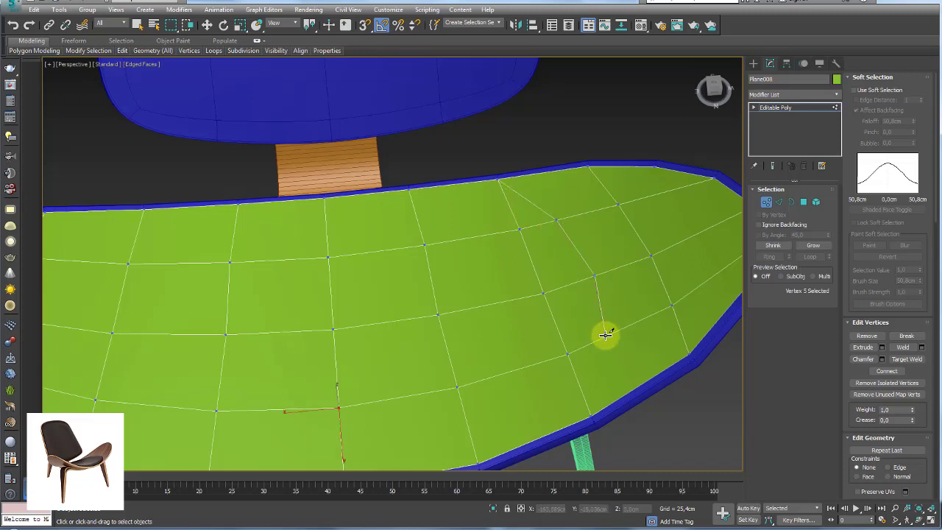
{"action": "left_click", "coordinate": [605, 335]}
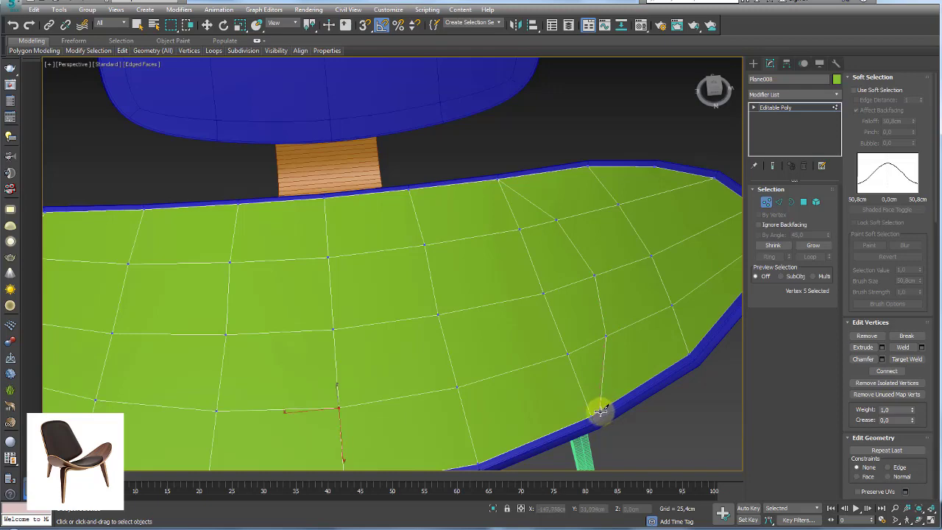
{"action": "right_click", "coordinate": [593, 351]}
{"action": "scroll", "coordinate": [593, 350], "scroll_direction": "down", "scroll_amount": 5}
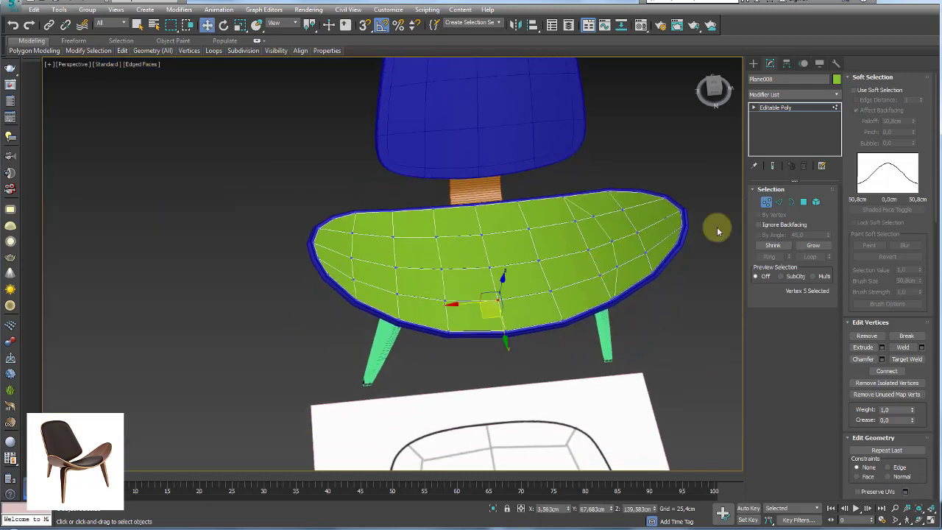
- Switch from Polygon to Vertex mode and bring the seat's cut edge into view
{"action": "left_click", "coordinate": [804, 203]}
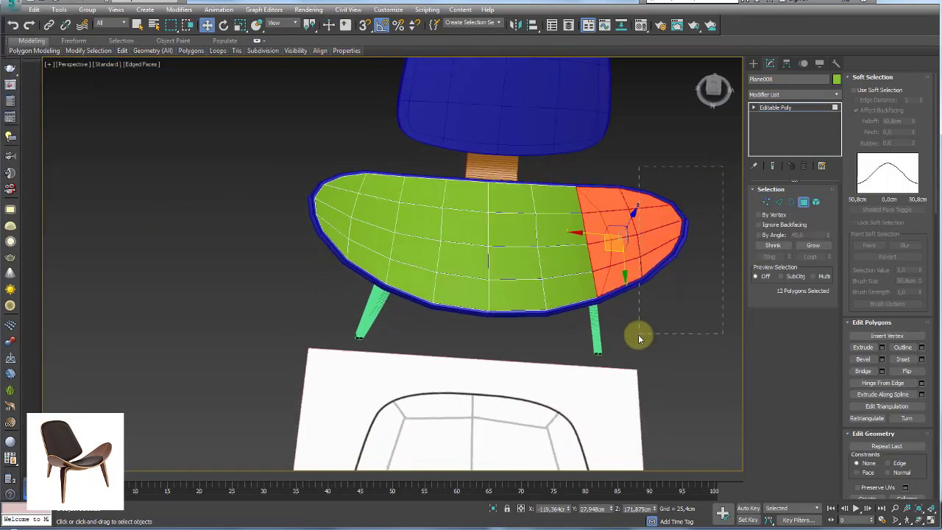
{"action": "scroll", "coordinate": [595, 237], "scroll_direction": "up", "scroll_amount": 3}
{"action": "scroll", "coordinate": [597, 238], "scroll_direction": "up", "scroll_amount": 3}
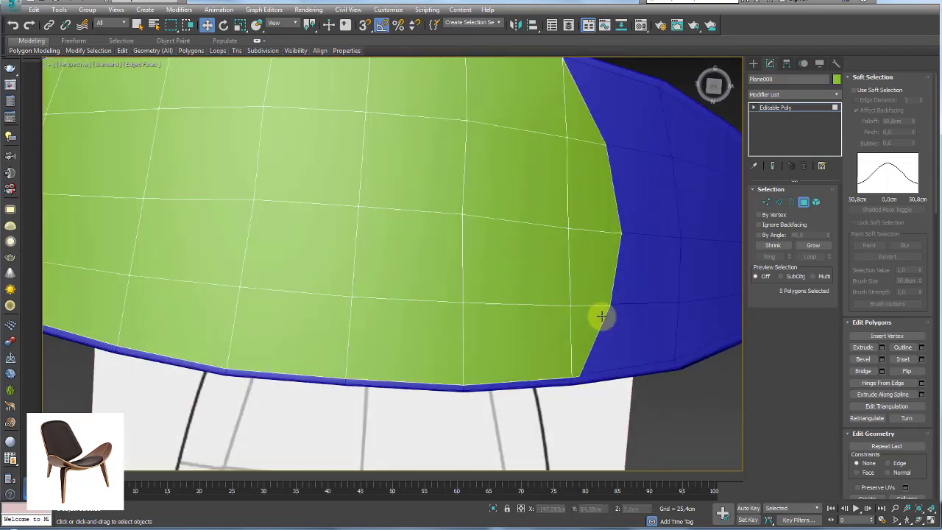
{"action": "mouse_move", "coordinate": [599, 315]}
{"action": "middle_mouse_down"}
{"action": "mouse_move", "coordinate": [573, 284]}
{"action": "mouse_move", "coordinate": [584, 235]}
{"action": "middle_mouse_up"}
{"action": "scroll", "coordinate": [573, 284], "scroll_direction": "down", "scroll_amount": 3}
{"action": "key", "text": "1"}
{"action": "scroll", "coordinate": [584, 236], "scroll_direction": "up", "scroll_amount": 4}
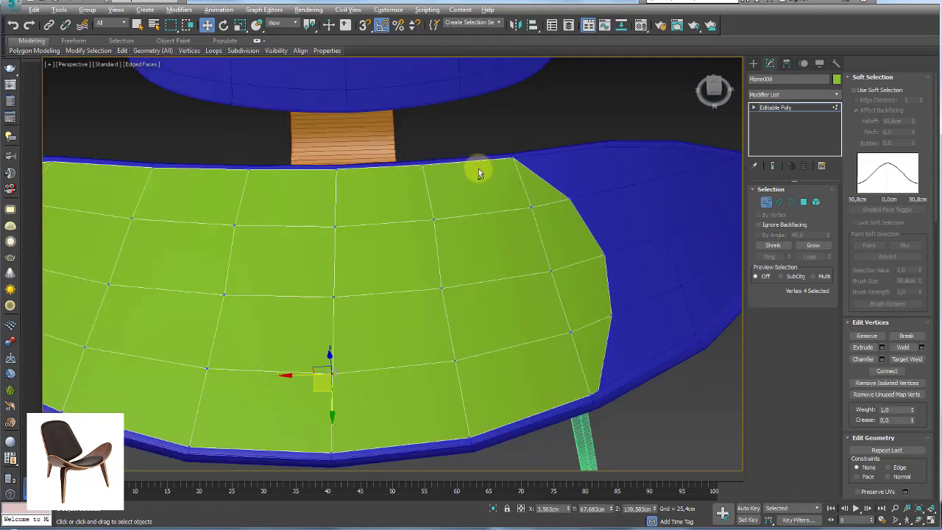
{"action": "mouse_move", "coordinate": [479, 168]}
{"action": "middle_mouse_down", "text": "alt"}
{"action": "mouse_move", "coordinate": [457, 178]}
{"action": "mouse_move", "coordinate": [627, 251]}
{"action": "middle_mouse_up", "text": "alt"}
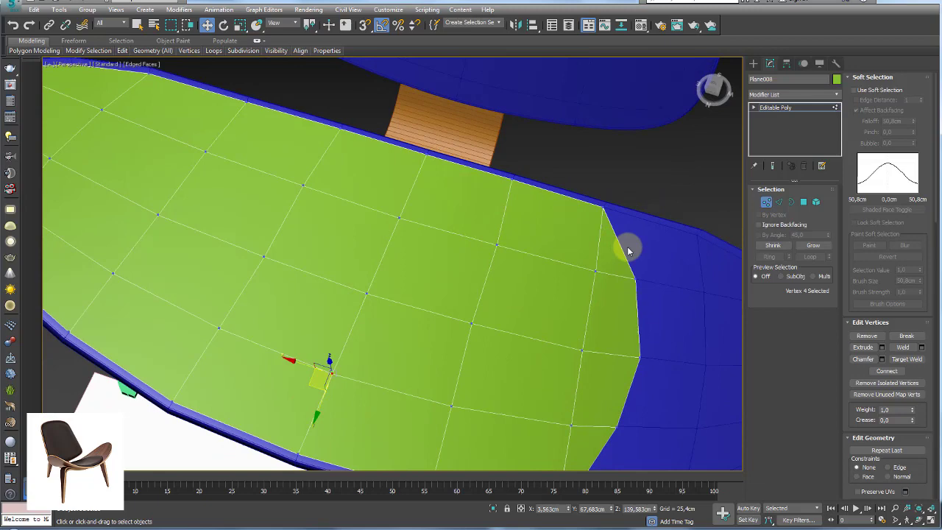
- Select boundary vertices and slide them along the seat to reshape the cut edge
{"action": "left_click", "coordinate": [598, 275]}
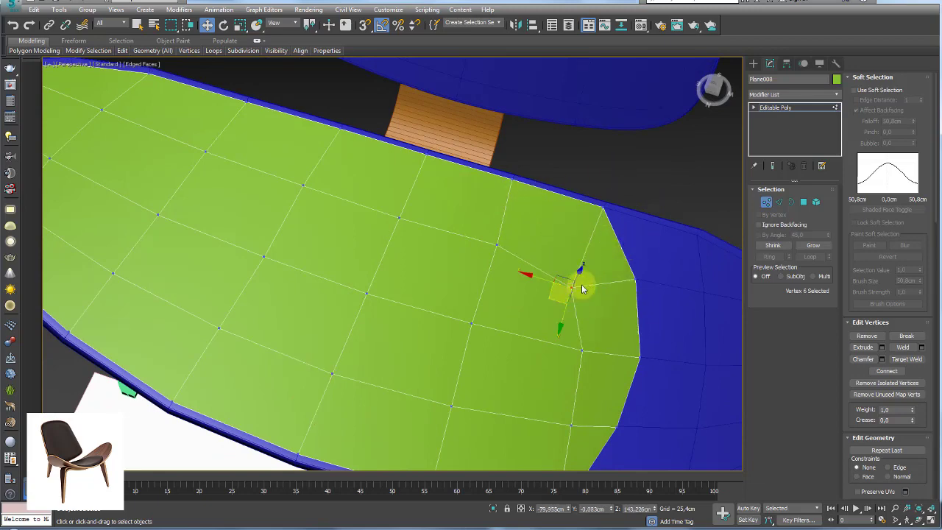
{"action": "middle_click_drag", "start_coordinate": [581, 284], "coordinate": [662, 309], "text": "alt"}
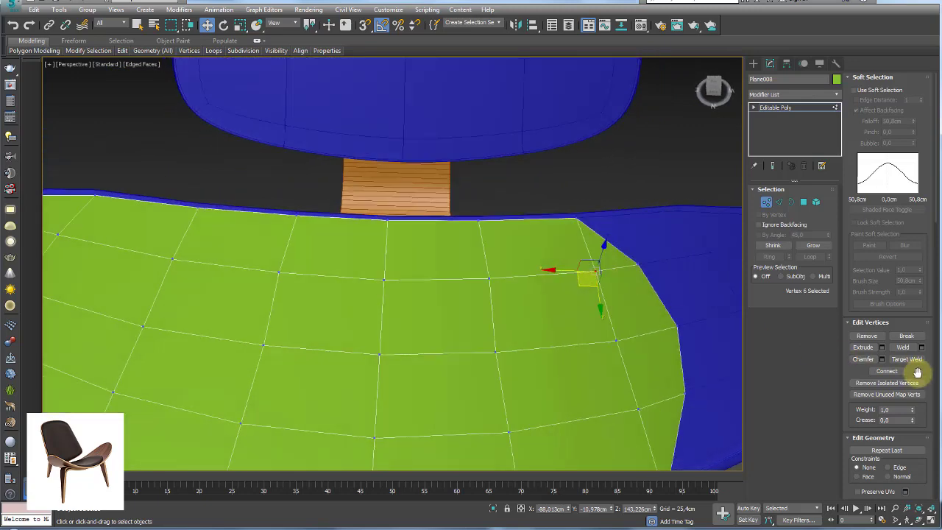
{"action": "left_click_drag", "start_coordinate": [916, 366], "coordinate": [910, 155]}
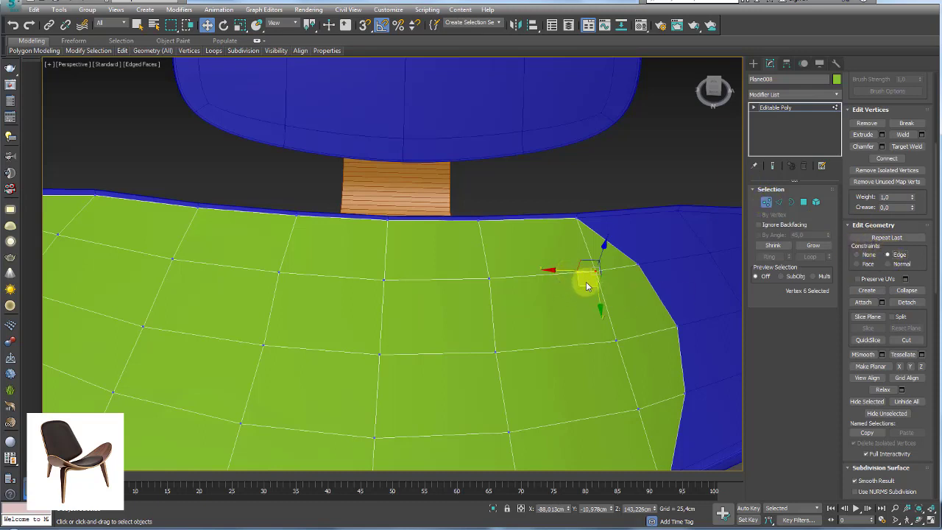
{"action": "left_click_drag", "start_coordinate": [584, 285], "coordinate": [549, 292]}
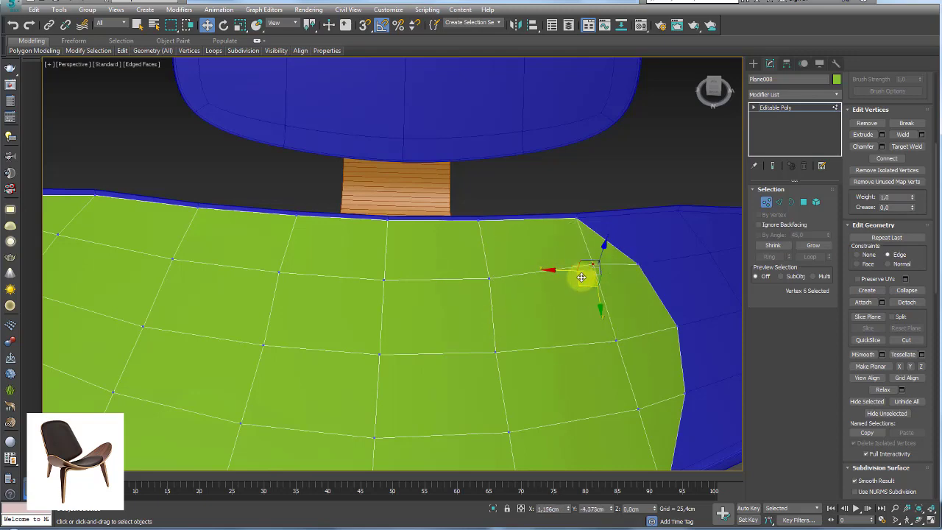
{"action": "left_click_drag", "start_coordinate": [549, 292], "coordinate": [616, 309]}
- Move another vertex left and select a vertex on the lower cut edge
{"action": "middle_click_drag", "start_coordinate": [617, 309], "coordinate": [604, 245], "text": "alt"}
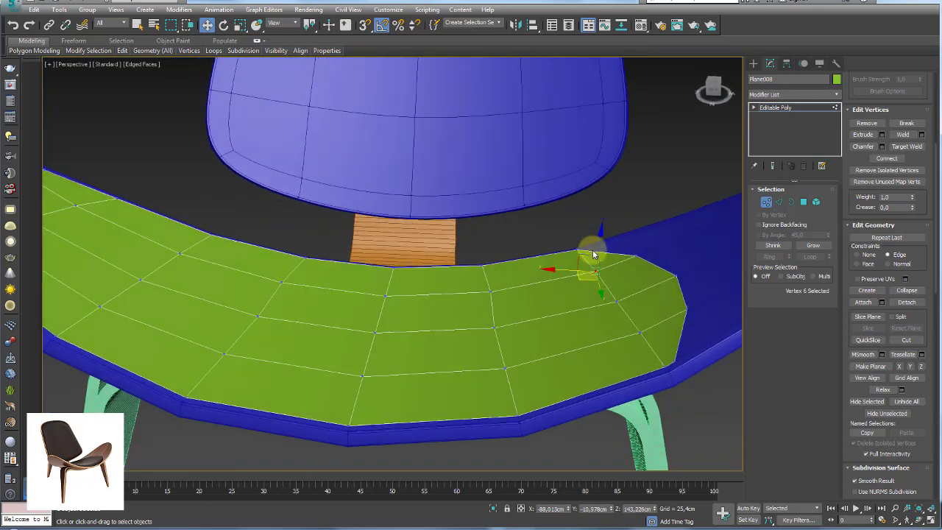
{"action": "left_click_drag", "start_coordinate": [567, 273], "coordinate": [528, 283]}
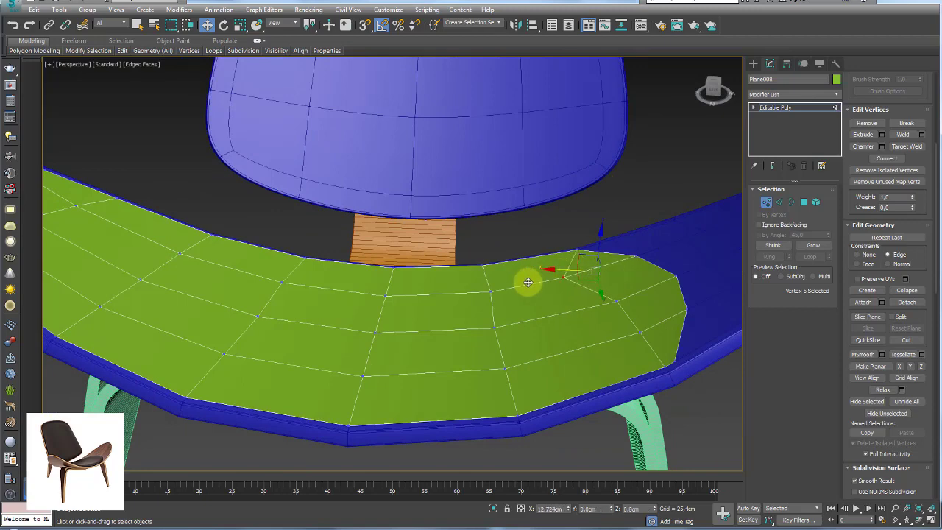
{"action": "middle_click_drag", "start_coordinate": [519, 283], "coordinate": [592, 305], "text": "alt"}
{"action": "scroll", "coordinate": [593, 306], "scroll_direction": "down", "scroll_amount": 3}
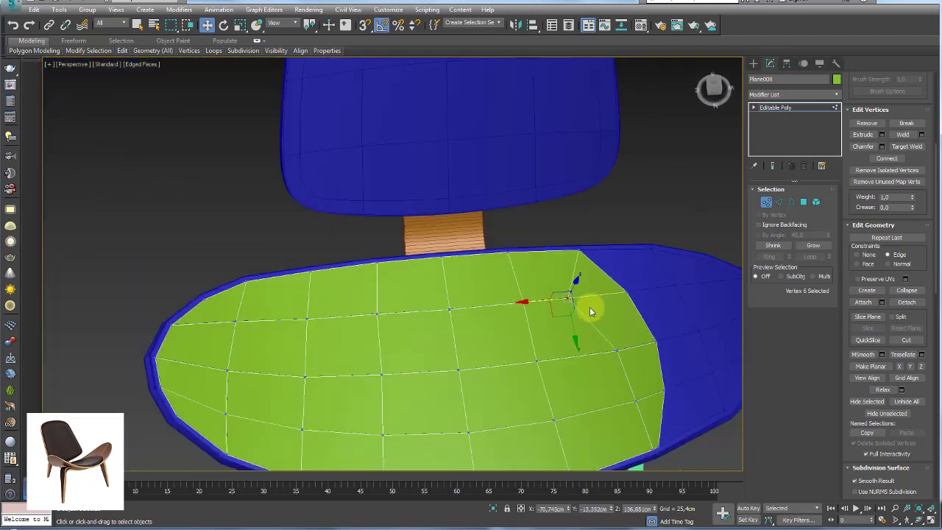
{"action": "left_click", "coordinate": [616, 352]}
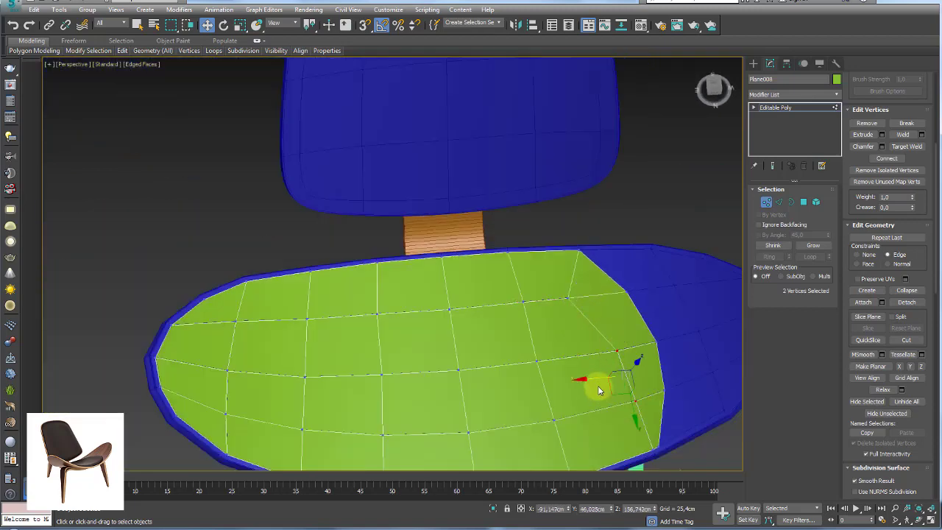
{"action": "mouse_move", "coordinate": [572, 383]}
{"action": "middle_mouse_down", "text": "alt"}
{"action": "mouse_move", "coordinate": [565, 324]}
{"action": "mouse_move", "coordinate": [566, 360]}
{"action": "mouse_move", "coordinate": [519, 265]}
{"action": "middle_mouse_up", "text": "alt"}
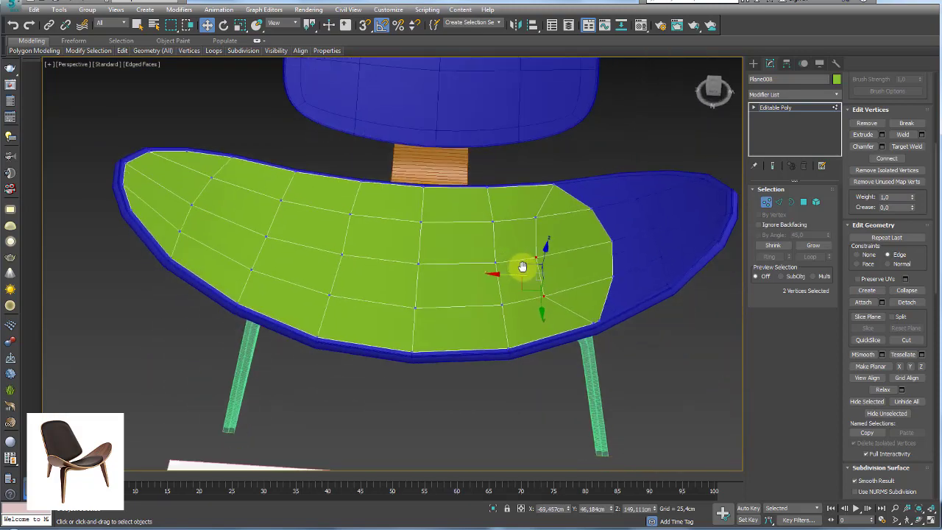
{"action": "left_click", "coordinate": [804, 201]}
- Select the whole green seat cushion as a single 28-polygon element
{"action": "scroll", "coordinate": [410, 218], "scroll_direction": "down", "scroll_amount": 5}
{"action": "left_click_drag", "start_coordinate": [257, 164], "coordinate": [435, 297]}
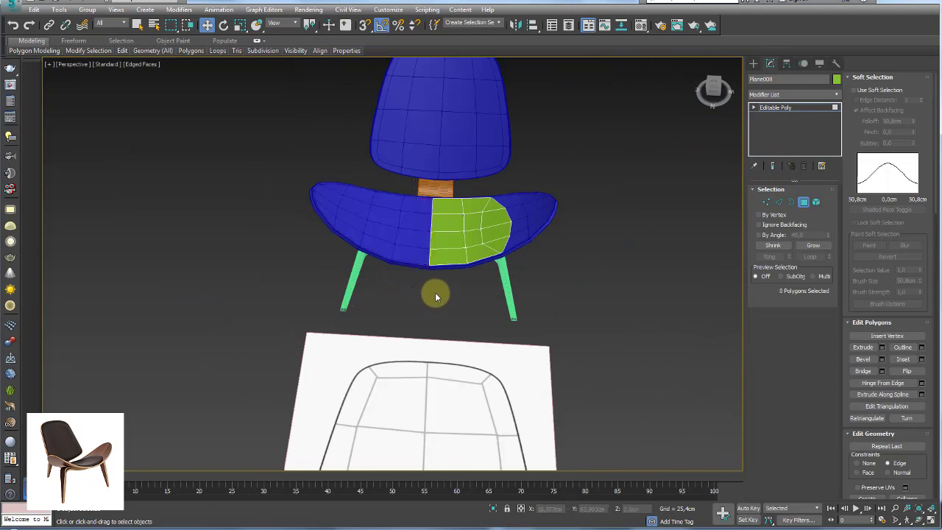
{"action": "scroll", "coordinate": [447, 226], "scroll_direction": "up", "scroll_amount": 2}
{"action": "scroll", "coordinate": [448, 225], "scroll_direction": "up", "scroll_amount": 3}
{"action": "scroll", "coordinate": [540, 213], "scroll_direction": "up", "scroll_amount": 3}
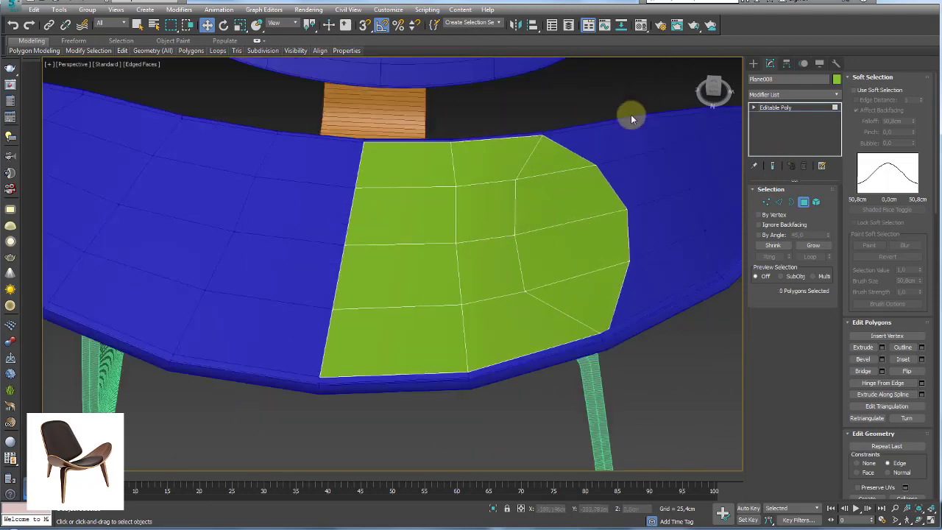
{"action": "left_click", "coordinate": [778, 202]}
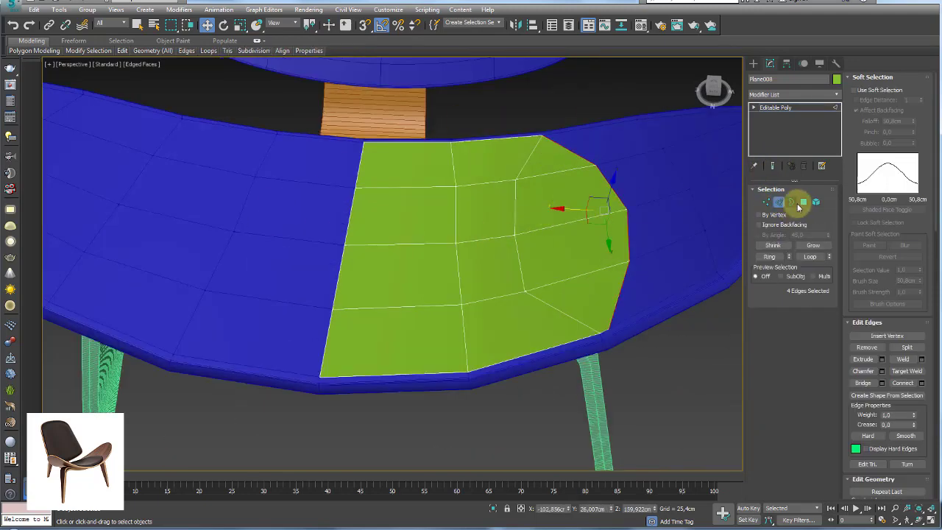
{"action": "left_click", "coordinate": [815, 202]}
{"action": "scroll", "coordinate": [580, 295], "scroll_direction": "down", "scroll_amount": 2}
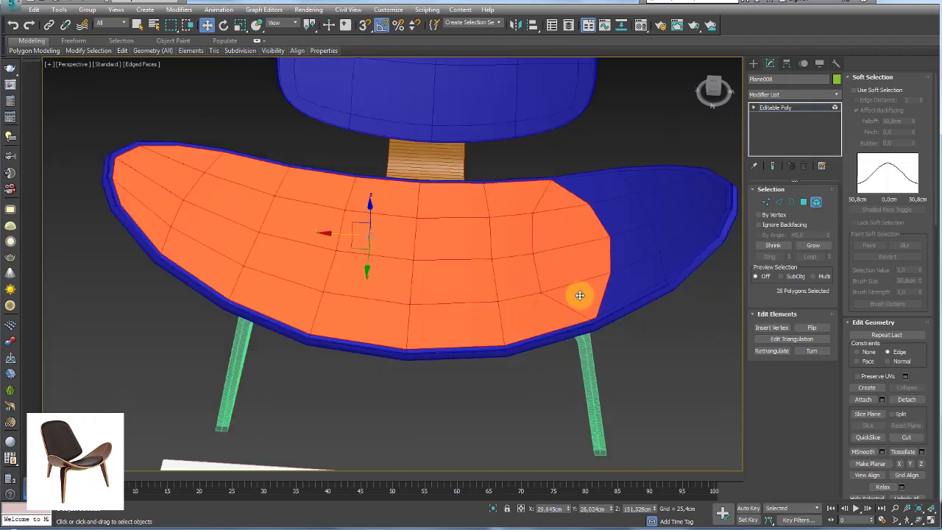
{"action": "middle_click_drag", "start_coordinate": [667, 340], "coordinate": [844, 378], "text": "alt"}
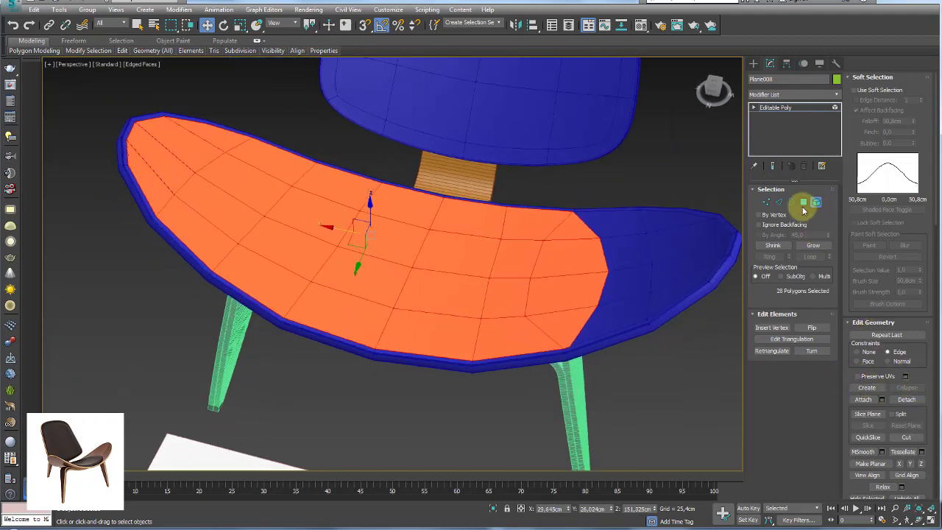
{"action": "left_click", "coordinate": [804, 203]}
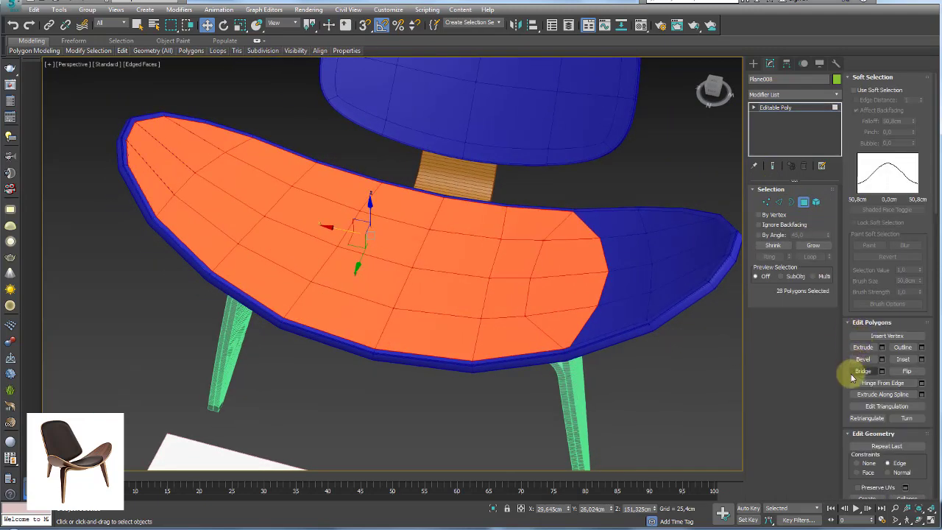
{"action": "left_click", "coordinate": [921, 359]}
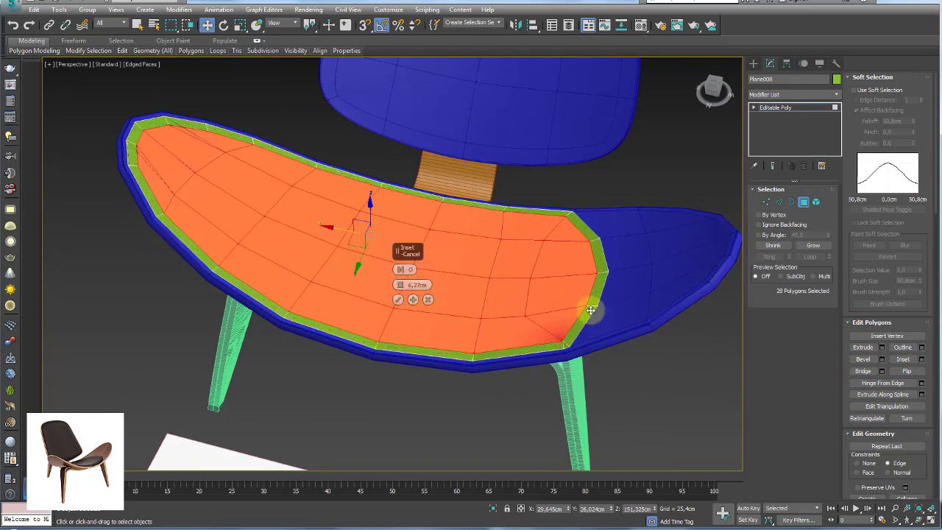
{"action": "mouse_move", "coordinate": [590, 311]}
{"action": "middle_mouse_down", "text": "alt"}
{"action": "mouse_move", "coordinate": [548, 361]}
{"action": "mouse_move", "coordinate": [551, 331]}
{"action": "mouse_move", "coordinate": [576, 320]}
{"action": "middle_mouse_up", "text": "alt"}
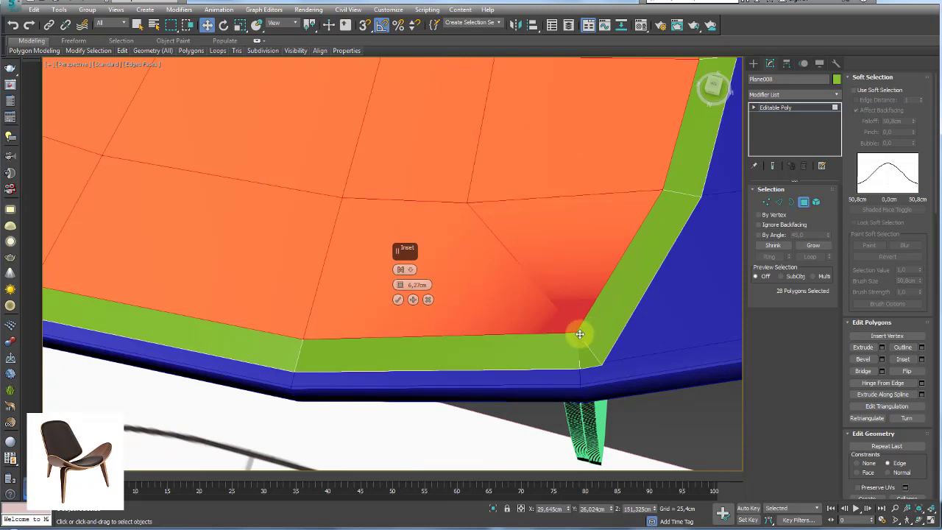
{"action": "left_click", "coordinate": [428, 300]}
{"action": "scroll", "coordinate": [485, 296], "scroll_direction": "down", "scroll_amount": 5}
- Select vertices at the lower end of the cushion's cut edge and nudge one along X
{"action": "middle_click_drag", "start_coordinate": [507, 298], "coordinate": [563, 233], "text": "alt"}
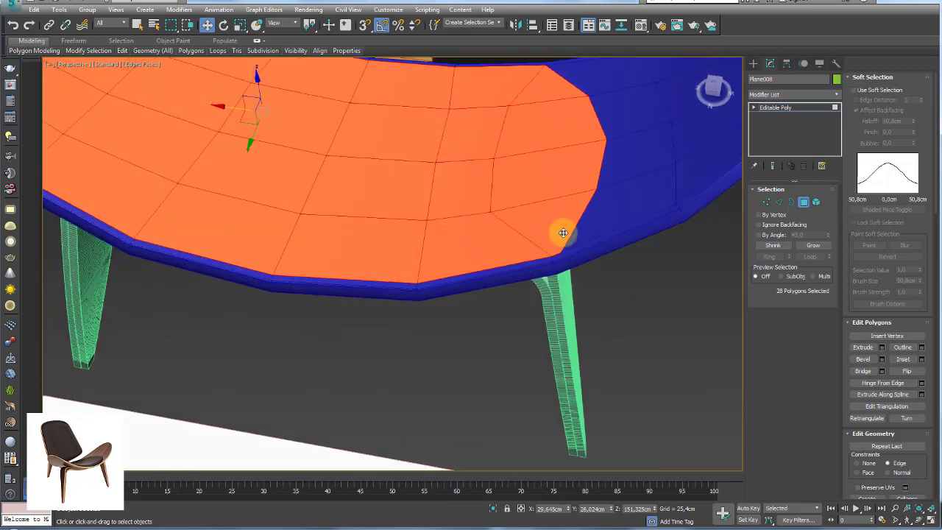
{"action": "key", "text": "z"}
{"action": "left_click", "coordinate": [766, 201]}
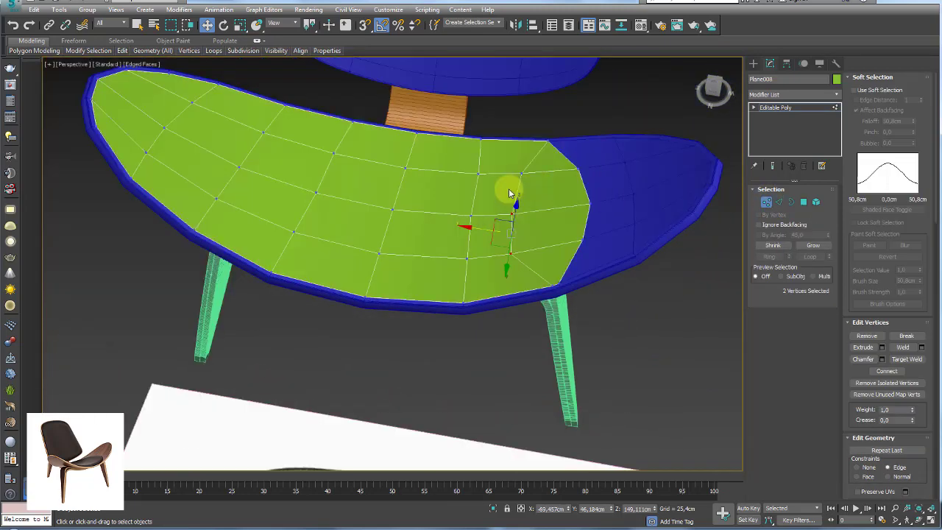
{"action": "mouse_move", "coordinate": [509, 188]}
{"action": "middle_mouse_down", "text": "alt"}
{"action": "mouse_move", "coordinate": [538, 198]}
{"action": "mouse_move", "coordinate": [613, 175]}
{"action": "mouse_move", "coordinate": [666, 187]}
{"action": "middle_mouse_up", "text": "alt"}
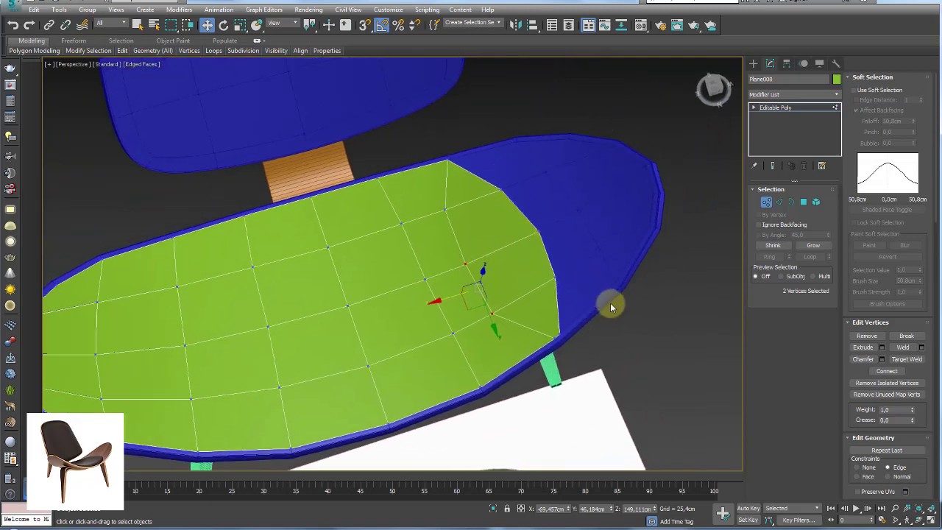
{"action": "middle_click_drag", "start_coordinate": [577, 351], "coordinate": [519, 351], "text": "alt"}
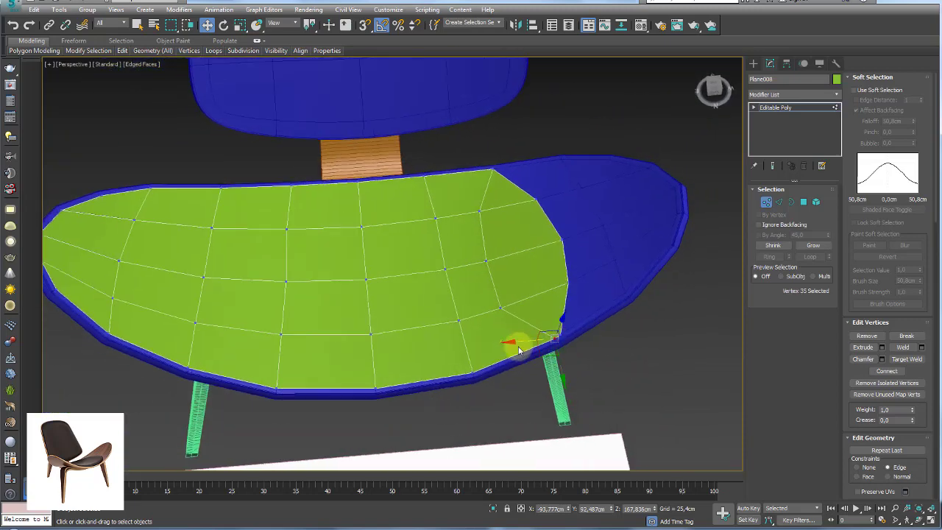
{"action": "left_click_drag", "start_coordinate": [518, 342], "coordinate": [492, 353]}
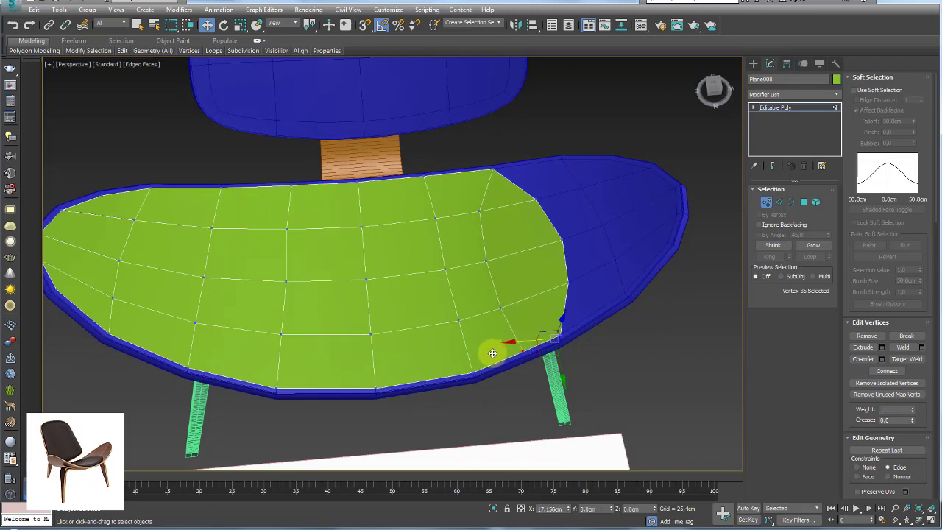
{"action": "scroll", "coordinate": [497, 169], "scroll_direction": "up", "scroll_amount": 4}
- Cut an edge from the seat's top edge to the middle vertex and remove the diagonal edge
{"action": "right_click", "coordinate": [492, 182]}
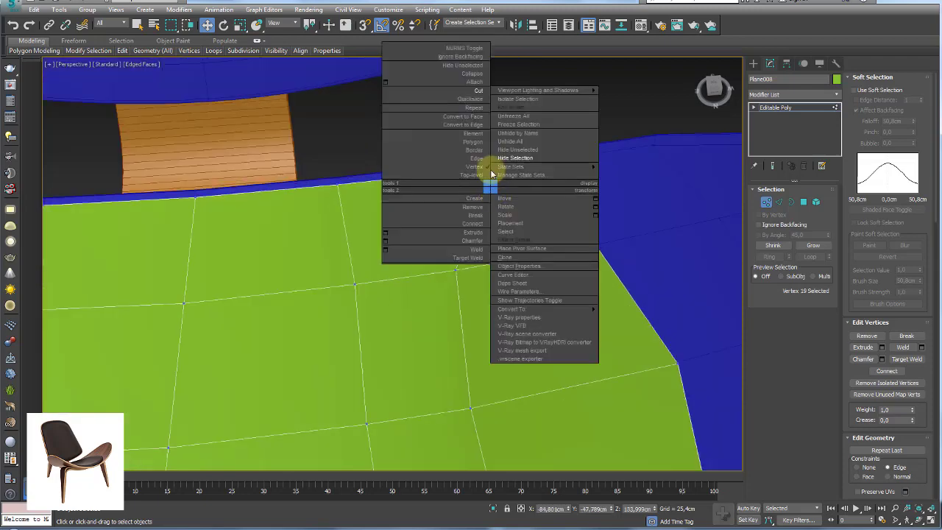
{"action": "left_click", "coordinate": [465, 169]}
{"action": "left_click", "coordinate": [445, 171]}
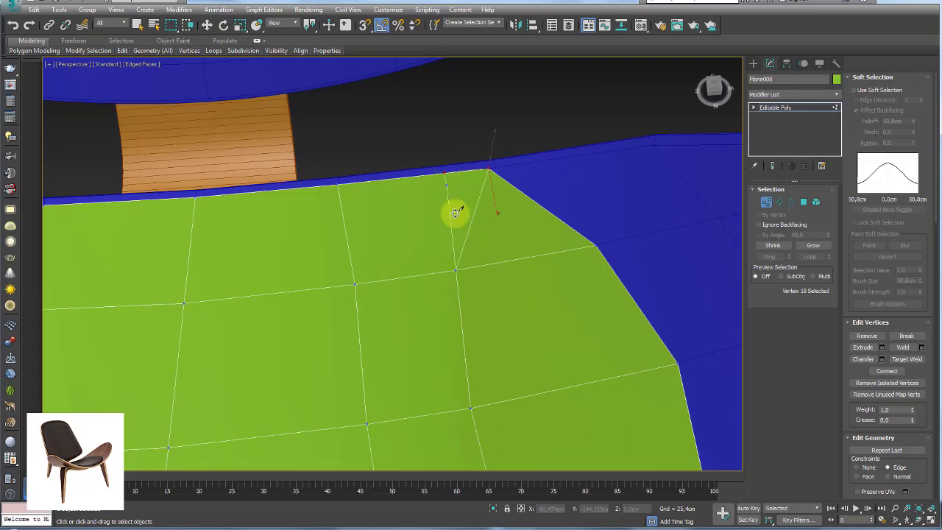
{"action": "left_click", "coordinate": [454, 270]}
{"action": "left_click", "coordinate": [772, 210]}
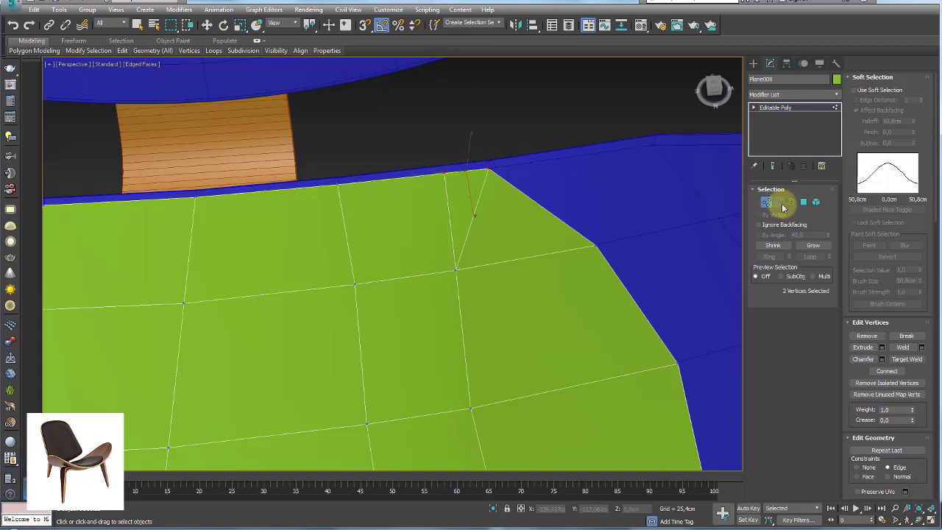
{"action": "left_click", "coordinate": [780, 203]}
{"action": "left_click", "coordinate": [478, 201]}
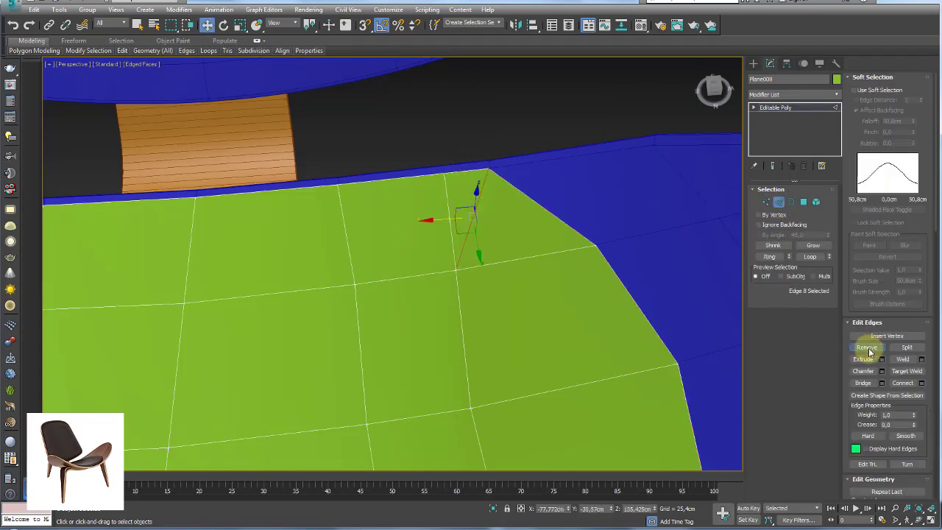
{"action": "left_click", "coordinate": [866, 347]}
- Slide a vertex near the seat's top edge left to even the grid
{"action": "middle_click_drag", "start_coordinate": [552, 225], "coordinate": [662, 213], "text": "alt"}
{"action": "left_click", "coordinate": [766, 201]}
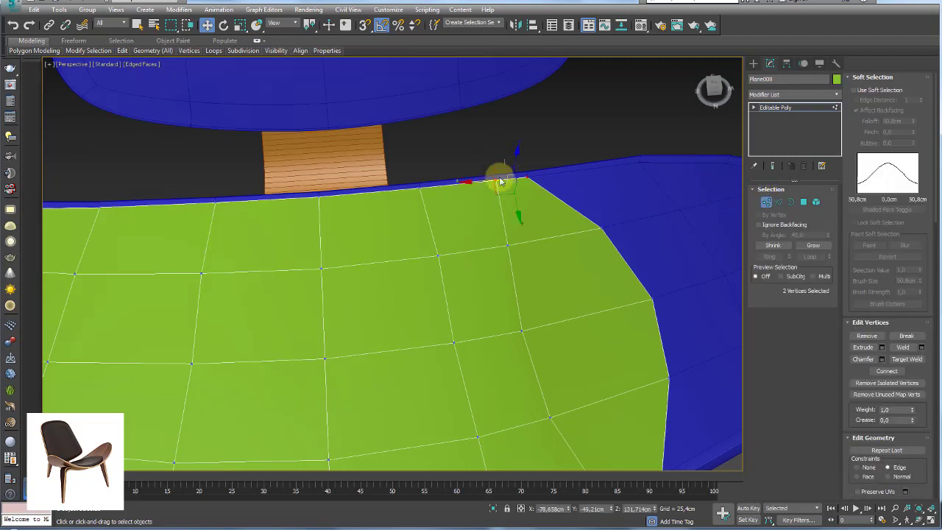
{"action": "left_click", "coordinate": [507, 244]}
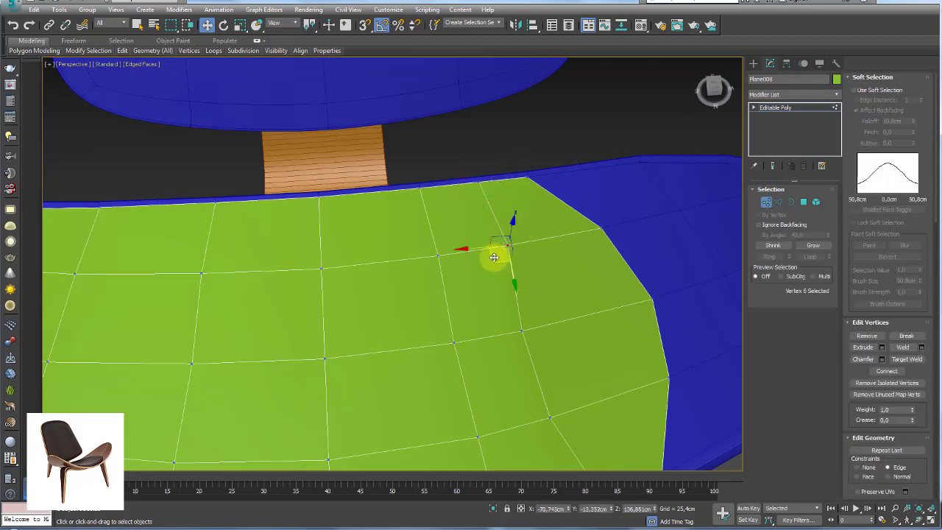
{"action": "left_click_drag", "start_coordinate": [469, 251], "coordinate": [458, 184]}
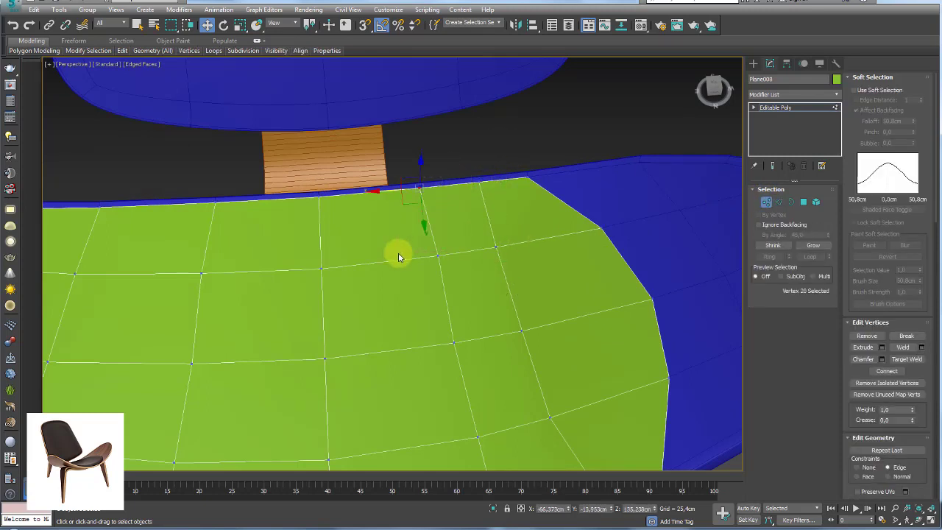
{"action": "scroll", "coordinate": [398, 256], "scroll_direction": "down", "scroll_amount": 5}
{"action": "scroll", "coordinate": [448, 295], "scroll_direction": "down", "scroll_amount": 1}
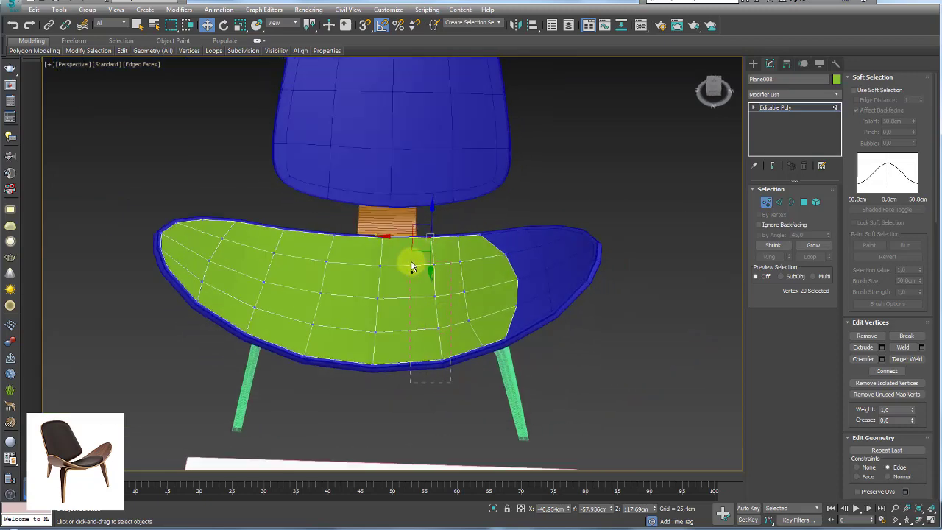
{"action": "left_click_drag", "start_coordinate": [437, 318], "coordinate": [405, 290]}
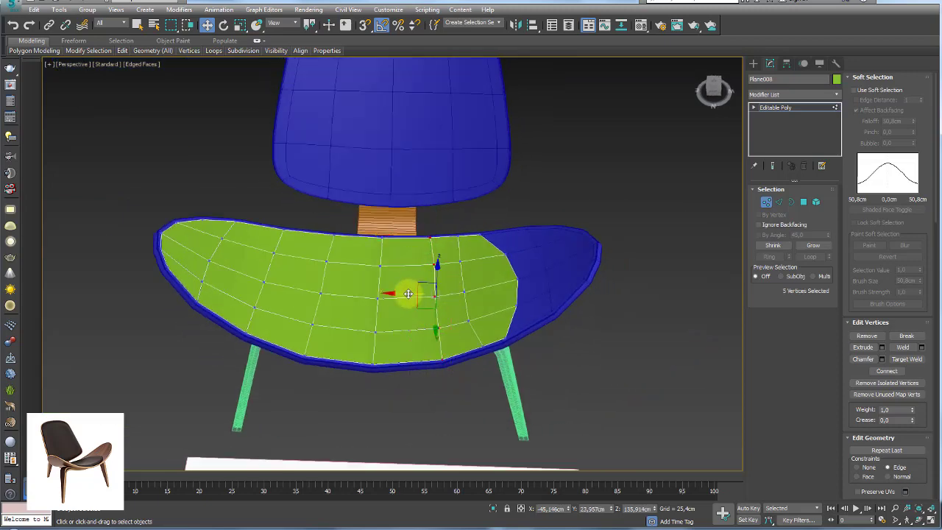
{"action": "left_click", "coordinate": [417, 237]}
{"action": "left_click", "coordinate": [468, 253]}
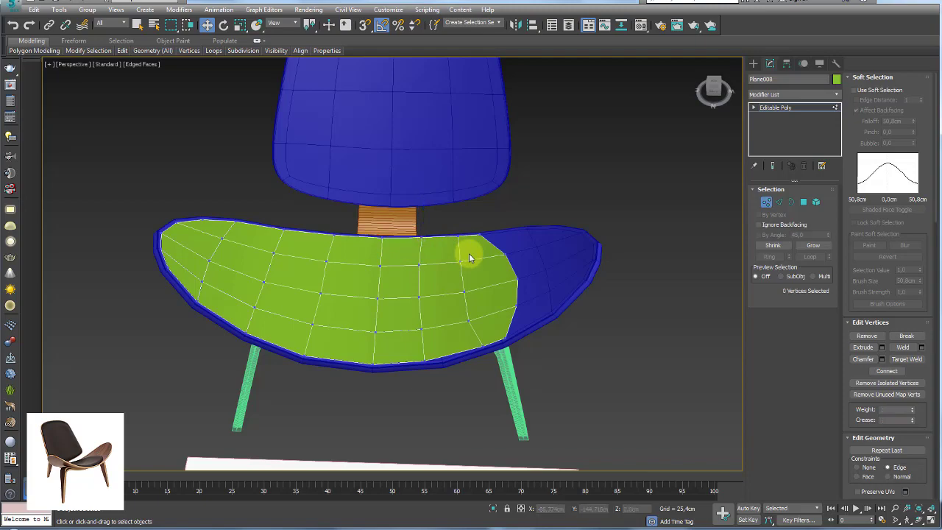
- Orbit around the chair to review the evened seat grid from above and front
{"action": "scroll", "coordinate": [469, 253], "scroll_direction": "up", "scroll_amount": 3}
{"action": "middle_click_drag", "start_coordinate": [520, 316], "coordinate": [595, 242], "text": "alt"}
{"action": "scroll", "coordinate": [595, 247], "scroll_direction": "down", "scroll_amount": 5}
{"action": "middle_click_drag", "start_coordinate": [623, 286], "coordinate": [592, 182], "text": "alt"}
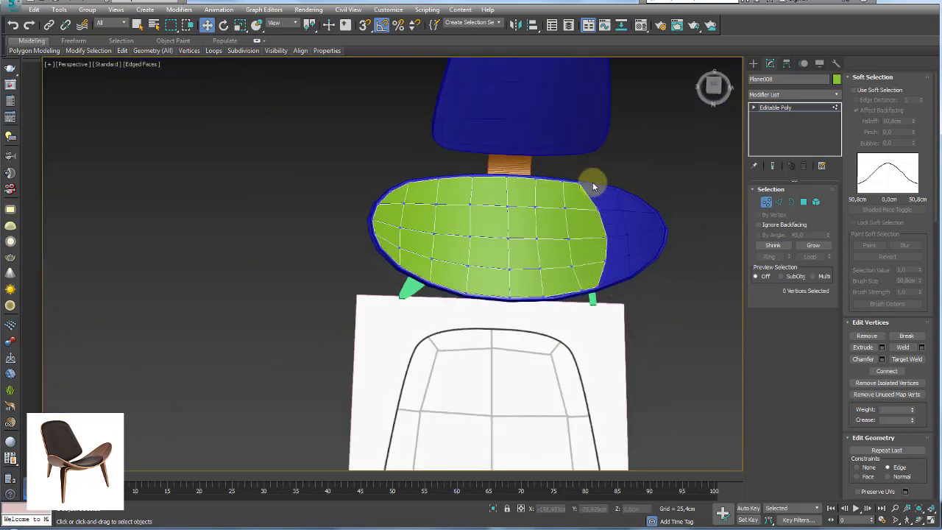
{"action": "scroll", "coordinate": [578, 269], "scroll_direction": "up", "scroll_amount": 4}
{"action": "mouse_move", "coordinate": [577, 269]}
{"action": "middle_mouse_down", "text": "alt"}
{"action": "mouse_move", "coordinate": [576, 216]}
{"action": "mouse_move", "coordinate": [587, 210]}
{"action": "mouse_move", "coordinate": [603, 228]}
{"action": "mouse_move", "coordinate": [567, 319]}
{"action": "middle_mouse_up", "text": "alt"}
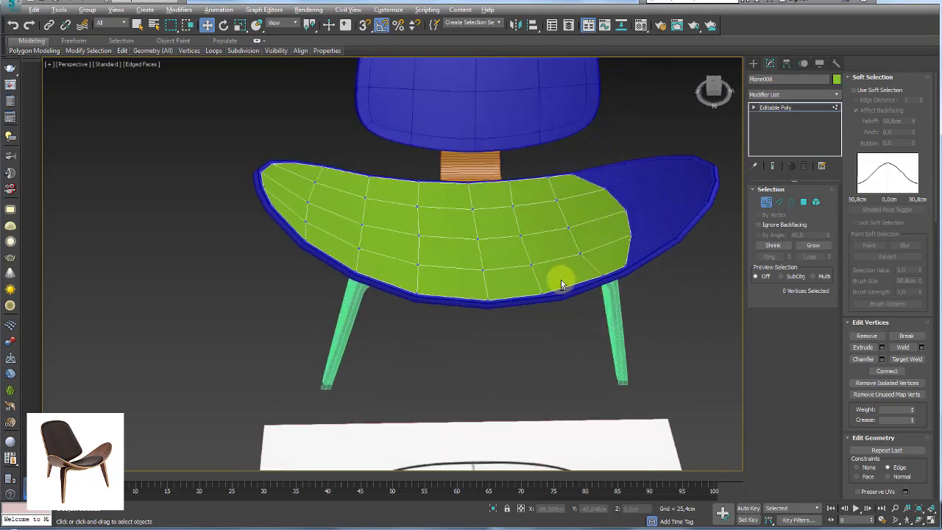
{"action": "middle_click_drag", "start_coordinate": [561, 278], "coordinate": [581, 265], "text": "alt"}
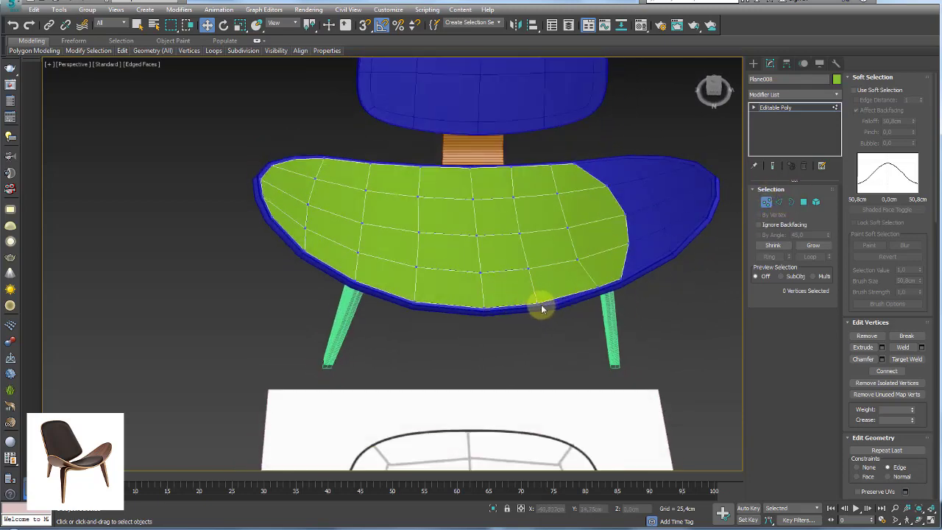
- Inset the cushion's seat faces and delete the resulting outer border ring
{"action": "left_click", "coordinate": [777, 108]}
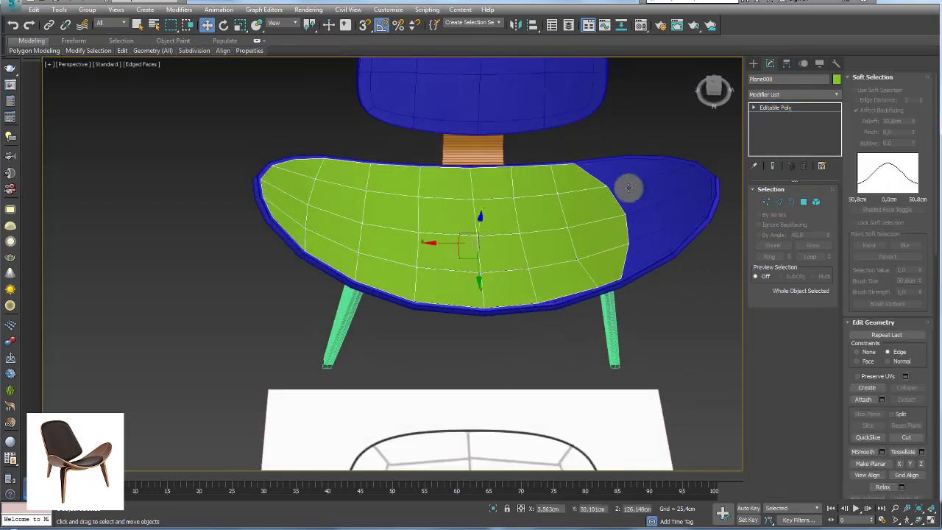
{"action": "left_click", "coordinate": [803, 203]}
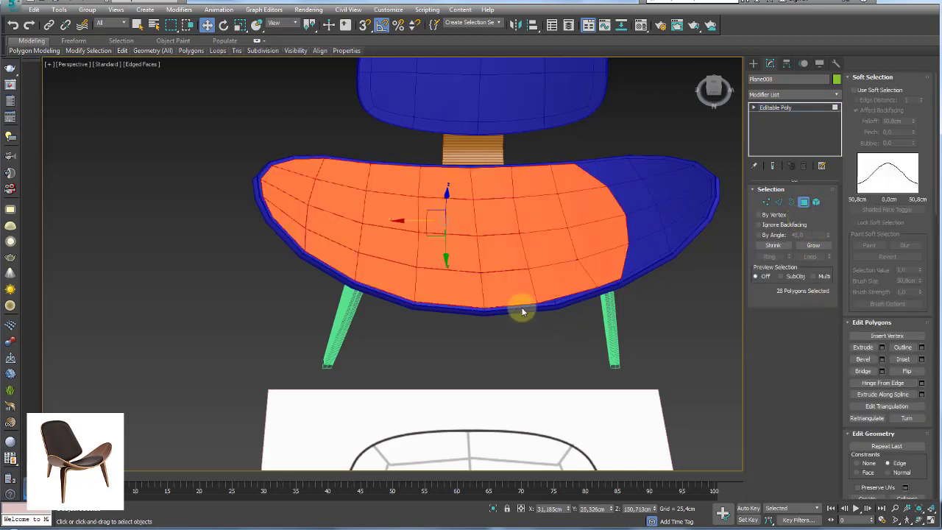
{"action": "left_click", "coordinate": [921, 359]}
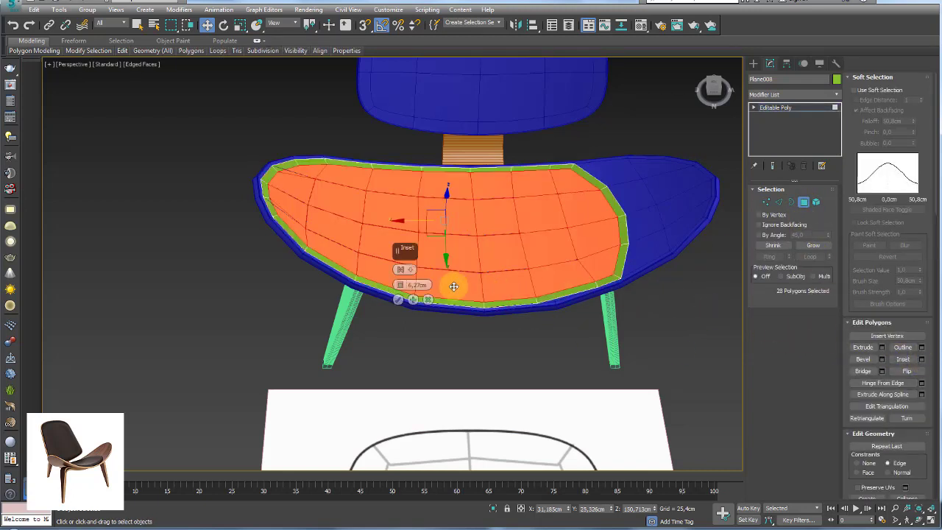
{"action": "left_click", "coordinate": [398, 299]}
{"action": "key", "text": "ctrl+i"}
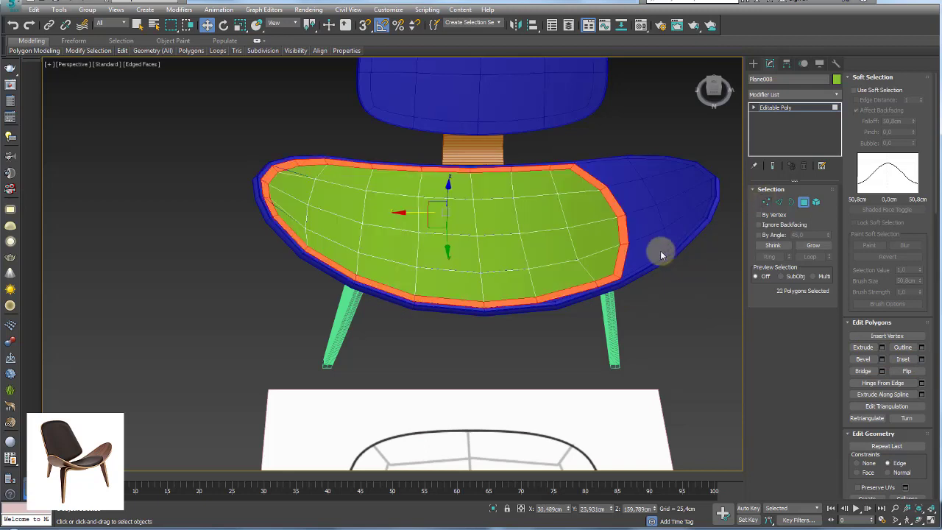
{"action": "key", "text": "Delete"}
- Select the remaining inner seat polygons, try a thinner inset, then cancel it
{"action": "left_click", "coordinate": [815, 202]}
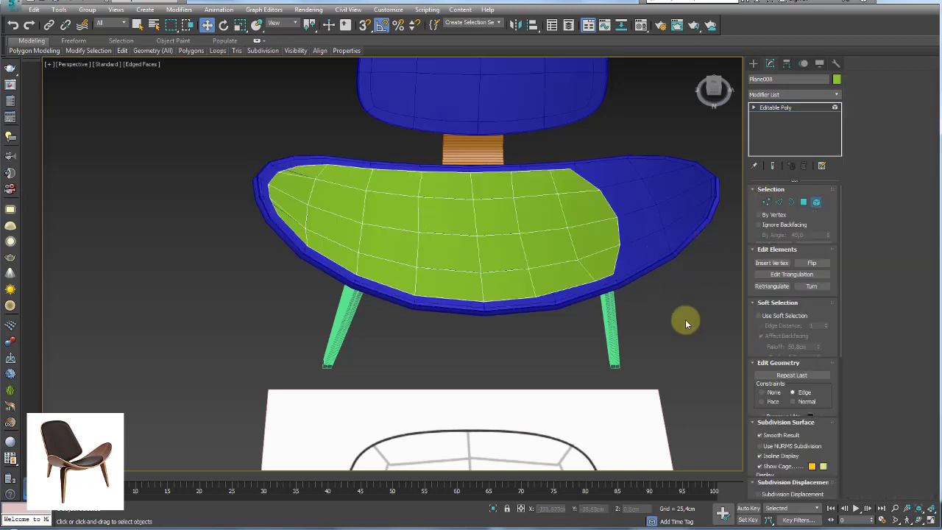
{"action": "key", "text": "ctrl+a"}
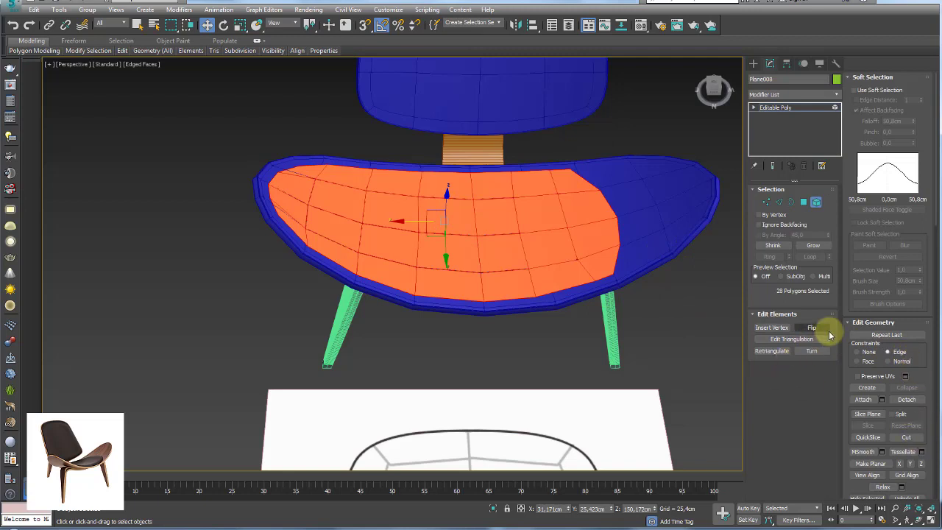
{"action": "left_click", "coordinate": [804, 201]}
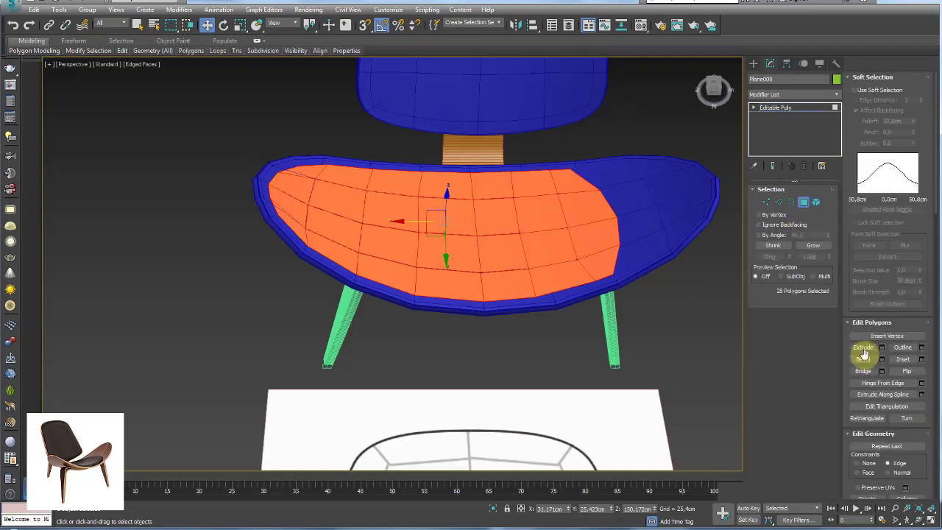
{"action": "left_click", "coordinate": [921, 358]}
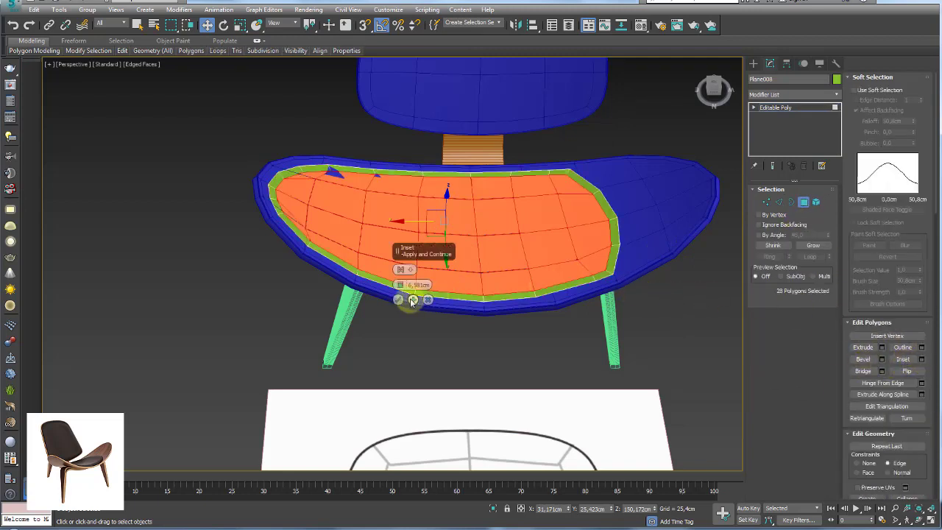
{"action": "left_click_drag", "start_coordinate": [403, 290], "coordinate": [400, 286]}
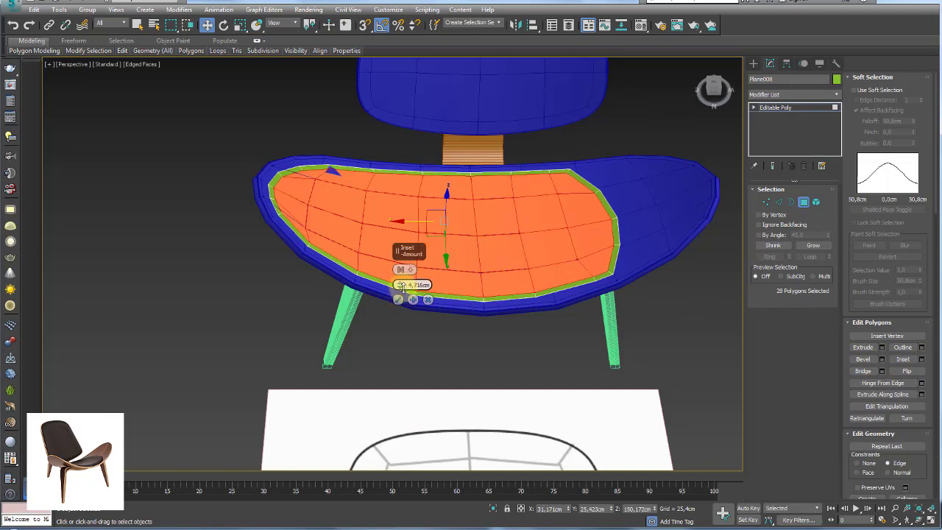
{"action": "scroll", "coordinate": [479, 281], "scroll_direction": "up", "scroll_amount": 2}
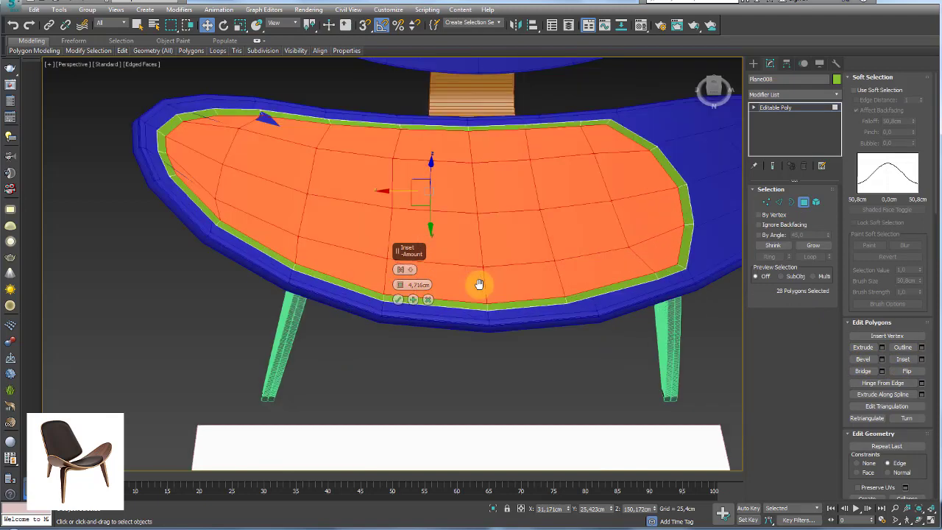
{"action": "scroll", "coordinate": [684, 231], "scroll_direction": "up", "scroll_amount": 3}
{"action": "scroll", "coordinate": [562, 253], "scroll_direction": "down", "scroll_amount": 1}
{"action": "scroll", "coordinate": [562, 253], "scroll_direction": "down", "scroll_amount": 4}
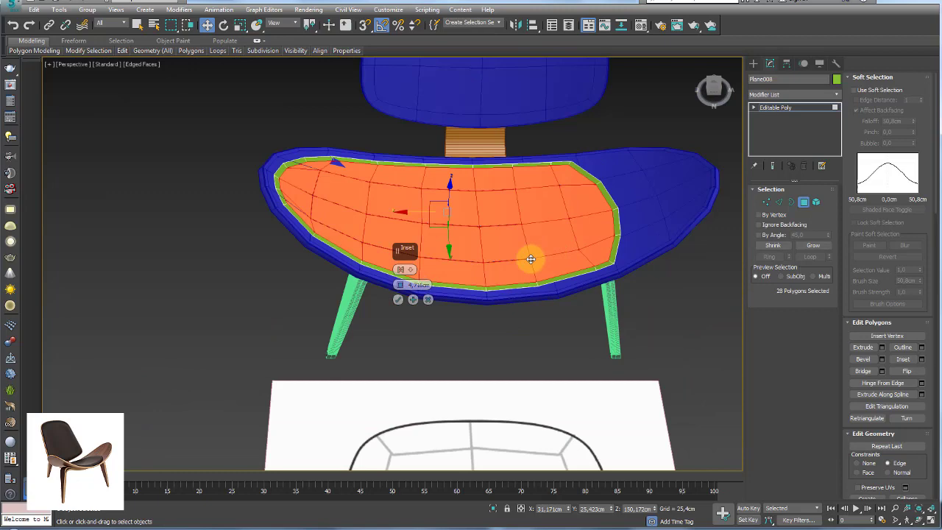
{"action": "left_click", "coordinate": [424, 300]}
- Look under the seat and compare it with the chair reference photo
{"action": "scroll", "coordinate": [586, 298], "scroll_direction": "up", "scroll_amount": 3}
{"action": "mouse_move", "coordinate": [613, 298]}
{"action": "middle_mouse_down", "text": "alt"}
{"action": "mouse_move", "coordinate": [592, 270]}
{"action": "mouse_move", "coordinate": [485, 444]}
{"action": "middle_mouse_up", "text": "alt"}
{"action": "mouse_move", "coordinate": [445, 523]}
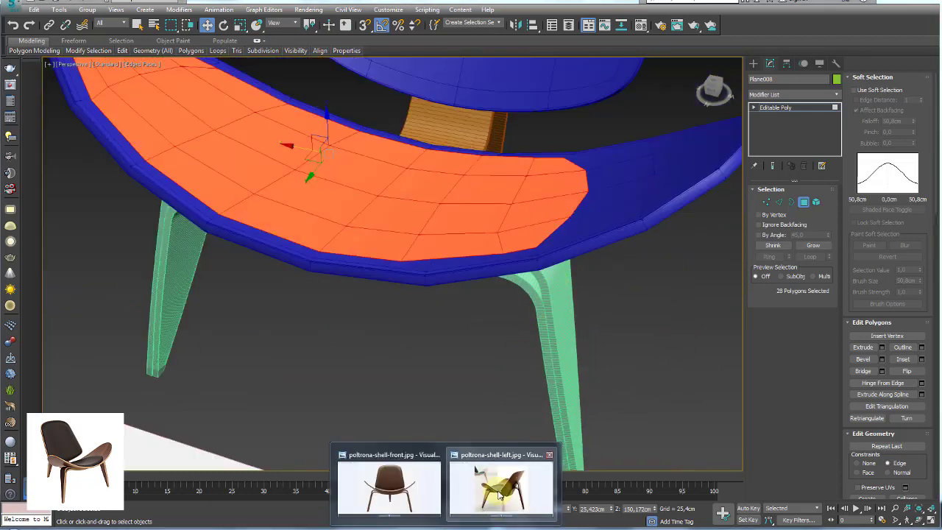
{"action": "left_click", "coordinate": [501, 491]}
{"action": "scroll", "coordinate": [445, 263], "scroll_direction": "up", "scroll_amount": 3}
{"action": "scroll", "coordinate": [445, 263], "scroll_direction": "up", "scroll_amount": 1}
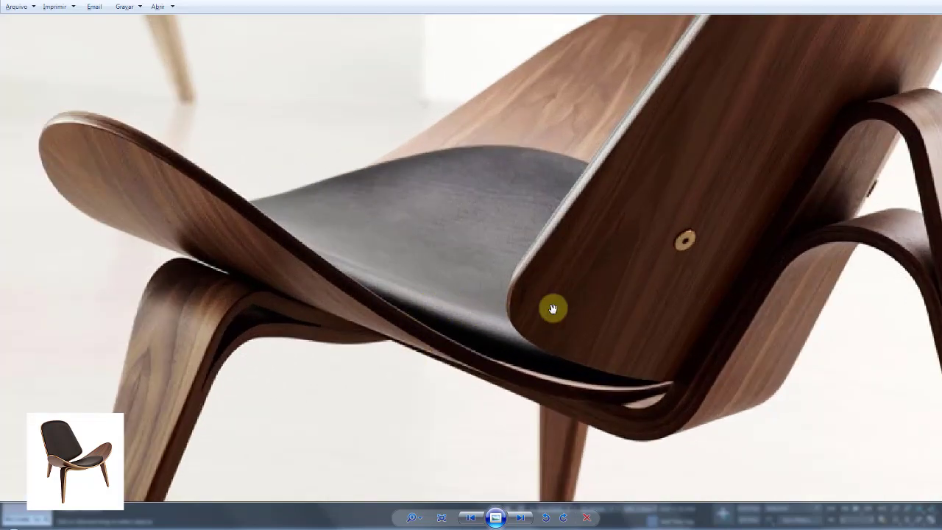
{"action": "key", "text": "alt+Tab"}
- Stack Local Normal bevels on the 28 seat faces, ending at 0,224cm height and -4,716cm outline
{"action": "left_click", "coordinate": [881, 359]}
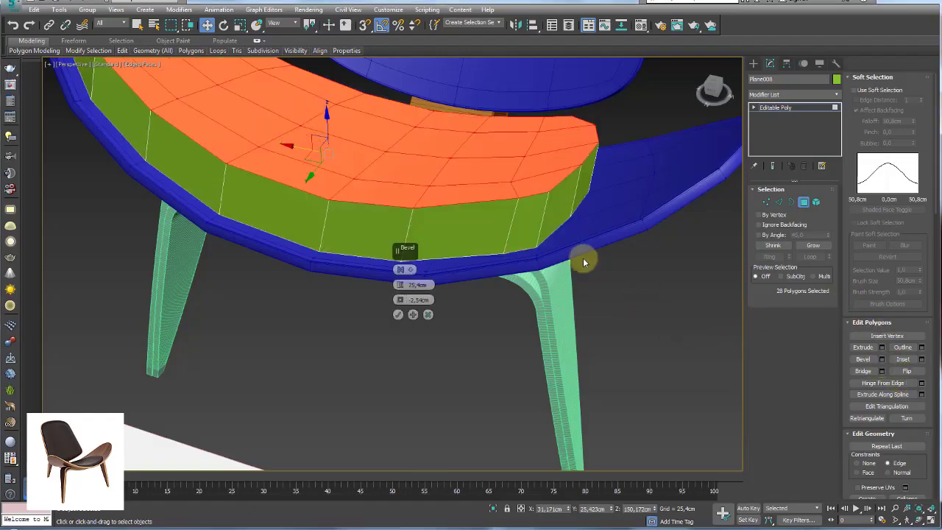
{"action": "mouse_move", "coordinate": [584, 258]}
{"action": "middle_mouse_down", "text": "alt"}
{"action": "mouse_move", "coordinate": [564, 307]}
{"action": "mouse_move", "coordinate": [375, 283]}
{"action": "middle_mouse_up", "text": "alt"}
{"action": "left_click", "coordinate": [411, 270]}
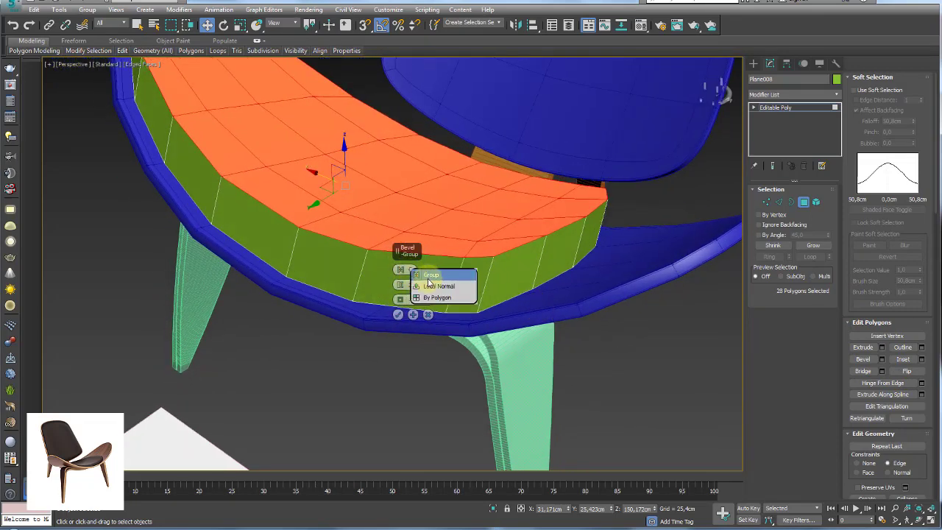
{"action": "left_click", "coordinate": [440, 288]}
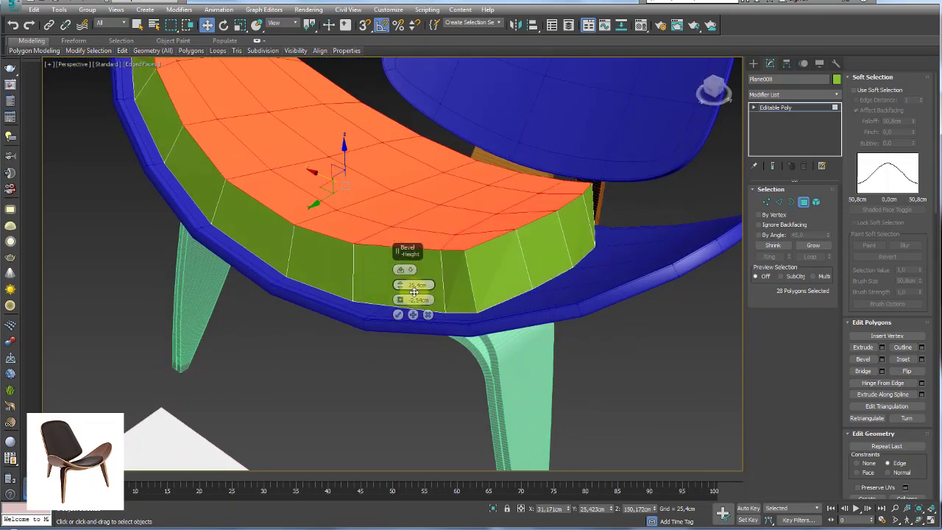
{"action": "left_click_drag", "start_coordinate": [401, 307], "coordinate": [399, 287]}
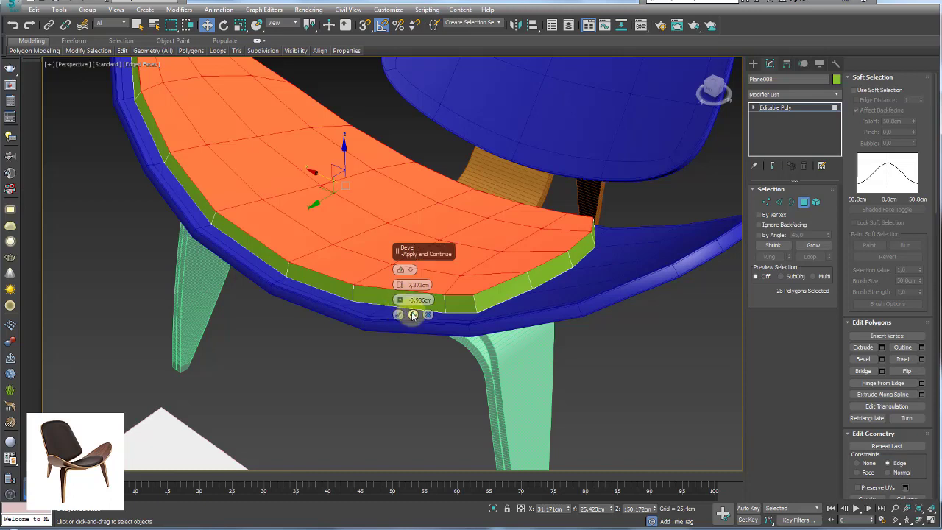
{"action": "left_click", "coordinate": [413, 314]}
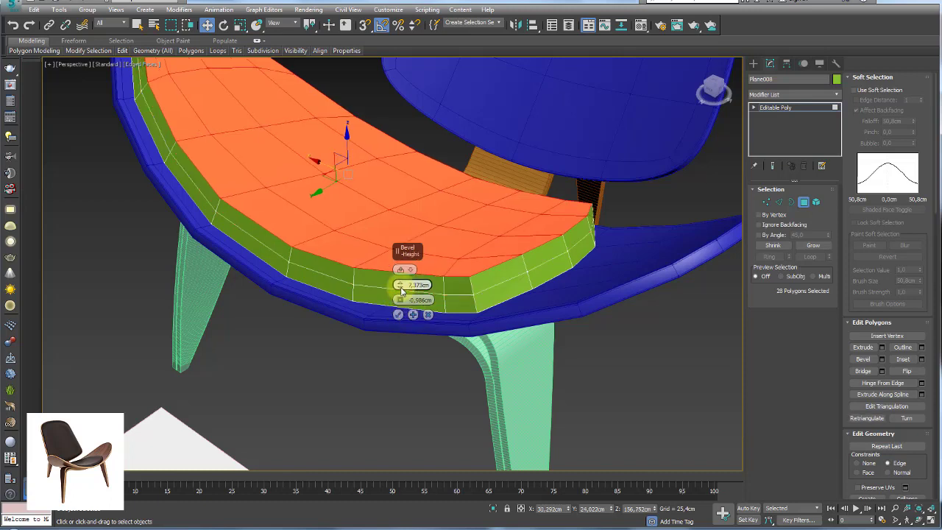
{"action": "mouse_move", "coordinate": [399, 285]}
{"action": "left_mouse_down"}
{"action": "mouse_move", "coordinate": [400, 303]}
{"action": "mouse_move", "coordinate": [401, 288]}
{"action": "left_mouse_up"}
{"action": "left_click", "coordinate": [413, 315]}
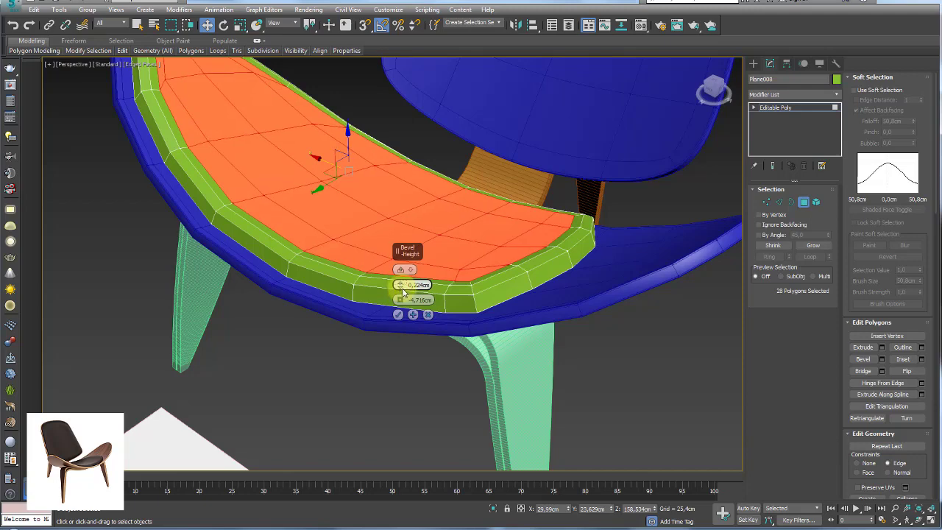
{"action": "left_click", "coordinate": [398, 315]}
{"action": "mouse_move", "coordinate": [479, 270]}
{"action": "middle_mouse_down"}
{"action": "mouse_move", "coordinate": [605, 316]}
{"action": "mouse_move", "coordinate": [515, 262]}
{"action": "middle_mouse_up"}
- Select the vertical edge loop running down the cushion's centre
{"action": "left_click_drag", "start_coordinate": [464, 388], "coordinate": [463, 387], "text": "alt"}
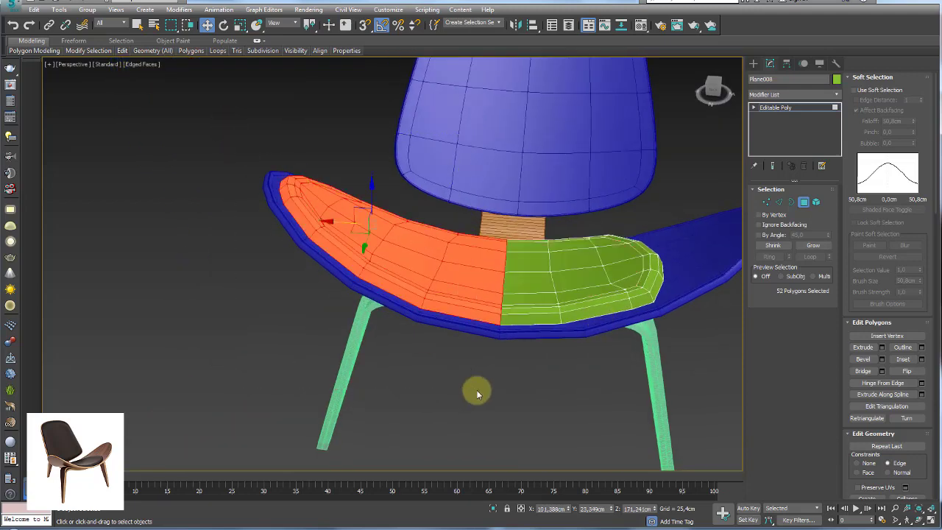
{"action": "left_click", "coordinate": [782, 204]}
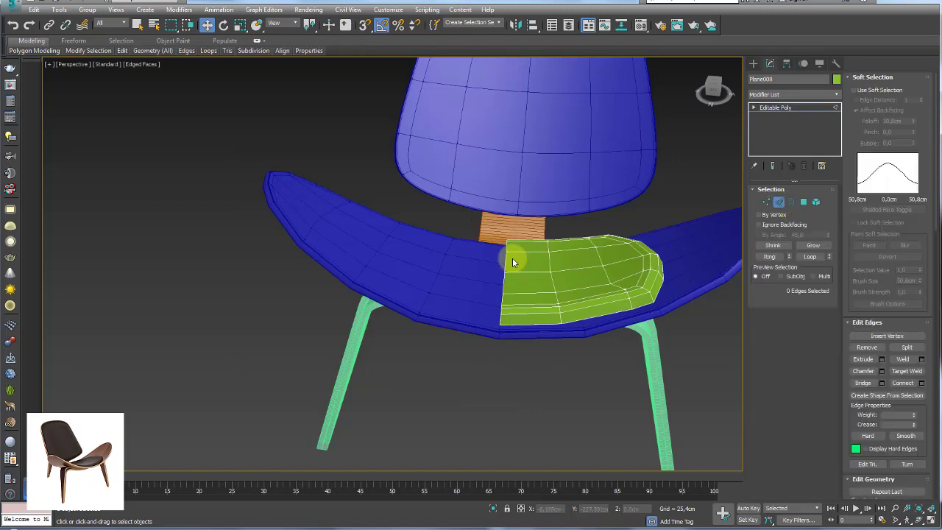
{"action": "double_click", "coordinate": [505, 266]}
{"action": "mouse_move", "coordinate": [505, 266]}
{"action": "middle_mouse_down", "text": "alt"}
{"action": "mouse_move", "coordinate": [518, 310]}
{"action": "mouse_move", "coordinate": [515, 299]}
{"action": "middle_mouse_up", "text": "alt"}
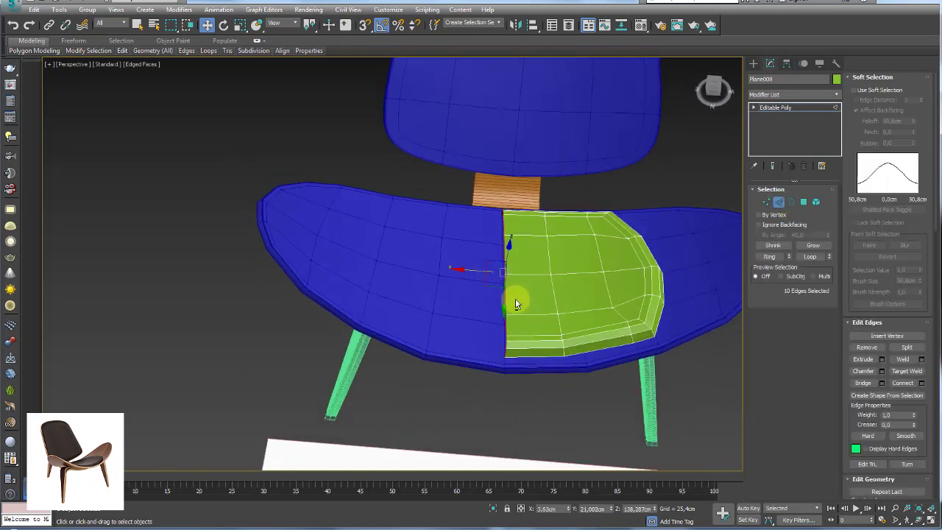
- Add a Symmetry modifier to the cushion with Flip enabled
{"action": "left_click", "coordinate": [835, 95]}
{"action": "left_click_drag", "start_coordinate": [835, 118], "coordinate": [834, 378]}
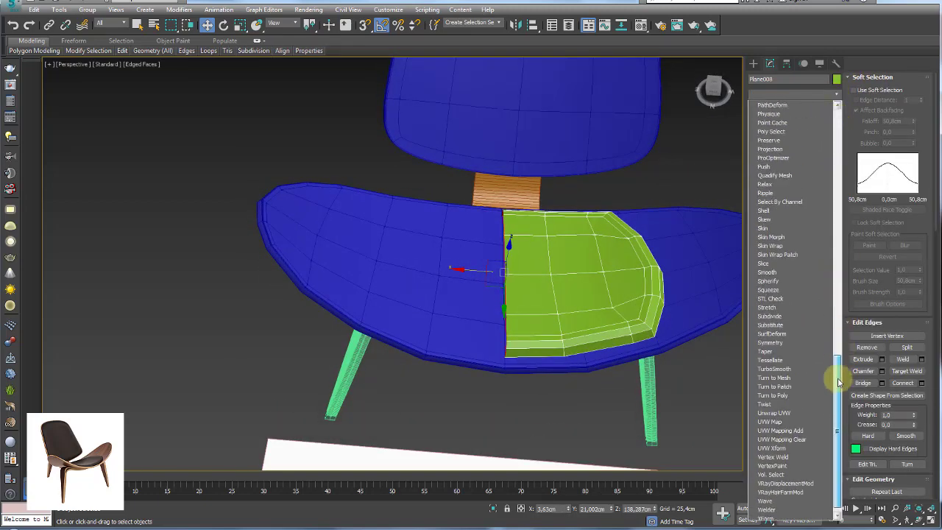
{"action": "left_click", "coordinate": [790, 334]}
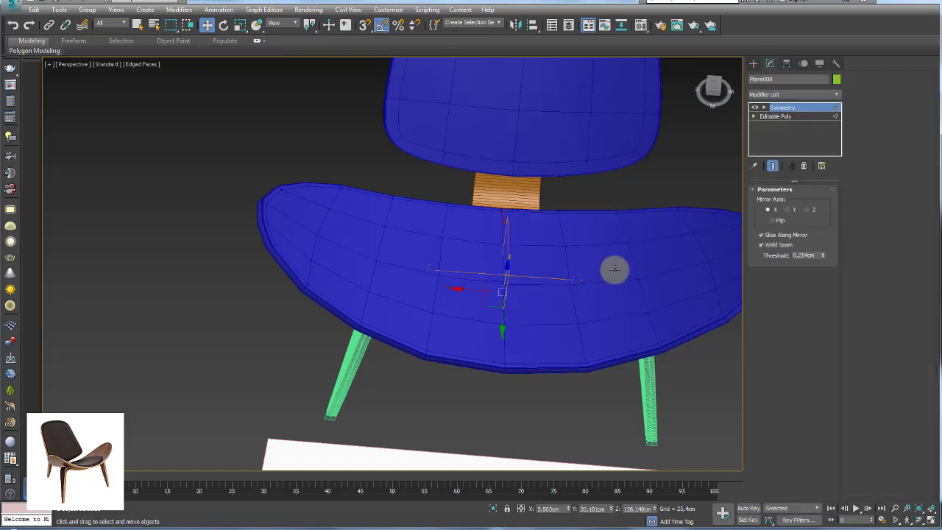
{"action": "left_click", "coordinate": [772, 220]}
{"action": "mouse_move", "coordinate": [646, 262]}
{"action": "middle_mouse_down", "text": "alt"}
{"action": "mouse_move", "coordinate": [648, 336]}
{"action": "mouse_move", "coordinate": [635, 253]}
{"action": "mouse_move", "coordinate": [523, 266]}
{"action": "middle_mouse_up", "text": "alt"}
{"action": "scroll", "coordinate": [371, 249], "scroll_direction": "down", "scroll_amount": 3}
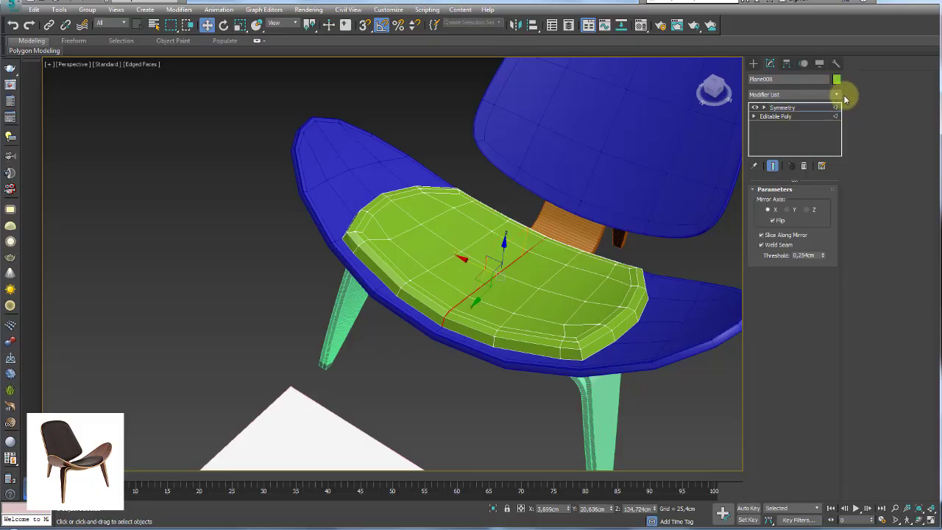
- Add a TurboSmooth modifier above Symmetry on the green cushion
{"action": "left_click", "coordinate": [837, 95]}
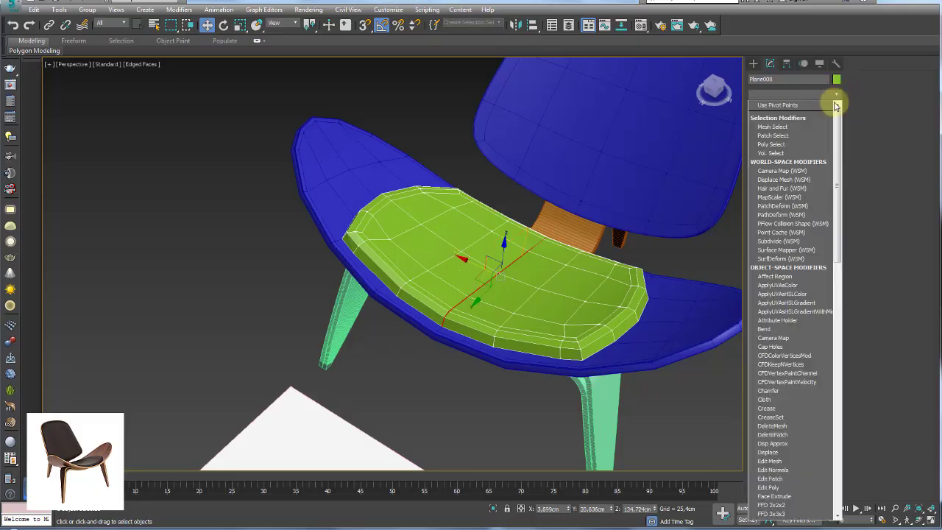
{"action": "left_click_drag", "start_coordinate": [837, 107], "coordinate": [841, 441]}
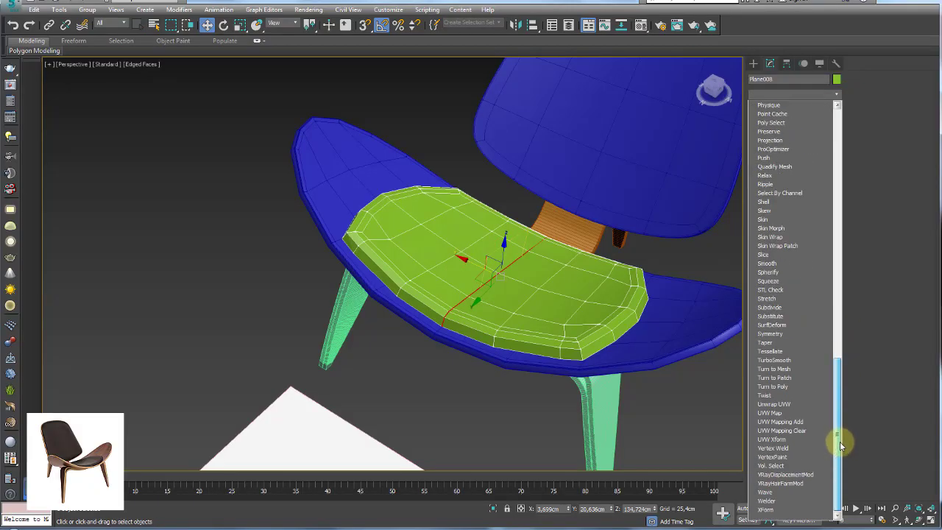
{"action": "left_click", "coordinate": [785, 357]}
{"action": "scroll", "coordinate": [489, 328], "scroll_direction": "up", "scroll_amount": 2}
{"action": "scroll", "coordinate": [510, 341], "scroll_direction": "up", "scroll_amount": 2}
{"action": "scroll", "coordinate": [500, 284], "scroll_direction": "up", "scroll_amount": 2}
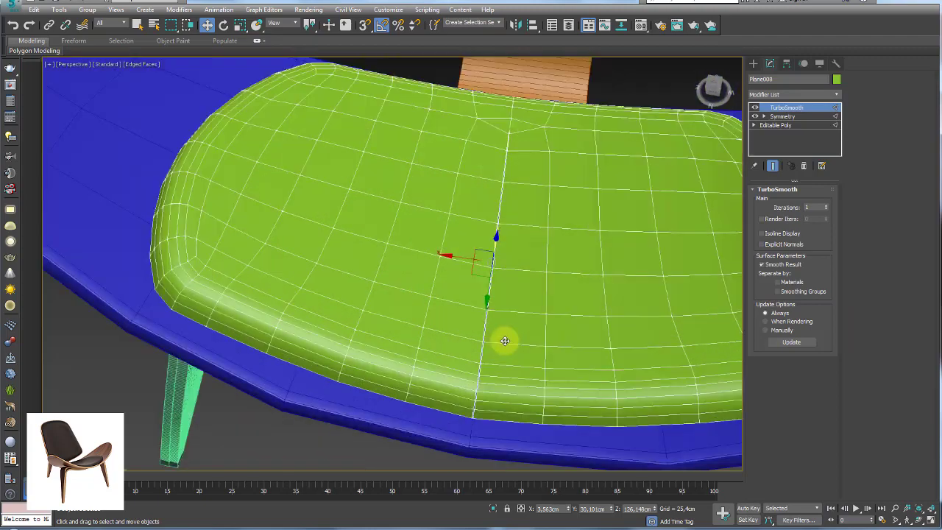
{"action": "scroll", "coordinate": [502, 338], "scroll_direction": "up", "scroll_amount": 2}
{"action": "scroll", "coordinate": [464, 395], "scroll_direction": "down", "scroll_amount": 3}
{"action": "mouse_move", "coordinate": [479, 273]}
{"action": "middle_mouse_down", "text": "alt"}
{"action": "mouse_move", "coordinate": [550, 177]}
{"action": "mouse_move", "coordinate": [531, 317]}
{"action": "middle_mouse_up", "text": "alt"}
{"action": "scroll", "coordinate": [531, 317], "scroll_direction": "down", "scroll_amount": 3}
- In Editable Poly vertex mode with Show End Result on, move the 11 seam vertices along X
{"action": "left_click", "coordinate": [769, 116]}
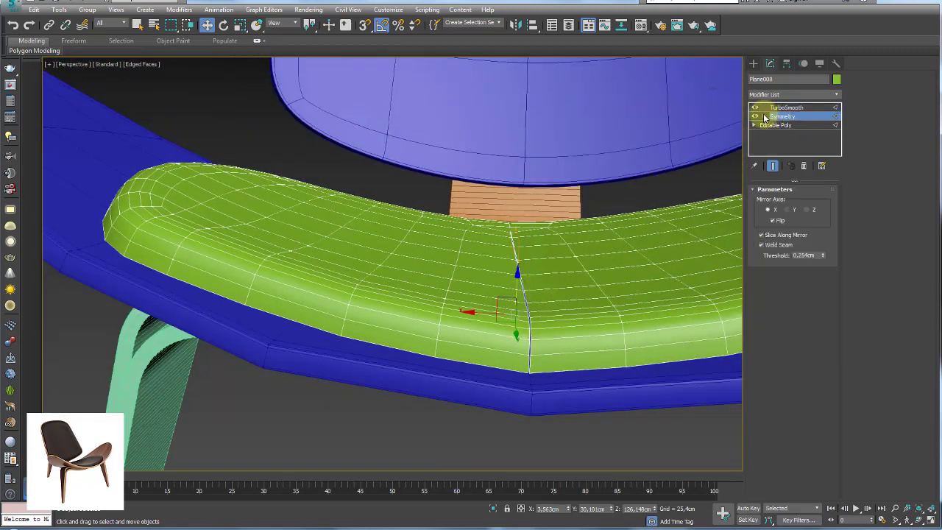
{"action": "left_click", "coordinate": [775, 133]}
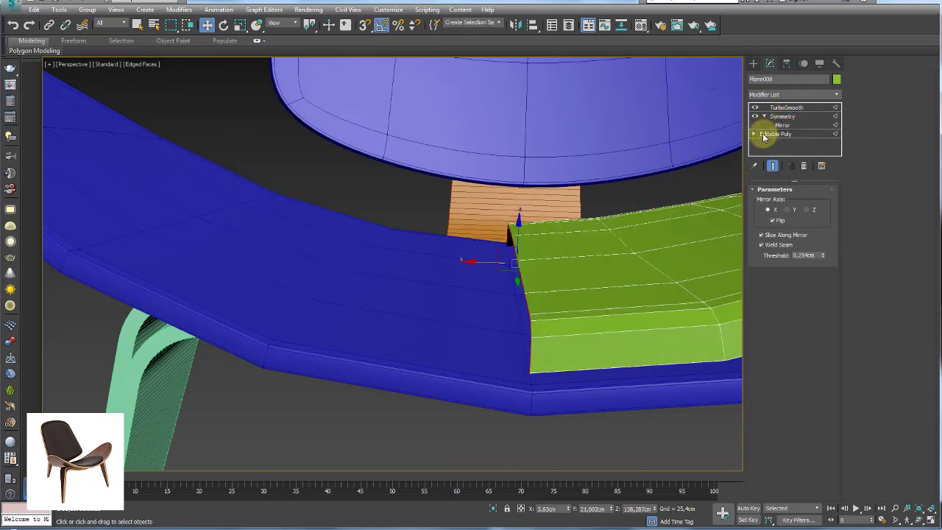
{"action": "left_click", "coordinate": [765, 201]}
{"action": "mouse_move", "coordinate": [735, 213]}
{"action": "middle_mouse_down", "text": "alt"}
{"action": "mouse_move", "coordinate": [522, 252]}
{"action": "mouse_move", "coordinate": [520, 326]}
{"action": "middle_mouse_up", "text": "alt"}
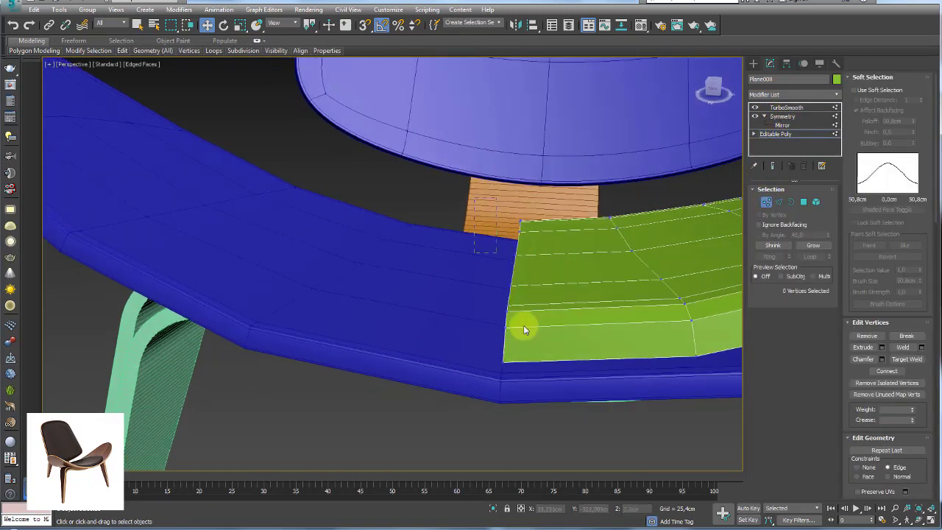
{"action": "middle_click_drag", "start_coordinate": [540, 372], "coordinate": [565, 302], "text": "alt"}
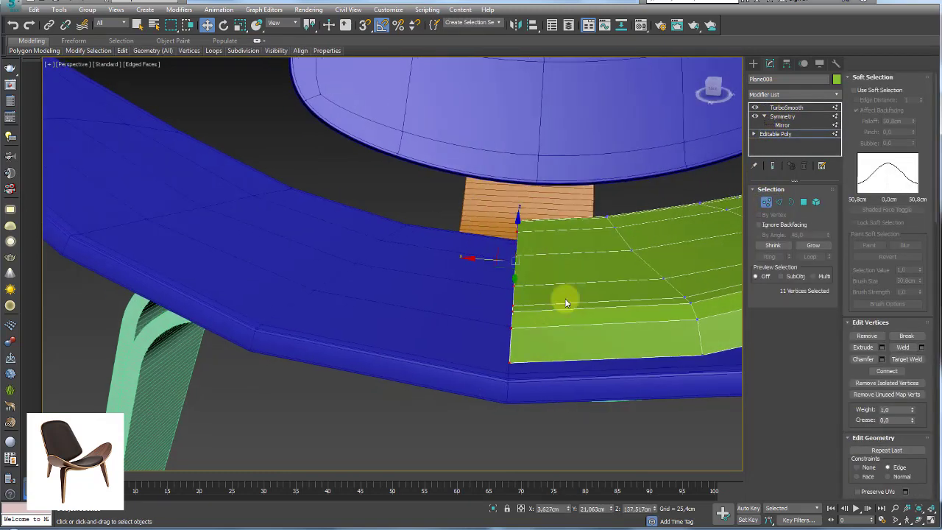
{"action": "left_click", "coordinate": [772, 165]}
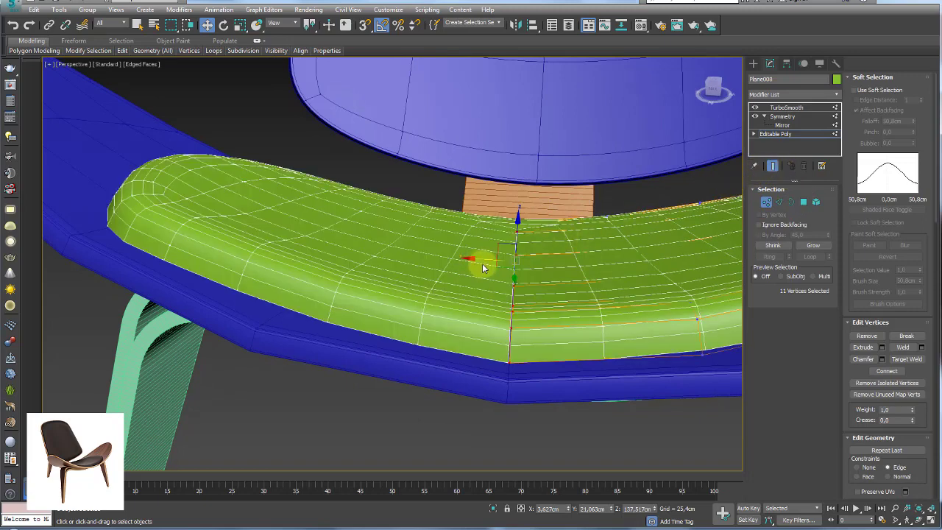
{"action": "left_click_drag", "start_coordinate": [484, 259], "coordinate": [487, 261]}
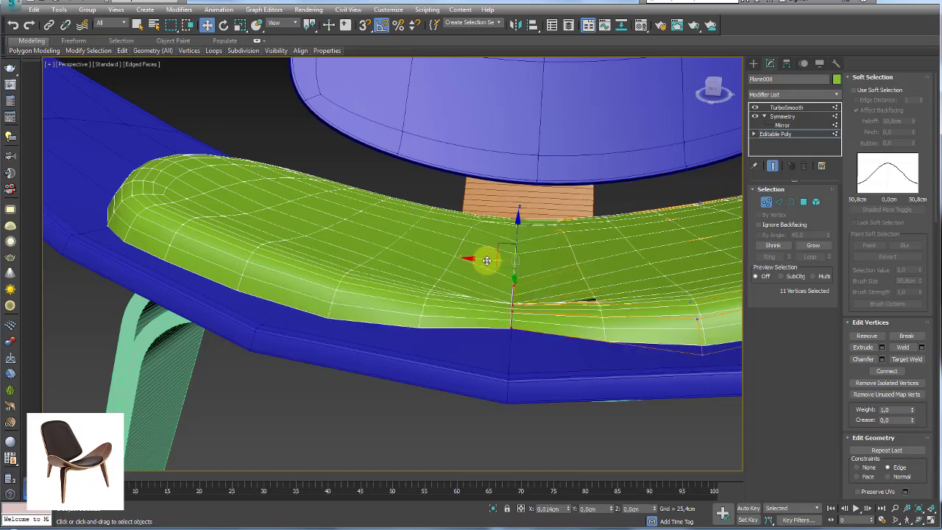
{"action": "left_click", "coordinate": [781, 116]}
{"action": "left_click", "coordinate": [797, 254]}
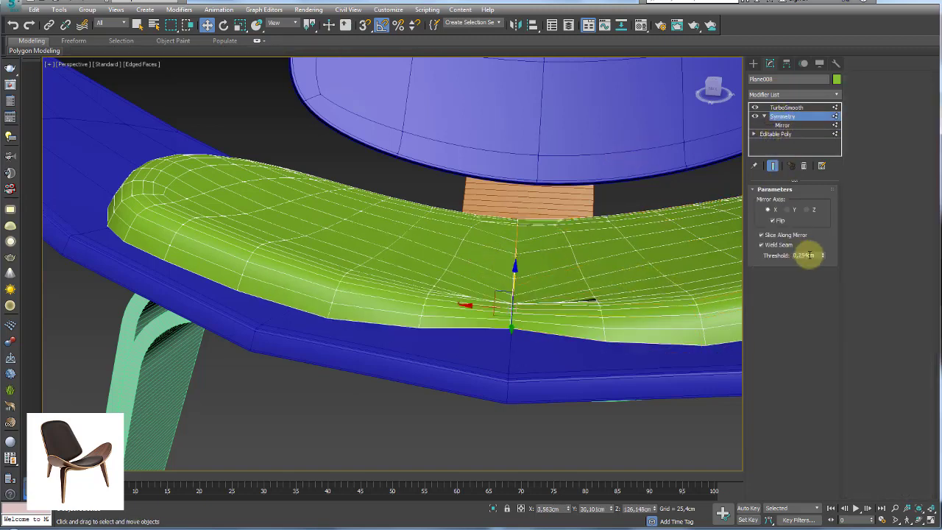
{"action": "left_click", "coordinate": [773, 246]}
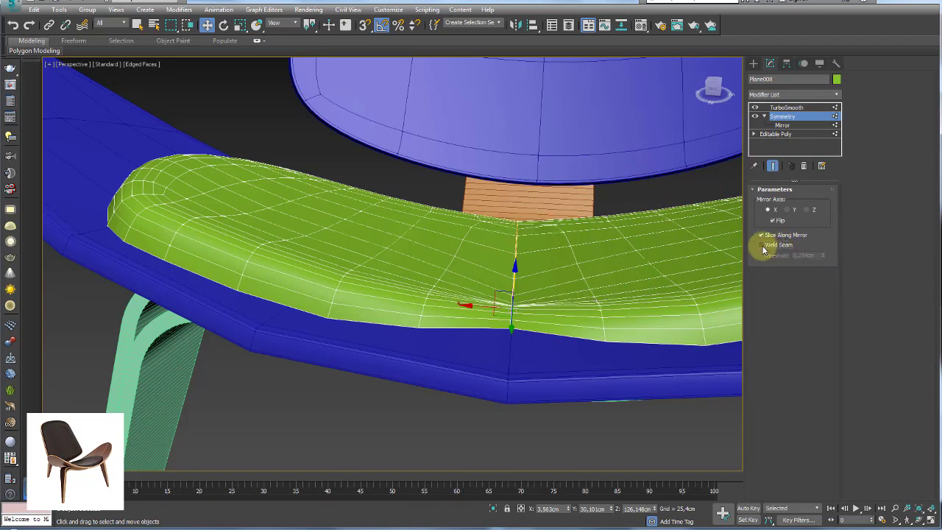
{"action": "left_click", "coordinate": [766, 247]}
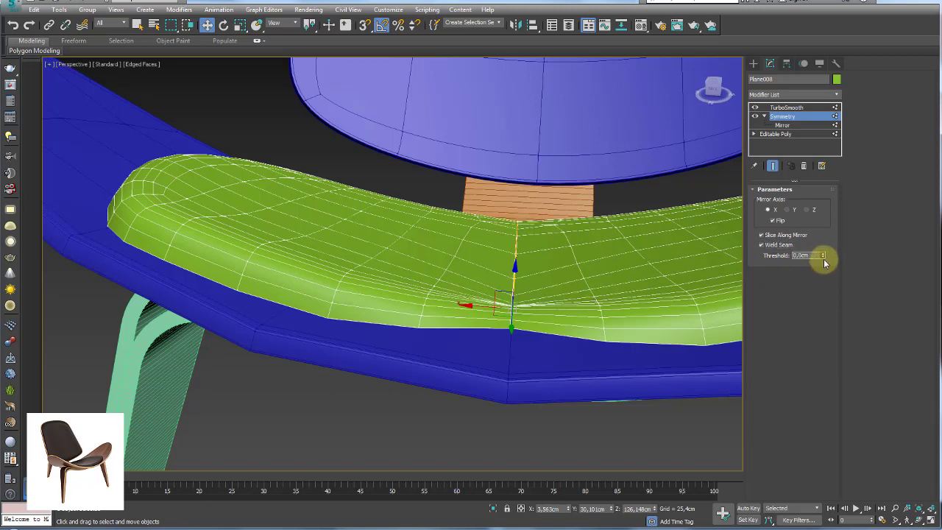
{"action": "scroll", "coordinate": [508, 257], "scroll_direction": "up", "scroll_amount": 3}
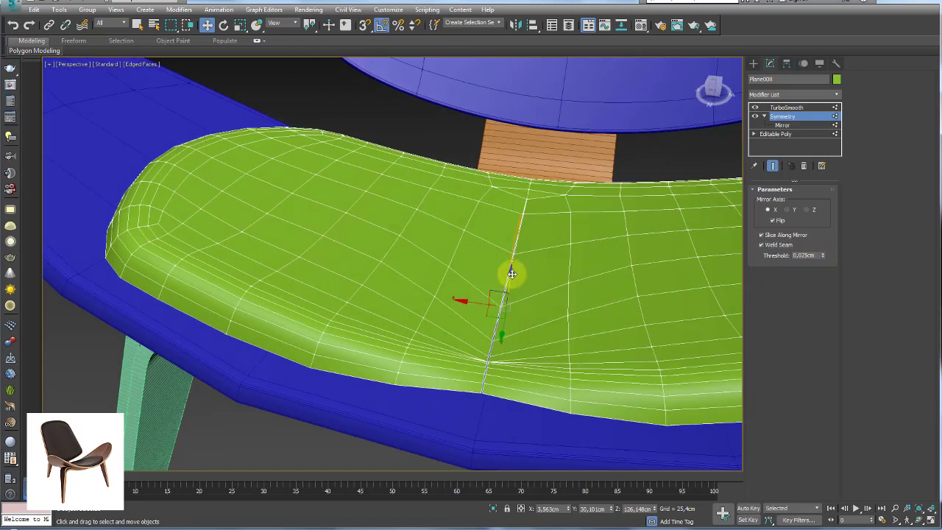
{"action": "left_click", "coordinate": [781, 125]}
{"action": "middle_click_drag", "start_coordinate": [483, 262], "coordinate": [530, 220], "text": "alt"}
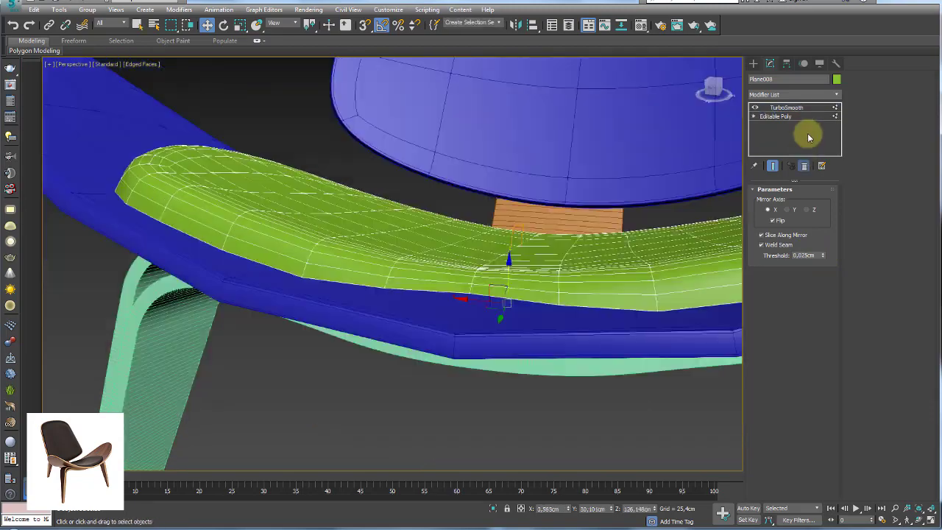
{"action": "left_click", "coordinate": [803, 166]}
{"action": "left_click", "coordinate": [794, 109]}
{"action": "key", "text": "ctrl+z"}
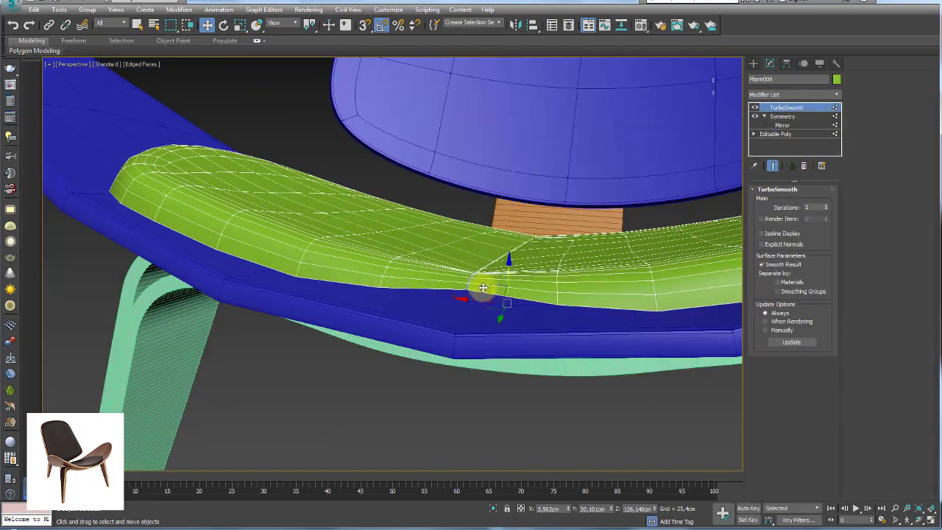
{"action": "middle_click_drag", "start_coordinate": [484, 263], "coordinate": [737, 293], "text": "alt"}
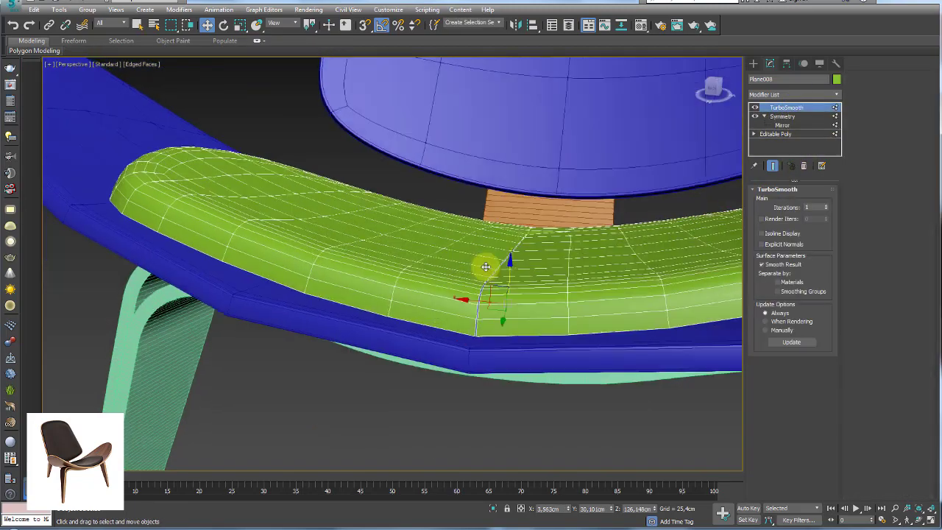
- Return to the cushion's Editable Poly vertices with Show End Result enabled
{"action": "left_click", "coordinate": [785, 135]}
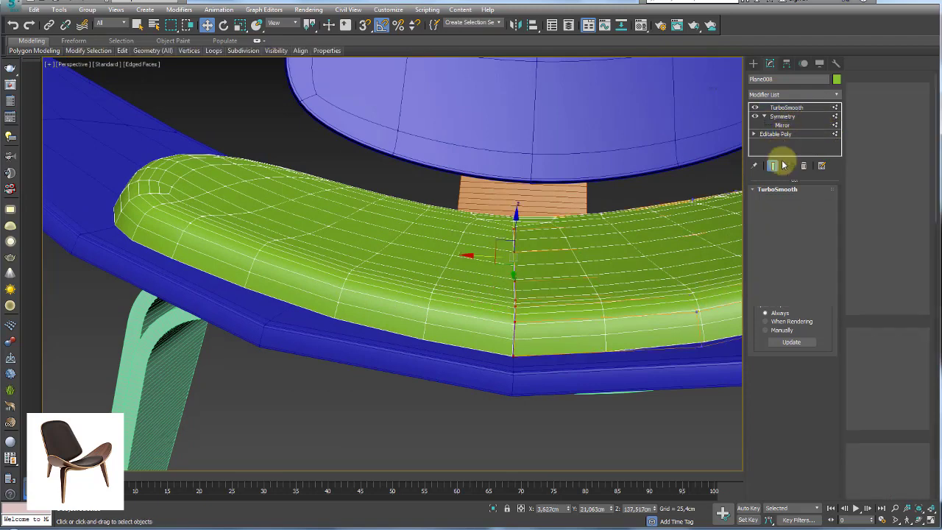
{"action": "scroll", "coordinate": [911, 346], "scroll_direction": "down", "scroll_amount": 1}
{"action": "left_click_drag", "start_coordinate": [910, 346], "coordinate": [899, 134]}
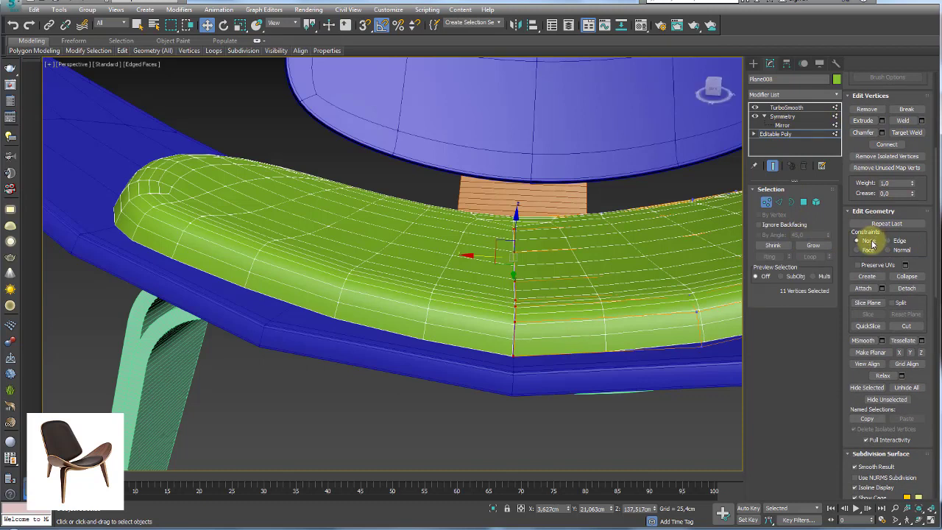
{"action": "left_click", "coordinate": [781, 116]}
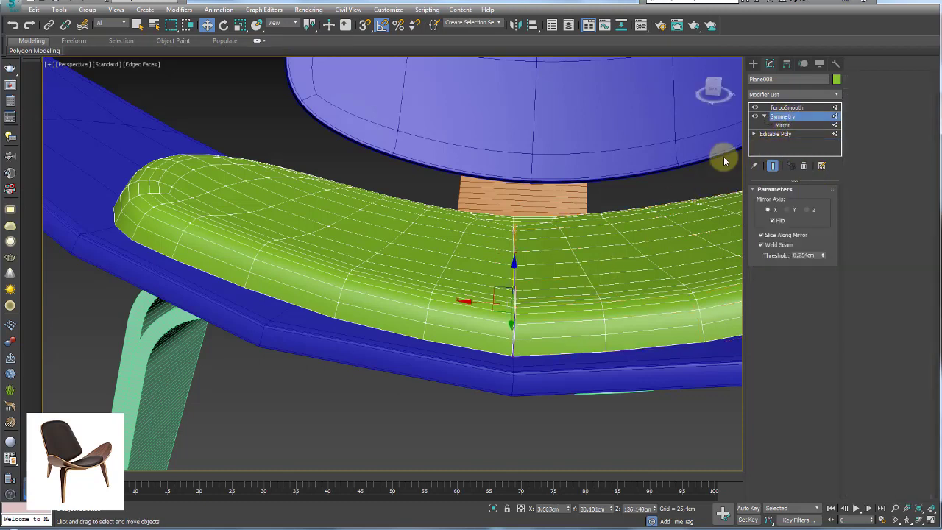
{"action": "left_click", "coordinate": [776, 134]}
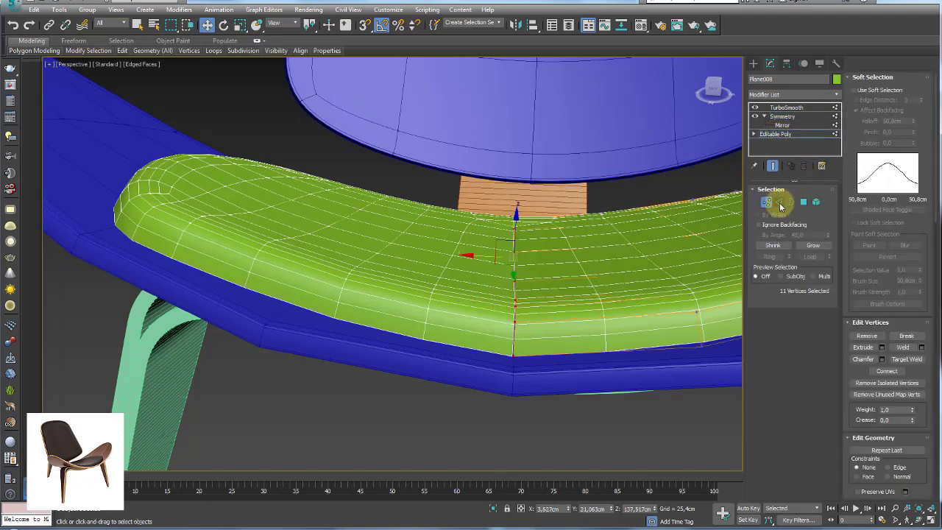
{"action": "left_click", "coordinate": [765, 202]}
{"action": "left_click", "coordinate": [774, 168]}
{"action": "left_click", "coordinate": [773, 166]}
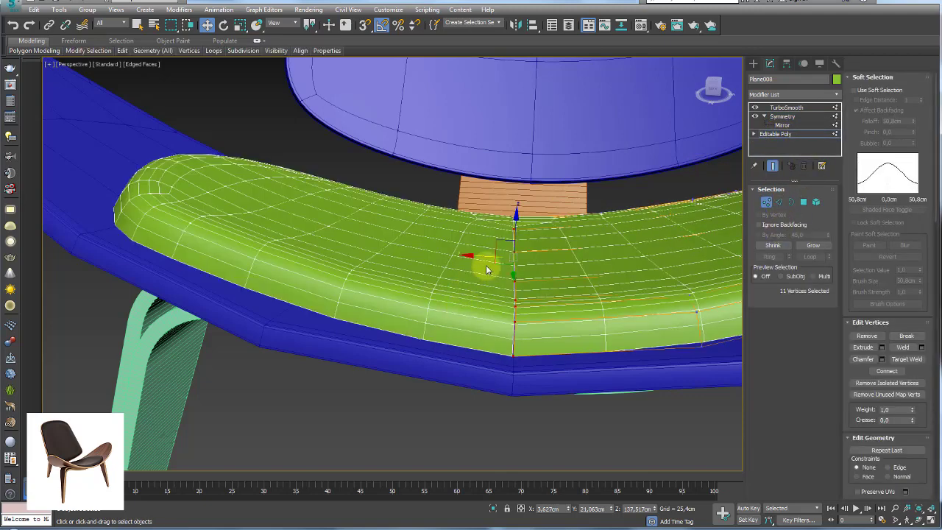
- Lower the centre-seam vertices about 2.3 cm, then deselect them
{"action": "left_click_drag", "start_coordinate": [482, 257], "coordinate": [480, 257]}
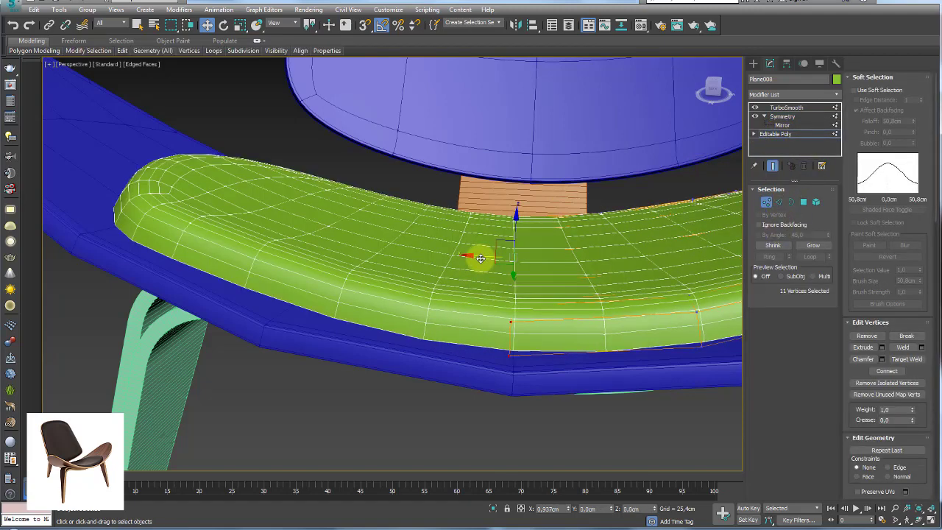
{"action": "middle_click_drag", "start_coordinate": [498, 263], "coordinate": [498, 256], "text": "alt"}
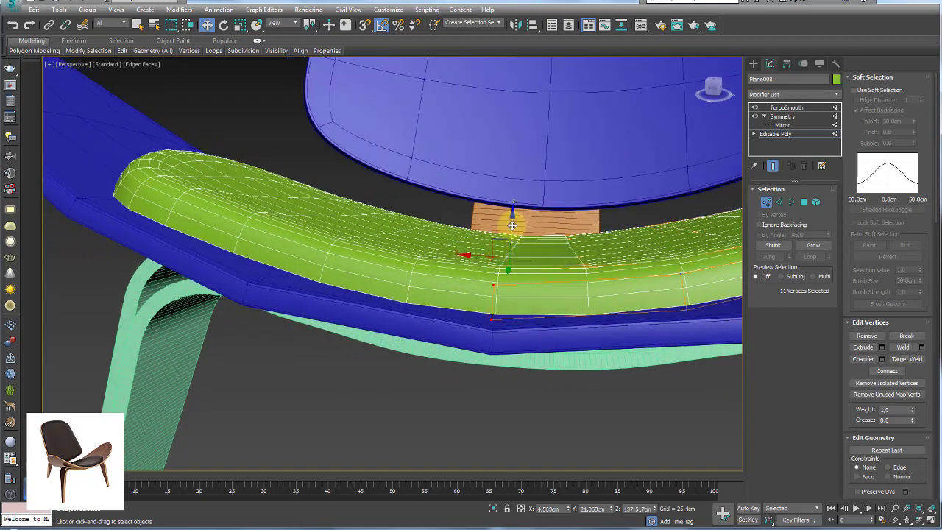
{"action": "left_click_drag", "start_coordinate": [512, 225], "coordinate": [513, 233]}
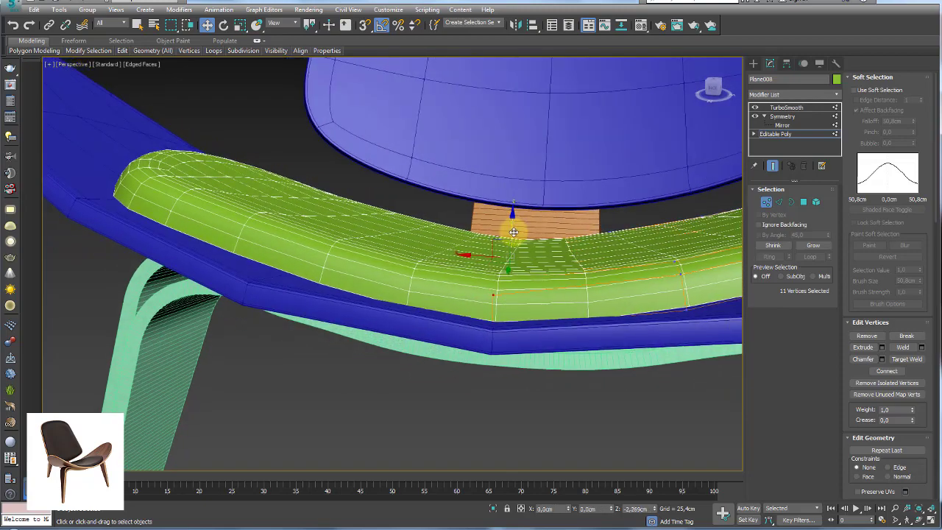
{"action": "mouse_move", "coordinate": [530, 252]}
{"action": "middle_mouse_down", "text": "alt"}
{"action": "mouse_move", "coordinate": [532, 291]}
{"action": "mouse_move", "coordinate": [435, 298]}
{"action": "mouse_move", "coordinate": [326, 331]}
{"action": "mouse_move", "coordinate": [300, 351]}
{"action": "middle_mouse_up", "text": "alt"}
{"action": "left_click", "coordinate": [314, 305]}
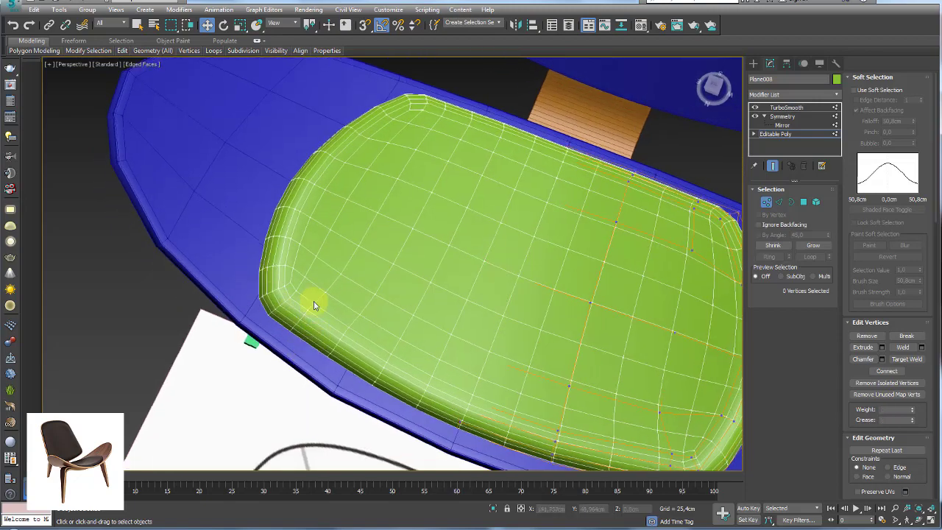
- Turn off TurboSmooth and enter the cushion's Editable Poly vertex level
{"action": "left_click", "coordinate": [774, 124]}
{"action": "left_click", "coordinate": [763, 116]}
{"action": "left_click", "coordinate": [754, 107]}
{"action": "mouse_move", "coordinate": [550, 222]}
{"action": "middle_mouse_down"}
{"action": "mouse_move", "coordinate": [535, 219]}
{"action": "mouse_move", "coordinate": [514, 162]}
{"action": "middle_mouse_up"}
{"action": "scroll", "coordinate": [515, 161], "scroll_direction": "down", "scroll_amount": 2}
{"action": "scroll", "coordinate": [662, 220], "scroll_direction": "up", "scroll_amount": 3}
{"action": "left_click", "coordinate": [753, 125]}
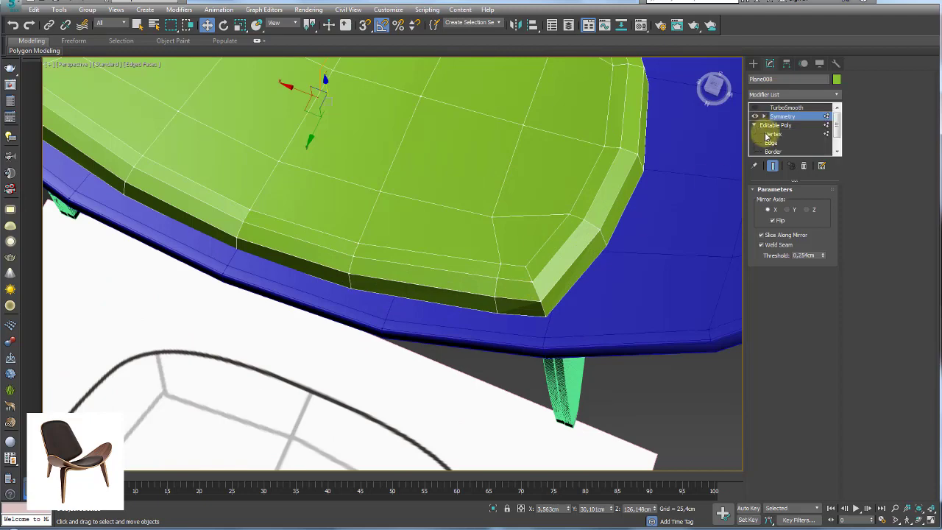
{"action": "left_click", "coordinate": [771, 134]}
- Slide four front-corner rim vertices along their edges using the Edge constraint
{"action": "mouse_move", "coordinate": [593, 248]}
{"action": "middle_mouse_down"}
{"action": "mouse_move", "coordinate": [563, 331]}
{"action": "mouse_move", "coordinate": [567, 300]}
{"action": "middle_mouse_up"}
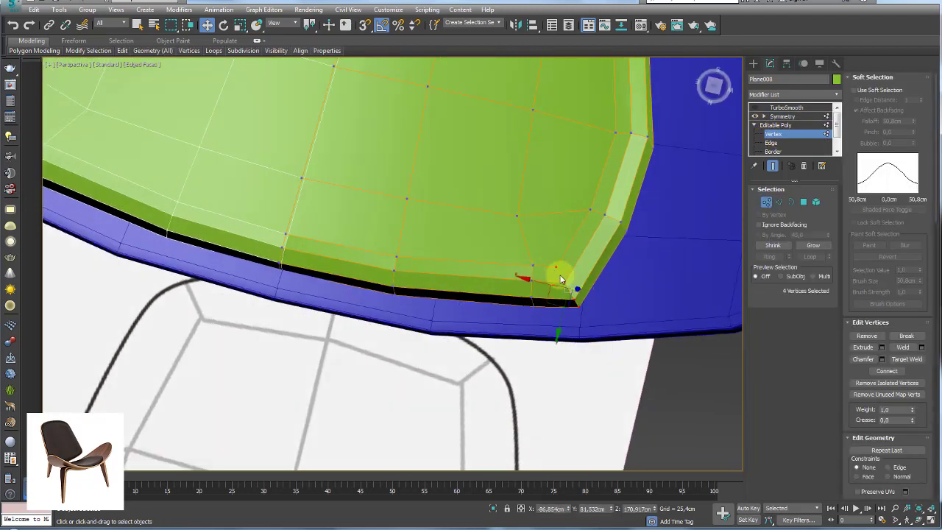
{"action": "left_click_drag", "start_coordinate": [919, 372], "coordinate": [904, 245]}
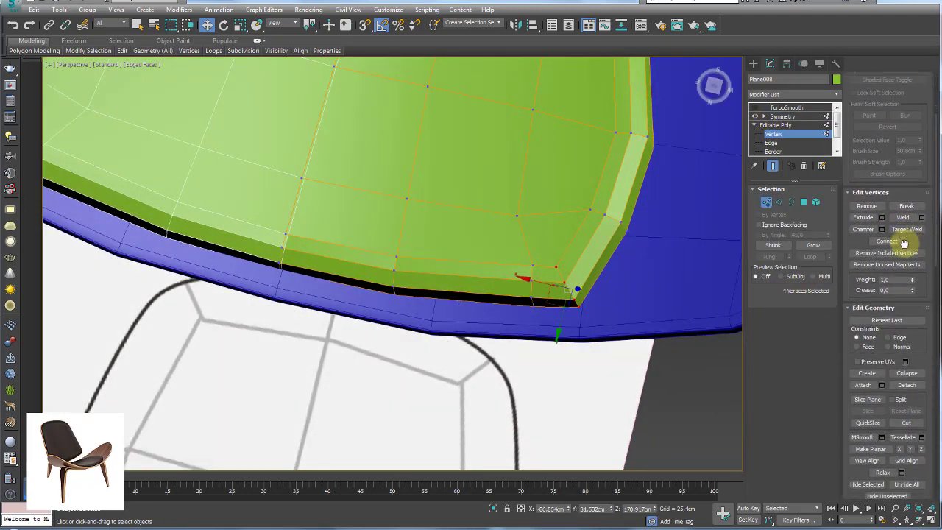
{"action": "left_click", "coordinate": [887, 335]}
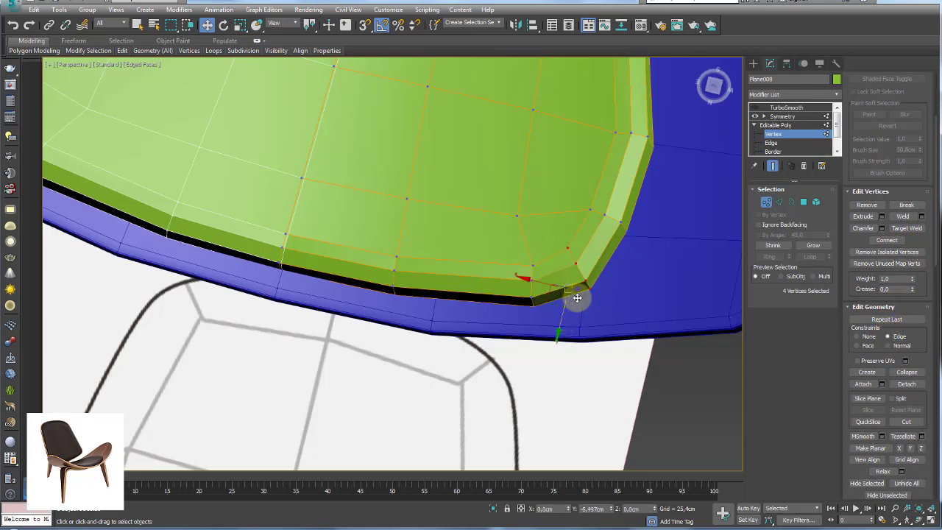
{"action": "left_click_drag", "start_coordinate": [572, 297], "coordinate": [538, 329]}
{"action": "mouse_move", "coordinate": [522, 256]}
{"action": "left_mouse_down"}
{"action": "mouse_move", "coordinate": [504, 277]}
{"action": "mouse_move", "coordinate": [479, 275]}
{"action": "mouse_move", "coordinate": [468, 285]}
{"action": "left_mouse_up"}
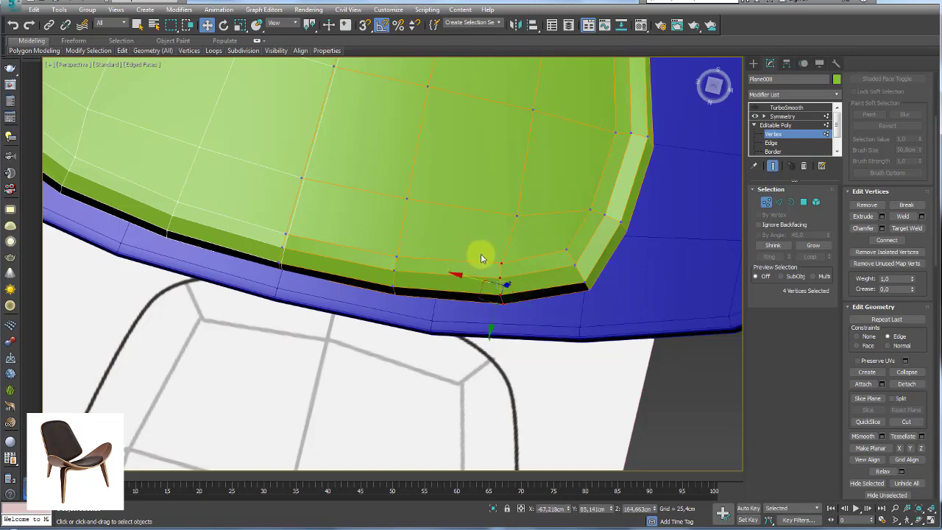
{"action": "scroll", "coordinate": [481, 253], "scroll_direction": "down", "scroll_amount": 3}
{"action": "mouse_move", "coordinate": [469, 235]}
{"action": "middle_mouse_down", "text": "alt"}
{"action": "mouse_move", "coordinate": [484, 306]}
{"action": "mouse_move", "coordinate": [550, 215]}
{"action": "middle_mouse_up", "text": "alt"}
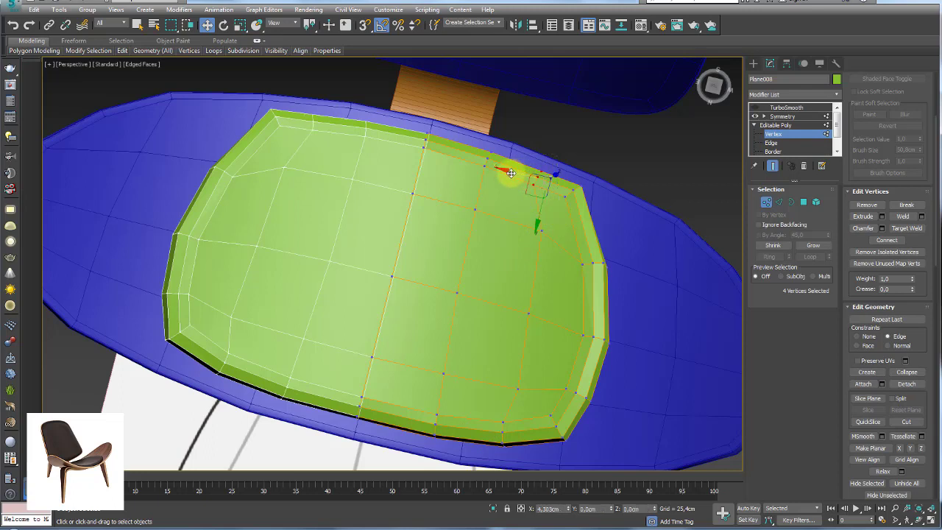
{"action": "mouse_move", "coordinate": [506, 172]}
{"action": "left_mouse_down"}
{"action": "mouse_move", "coordinate": [561, 179]}
{"action": "mouse_move", "coordinate": [596, 216]}
{"action": "left_mouse_up"}
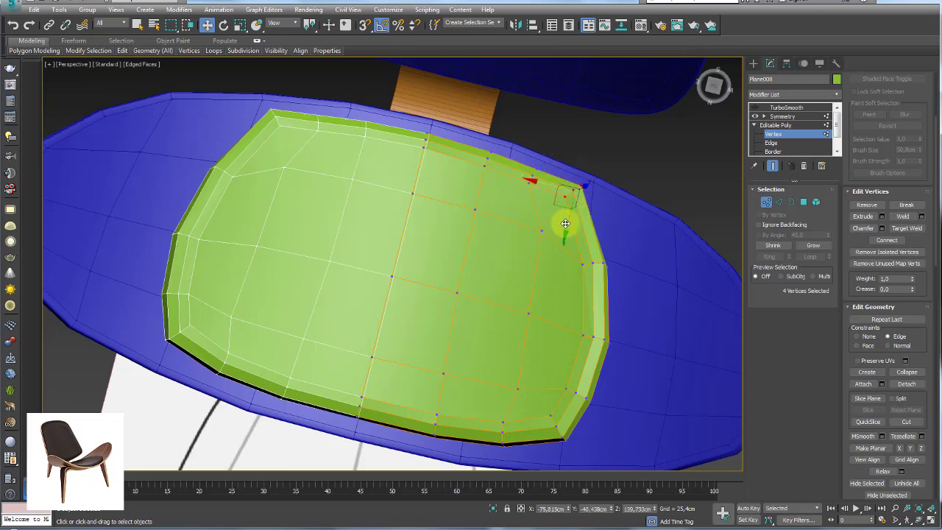
- Exit vertex editing and switch TurboSmooth back on for the cushion
{"action": "left_click", "coordinate": [787, 125]}
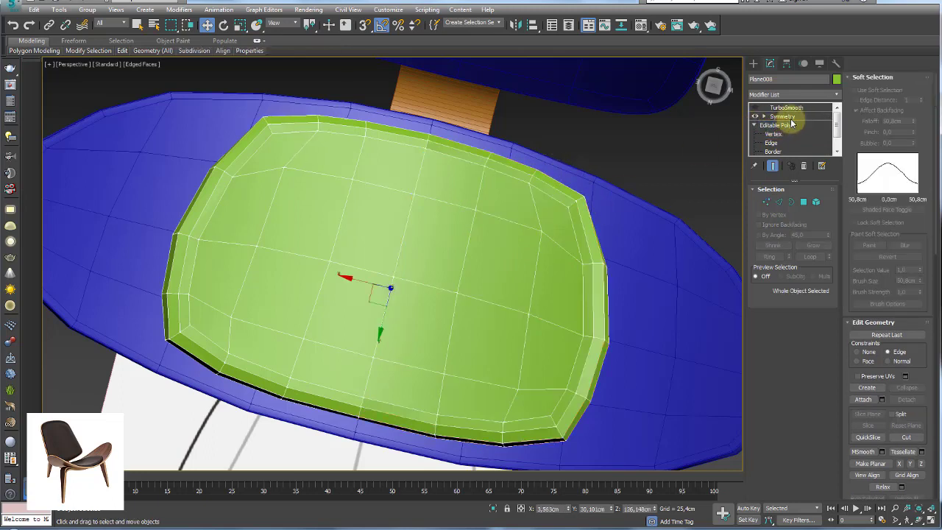
{"action": "left_click", "coordinate": [783, 109]}
{"action": "left_click", "coordinate": [754, 108]}
- Turn on TurboSmooth for the blue seat shell
{"action": "left_click", "coordinate": [683, 131]}
{"action": "mouse_move", "coordinate": [683, 131]}
{"action": "middle_mouse_down", "text": "alt"}
{"action": "mouse_move", "coordinate": [622, 208]}
{"action": "mouse_move", "coordinate": [534, 165]}
{"action": "mouse_move", "coordinate": [509, 433]}
{"action": "mouse_move", "coordinate": [536, 379]}
{"action": "mouse_move", "coordinate": [456, 241]}
{"action": "middle_mouse_up", "text": "alt"}
{"action": "scroll", "coordinate": [534, 165], "scroll_direction": "down", "scroll_amount": 5}
{"action": "scroll", "coordinate": [536, 378], "scroll_direction": "up", "scroll_amount": 5}
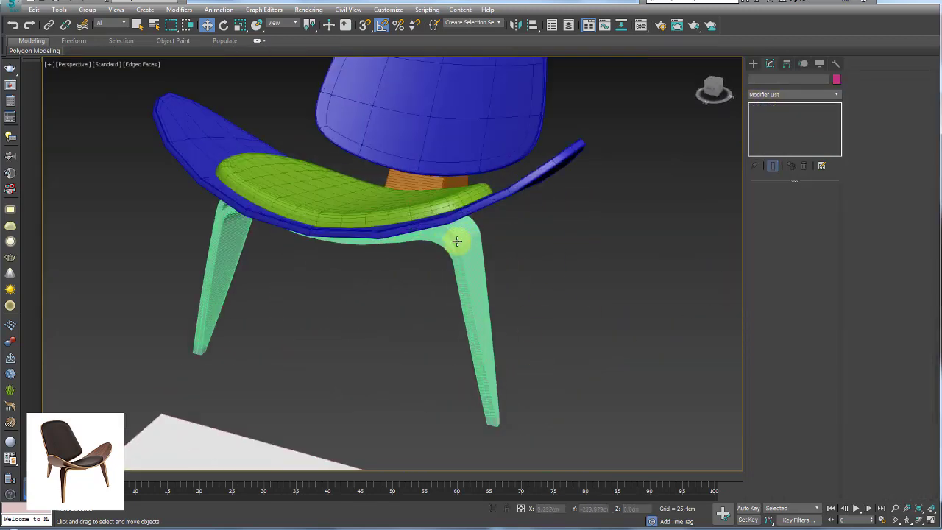
{"action": "middle_click_drag", "start_coordinate": [476, 182], "coordinate": [489, 336], "text": "alt"}
{"action": "left_click", "coordinate": [538, 343]}
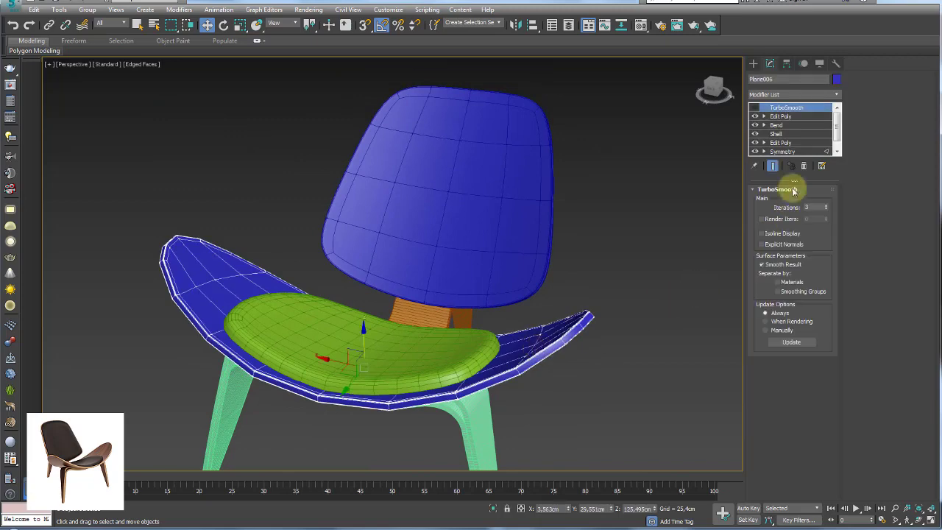
{"action": "left_click", "coordinate": [754, 108]}
- Select the blue backrest and bring up the front-view chair reference photo
{"action": "left_click", "coordinate": [498, 181]}
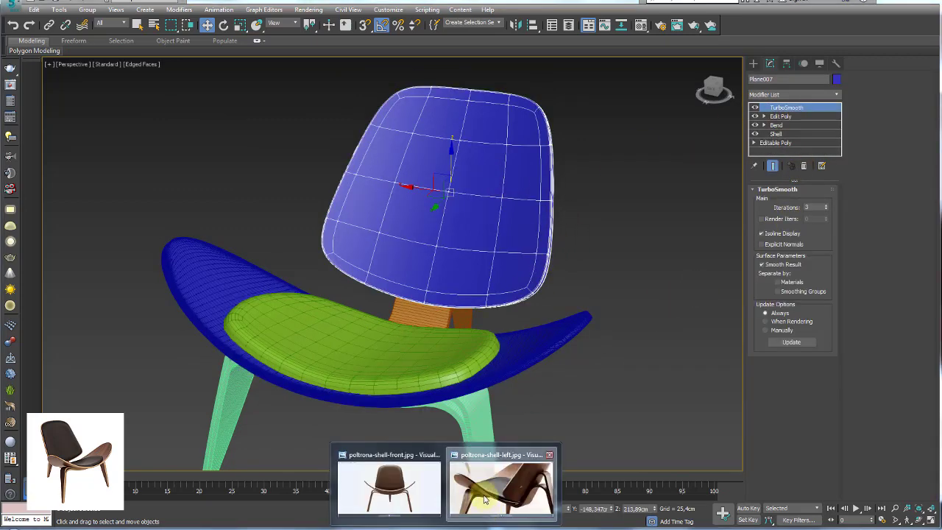
{"action": "left_click", "coordinate": [522, 467]}
{"action": "left_click", "coordinate": [473, 522]}
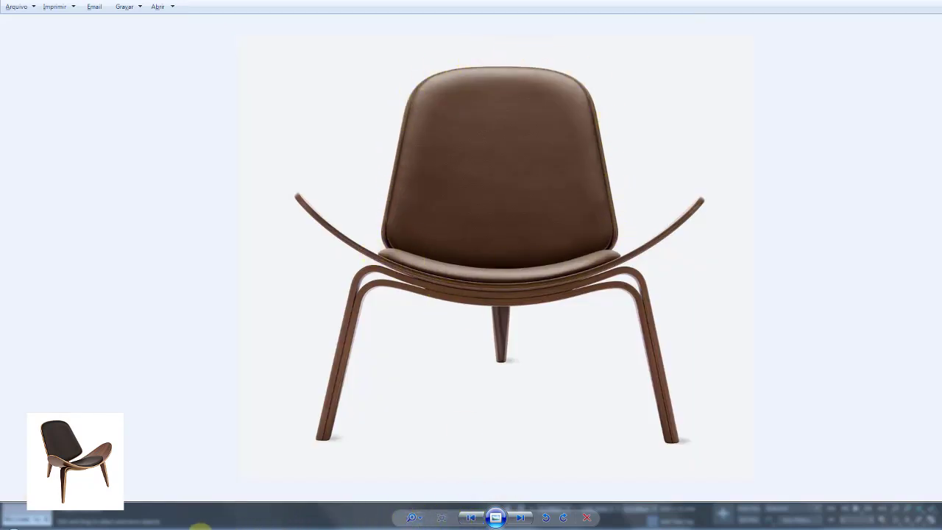
- Leave the reference chair photo and bring the 3ds Max chair scene back to the front
{"action": "left_click", "coordinate": [190, 527]}
- With TurboSmooth hidden, select the backrest's four central polygons and grow them to 16
{"action": "middle_click_drag", "start_coordinate": [518, 255], "coordinate": [551, 270]}
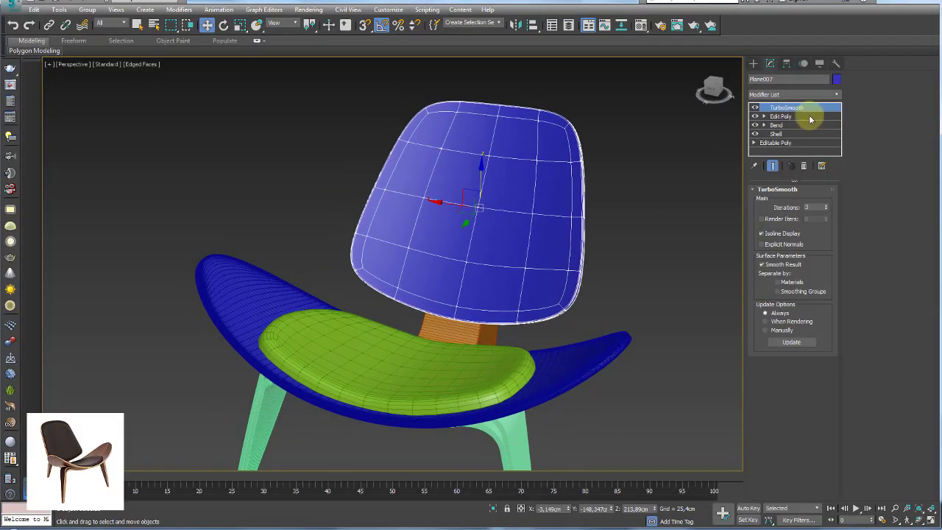
{"action": "left_click", "coordinate": [780, 117]}
{"action": "left_click", "coordinate": [754, 108]}
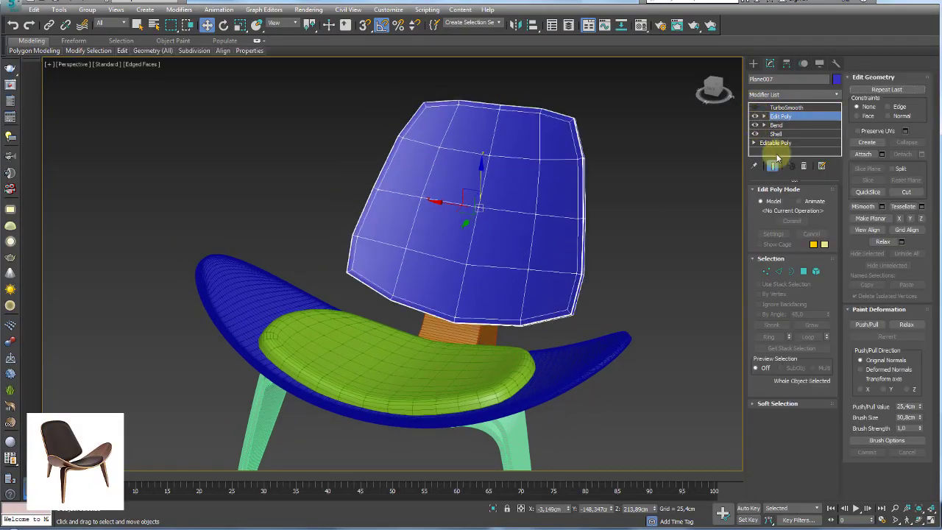
{"action": "left_click", "coordinate": [804, 271]}
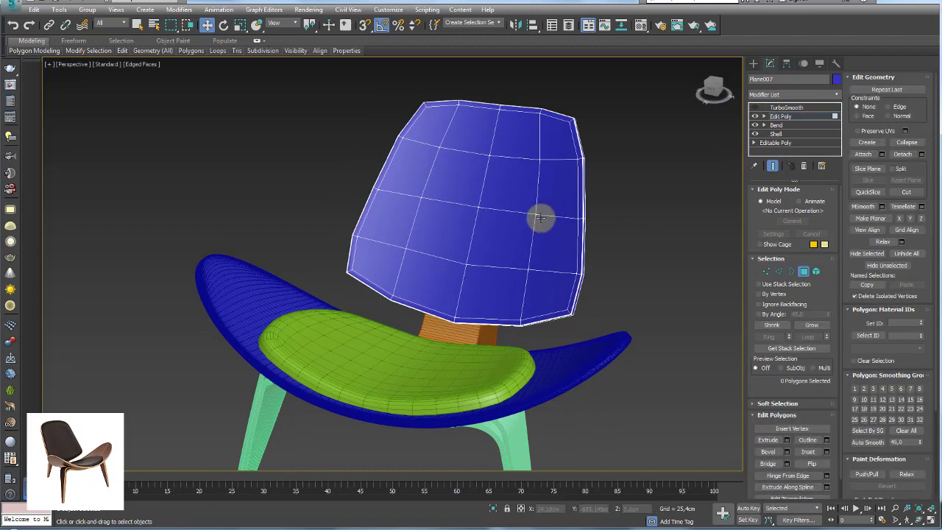
{"action": "mouse_move", "coordinate": [515, 218]}
{"action": "left_mouse_down"}
{"action": "mouse_move", "coordinate": [490, 216]}
{"action": "mouse_move", "coordinate": [473, 195]}
{"action": "mouse_move", "coordinate": [467, 224]}
{"action": "left_mouse_up"}
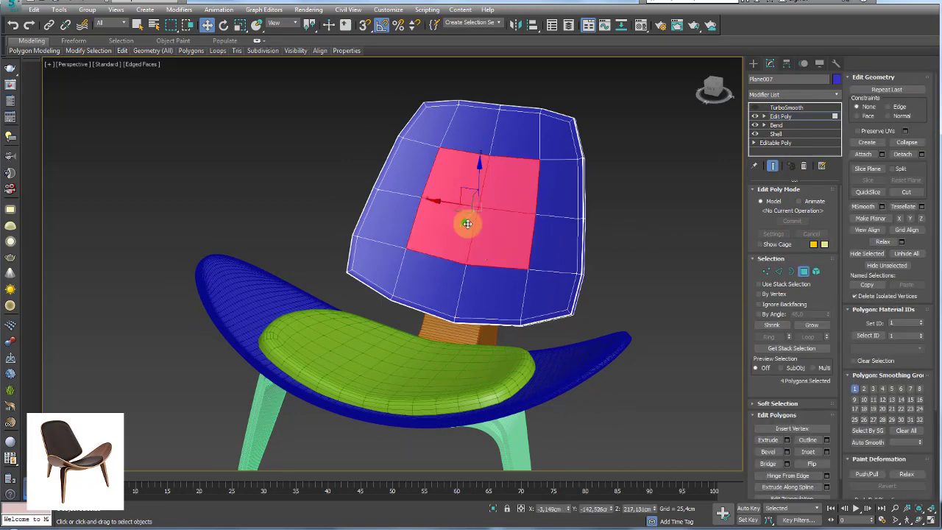
{"action": "left_click", "coordinate": [811, 325]}
- Detach the 16 polygons as a clone named Object001
{"action": "scroll", "coordinate": [629, 224], "scroll_direction": "up", "scroll_amount": 3}
{"action": "mouse_move", "coordinate": [631, 227]}
{"action": "middle_mouse_down", "text": "alt"}
{"action": "mouse_move", "coordinate": [601, 236]}
{"action": "mouse_move", "coordinate": [648, 261]}
{"action": "middle_mouse_up", "text": "alt"}
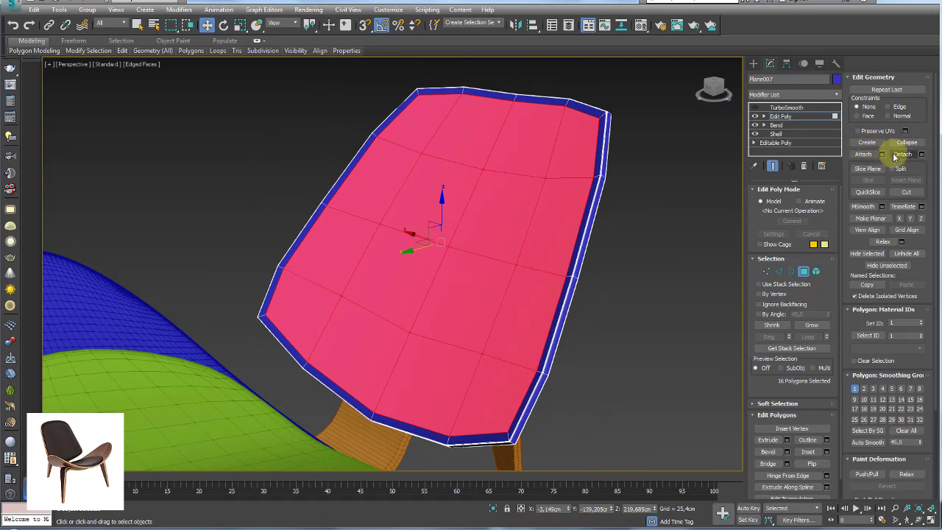
{"action": "left_click", "coordinate": [917, 153]}
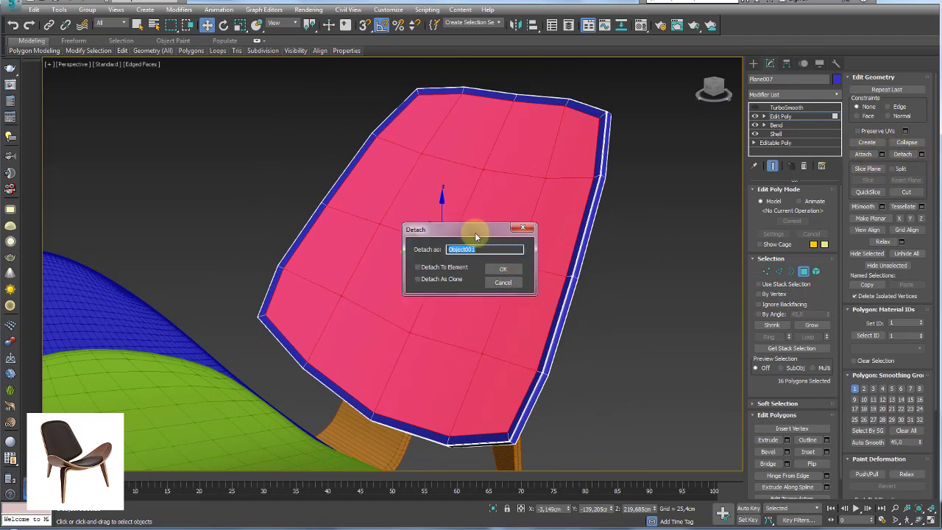
{"action": "left_click", "coordinate": [476, 213]}
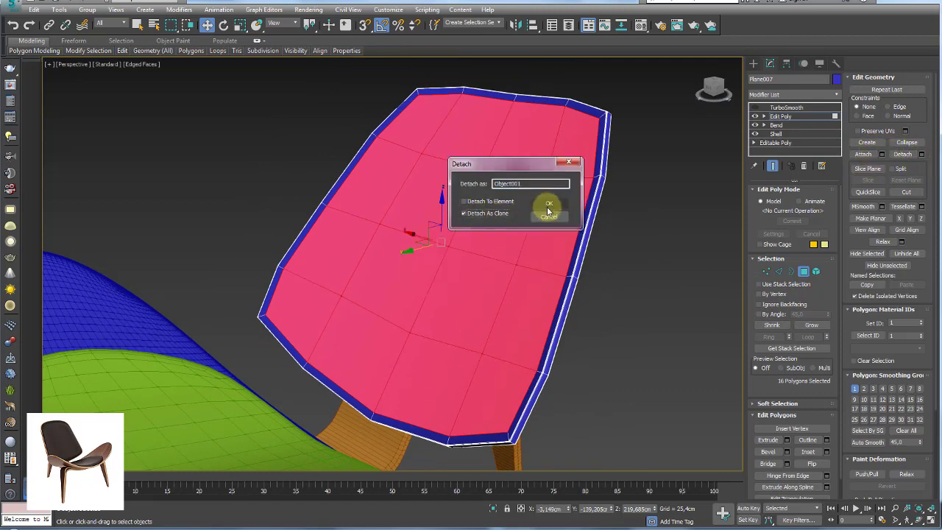
{"action": "left_click", "coordinate": [547, 211]}
- Restore the smoothed backrest view and move Object001 away from the shell
{"action": "left_click", "coordinate": [781, 107]}
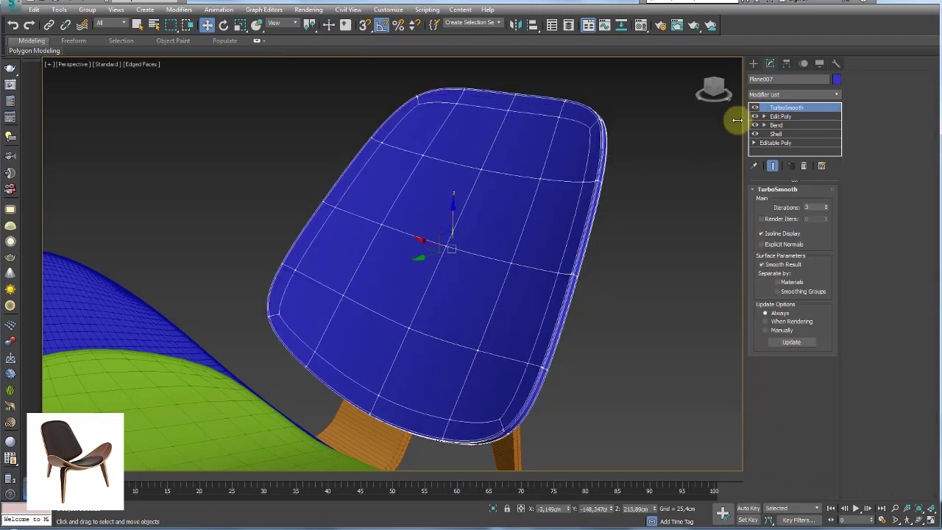
{"action": "mouse_move", "coordinate": [551, 227]}
{"action": "middle_mouse_down", "text": "alt"}
{"action": "mouse_move", "coordinate": [596, 275]}
{"action": "mouse_move", "coordinate": [461, 236]}
{"action": "middle_mouse_up", "text": "alt"}
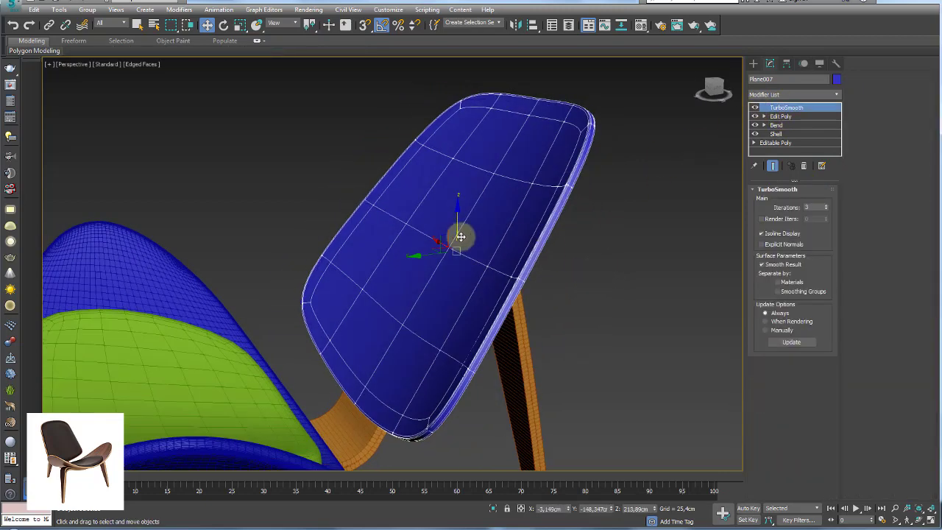
{"action": "left_click_drag", "start_coordinate": [461, 236], "coordinate": [535, 229]}
{"action": "left_click", "coordinate": [530, 177]}
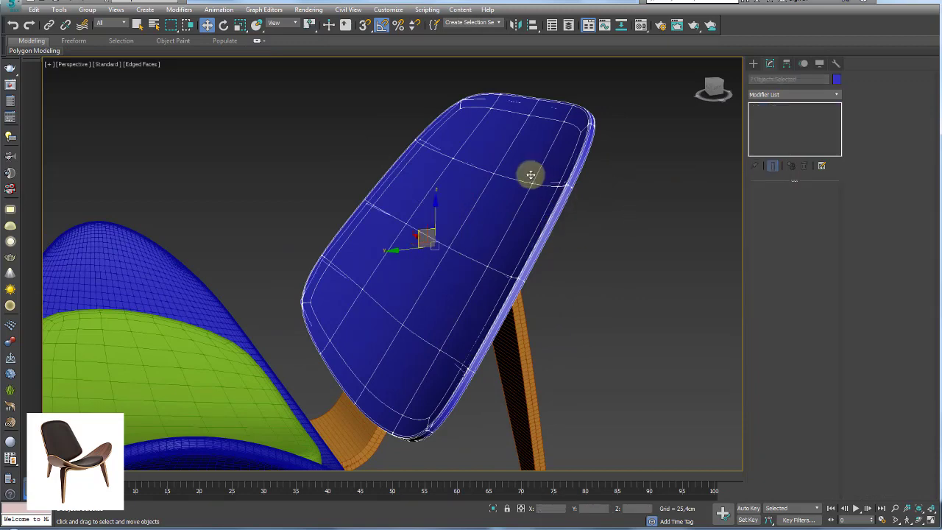
{"action": "left_click_drag", "start_coordinate": [443, 225], "coordinate": [343, 167]}
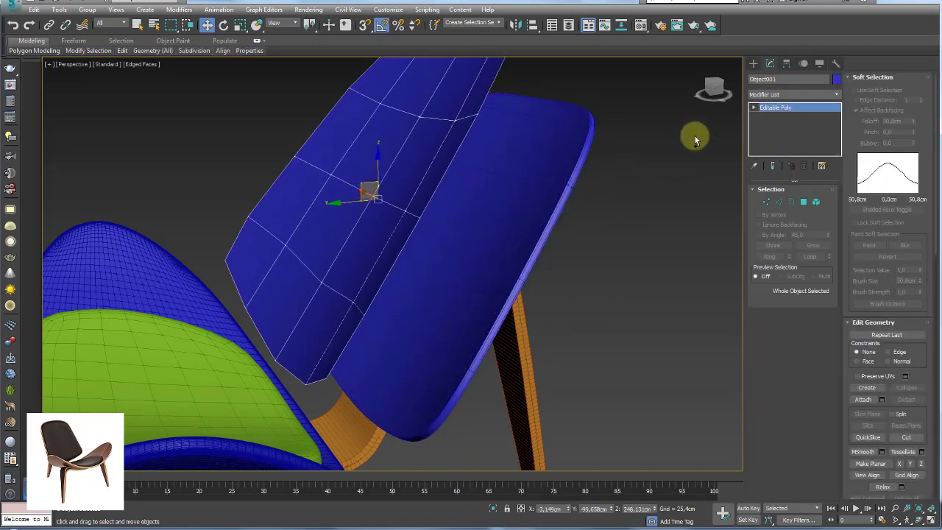
- Undo the move so the piece sits on the shell, and colour it pink
{"action": "key", "text": "ctrl+z"}
{"action": "left_click", "coordinate": [836, 78]}
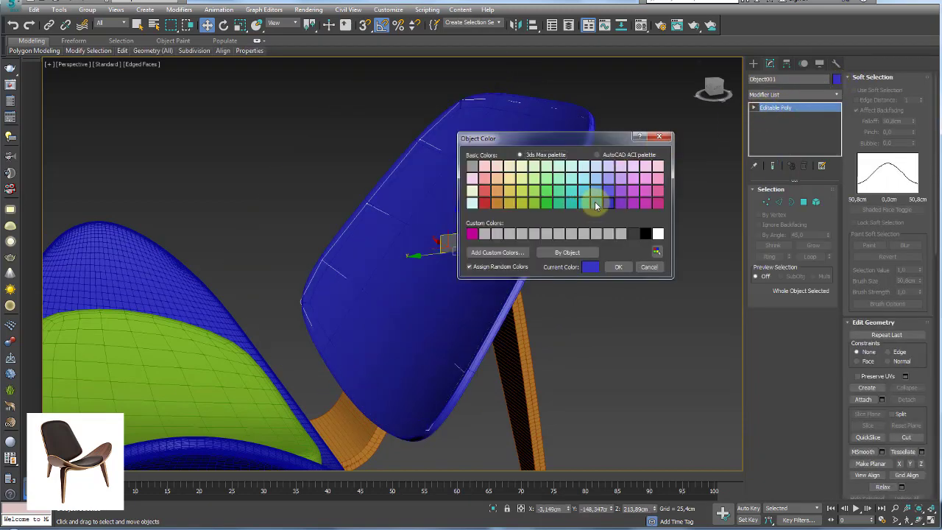
{"action": "left_click", "coordinate": [652, 204]}
{"action": "left_click", "coordinate": [618, 267]}
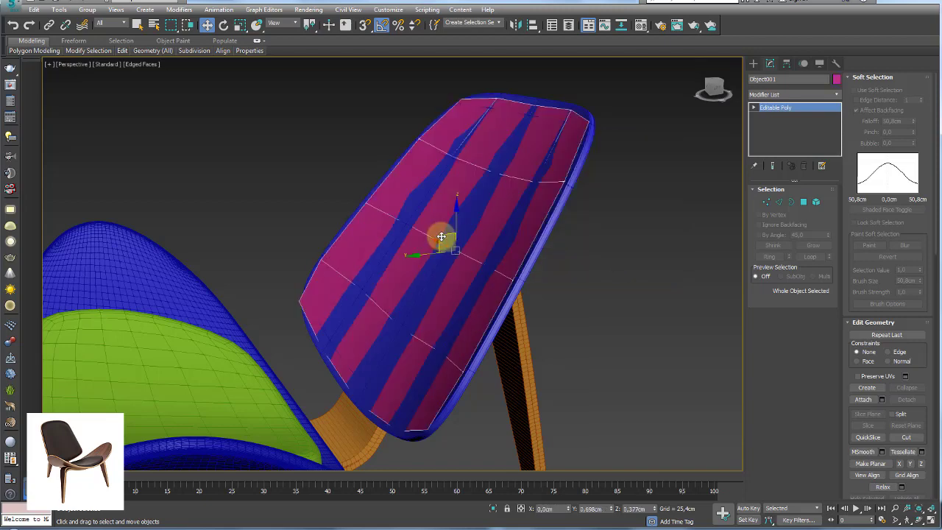
{"action": "left_click_drag", "start_coordinate": [448, 240], "coordinate": [532, 231]}
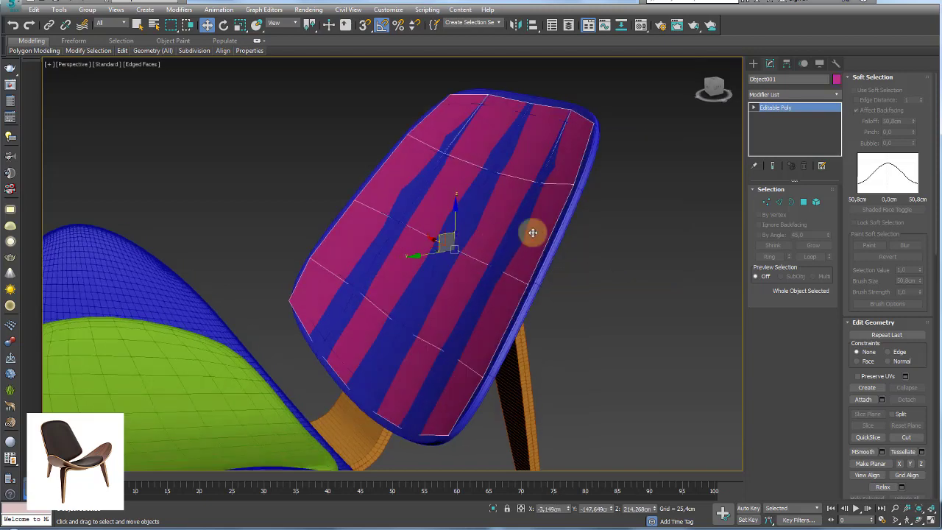
- Switch Object001 to Element, then back to Polygon sub-object selection
{"action": "left_click", "coordinate": [815, 202]}
{"action": "middle_click_drag", "start_coordinate": [486, 283], "coordinate": [528, 293], "text": "alt"}
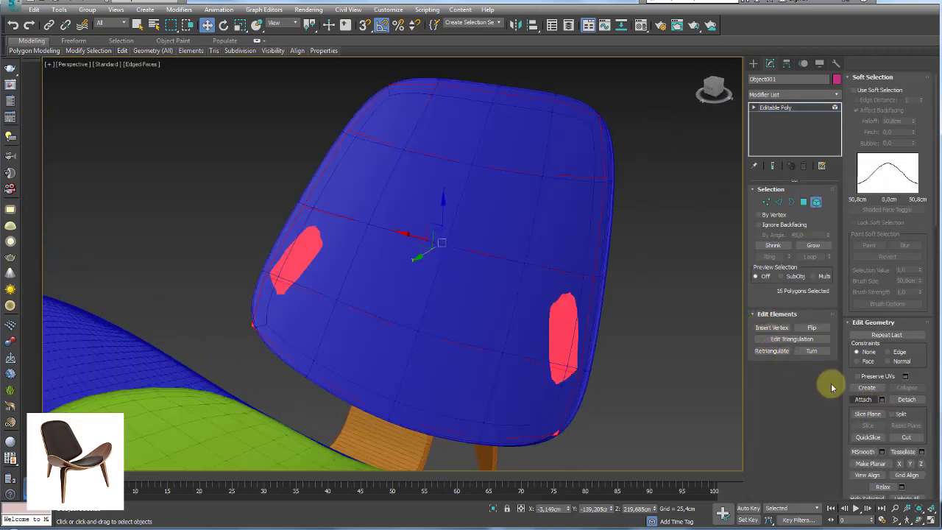
{"action": "left_click_drag", "start_coordinate": [926, 371], "coordinate": [919, 219]}
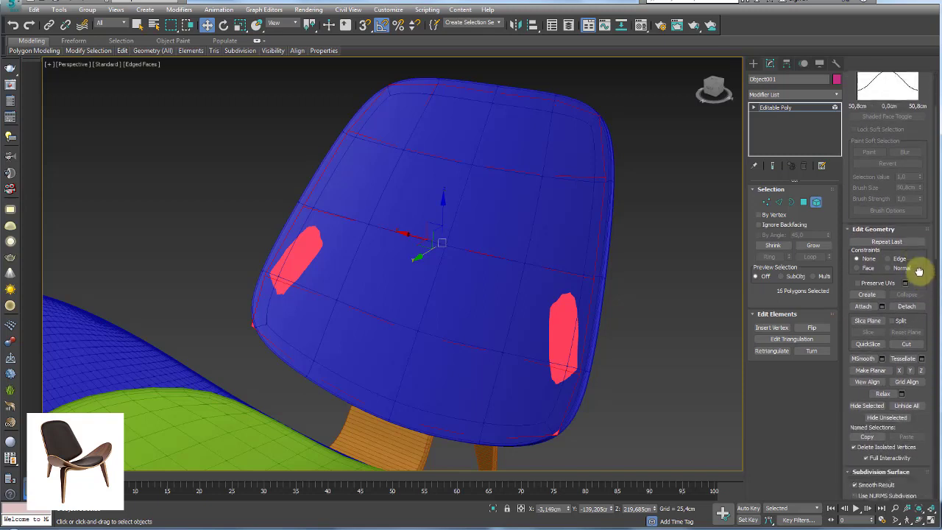
{"action": "left_click", "coordinate": [804, 201]}
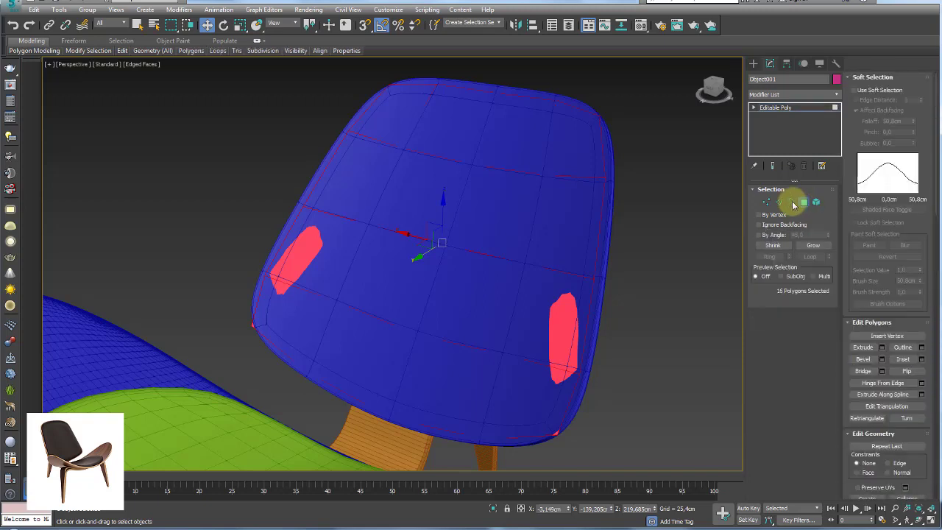
- Bevel the cushion polygons along Local Normal and apply the first layer
{"action": "left_click", "coordinate": [865, 359]}
{"action": "left_click_drag", "start_coordinate": [399, 282], "coordinate": [412, 275]}
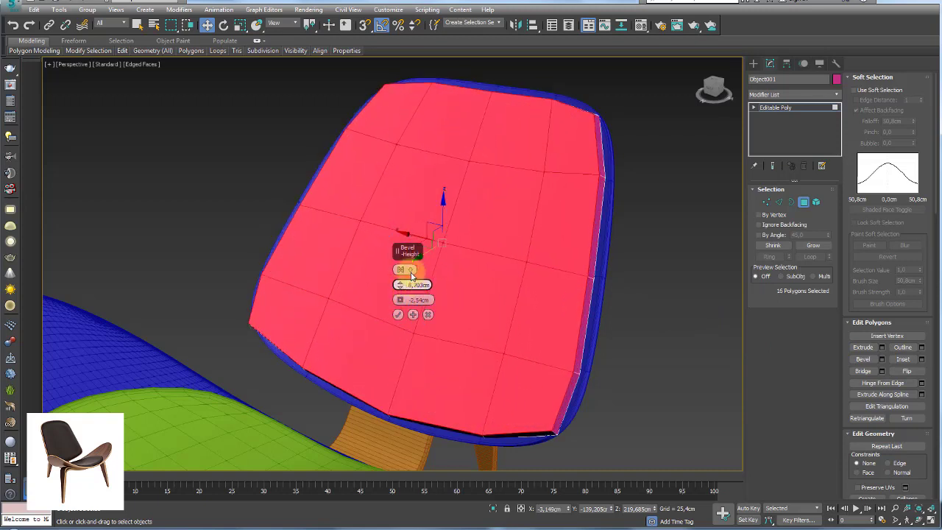
{"action": "left_click", "coordinate": [411, 272]}
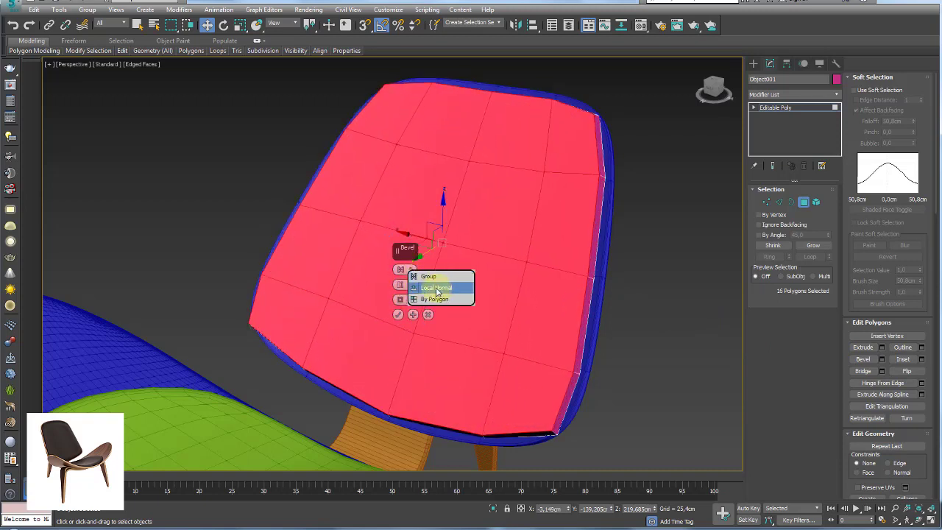
{"action": "left_click", "coordinate": [437, 292]}
{"action": "middle_click_drag", "start_coordinate": [594, 292], "coordinate": [443, 278], "text": "alt"}
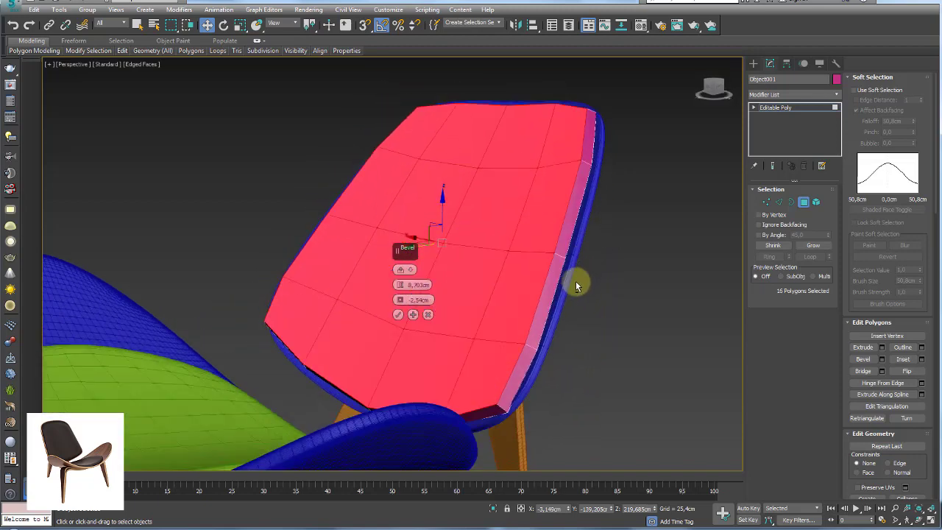
{"action": "left_click", "coordinate": [414, 315]}
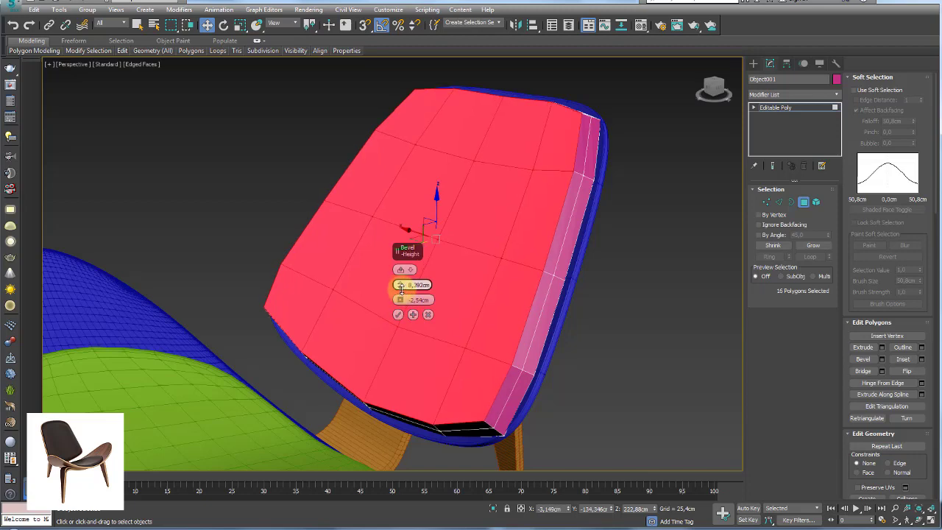
- Add lower bevel layers, about 2.5cm then 0.622cm, commit, and leave polygon level
{"action": "left_click_drag", "start_coordinate": [399, 285], "coordinate": [397, 302]}
{"action": "mouse_move", "coordinate": [397, 298]}
{"action": "middle_mouse_down", "text": "alt"}
{"action": "mouse_move", "coordinate": [530, 322]}
{"action": "mouse_move", "coordinate": [412, 326]}
{"action": "mouse_move", "coordinate": [441, 332]}
{"action": "middle_mouse_up", "text": "alt"}
{"action": "scroll", "coordinate": [462, 290], "scroll_direction": "up", "scroll_amount": 5}
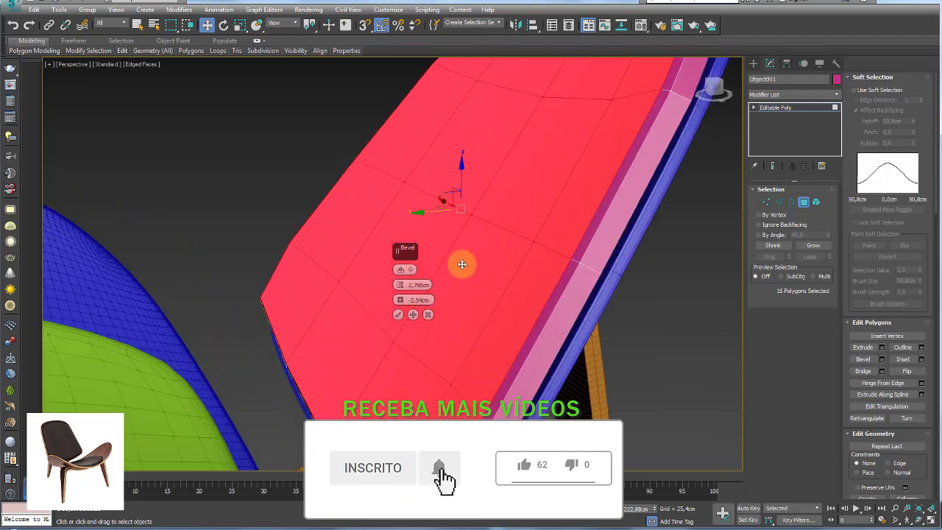
{"action": "left_click_drag", "start_coordinate": [399, 284], "coordinate": [400, 292]}
{"action": "left_click", "coordinate": [416, 315]}
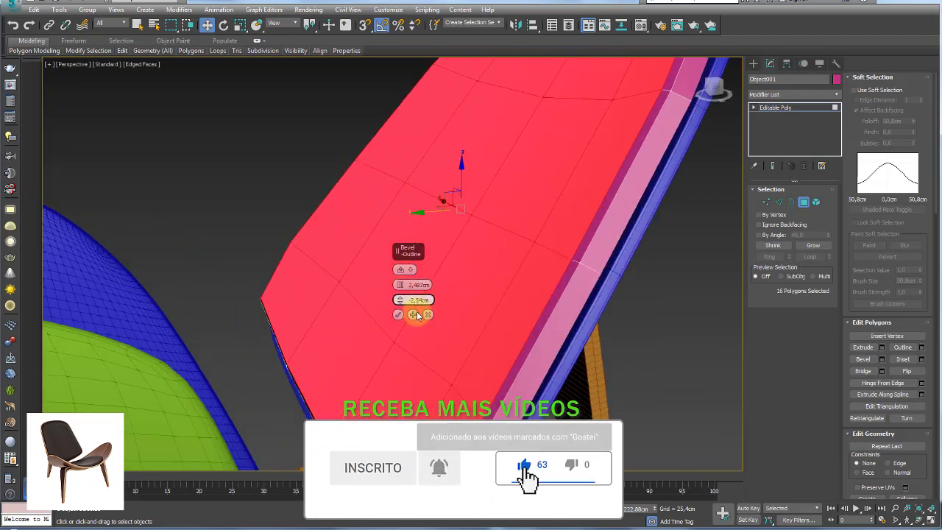
{"action": "left_click_drag", "start_coordinate": [399, 284], "coordinate": [399, 288]}
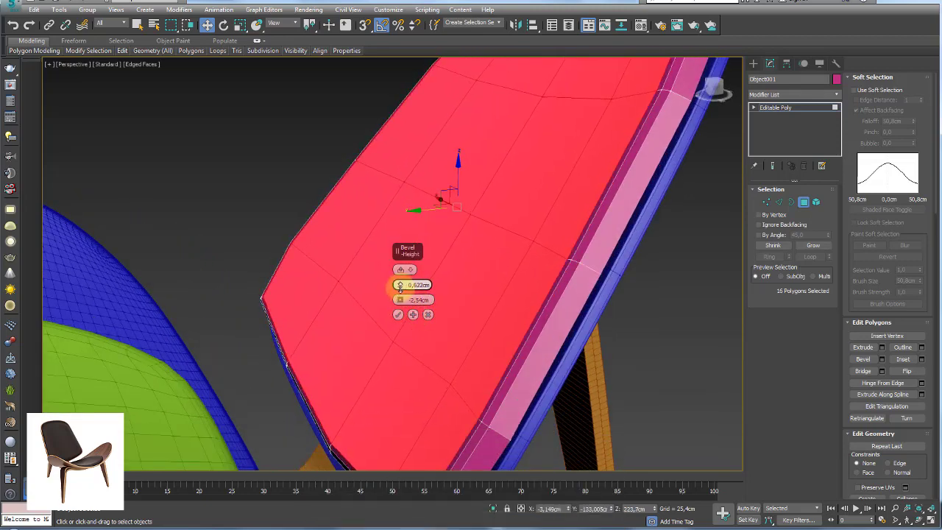
{"action": "left_click", "coordinate": [397, 315]}
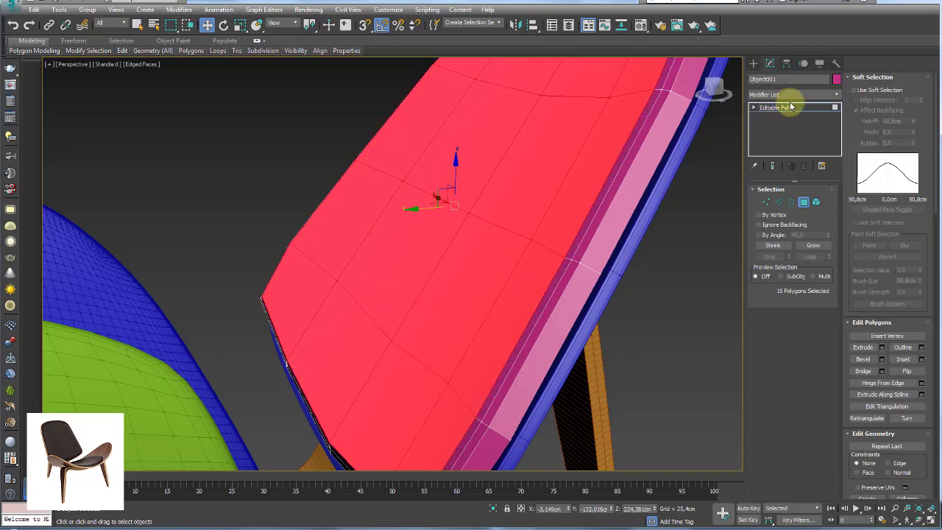
{"action": "left_click", "coordinate": [778, 107]}
{"action": "scroll", "coordinate": [622, 138], "scroll_direction": "down", "scroll_amount": 5}
{"action": "mouse_move", "coordinate": [616, 153]}
{"action": "middle_mouse_down", "text": "alt"}
{"action": "mouse_move", "coordinate": [626, 196]}
{"action": "mouse_move", "coordinate": [719, 148]}
{"action": "middle_mouse_up", "text": "alt"}
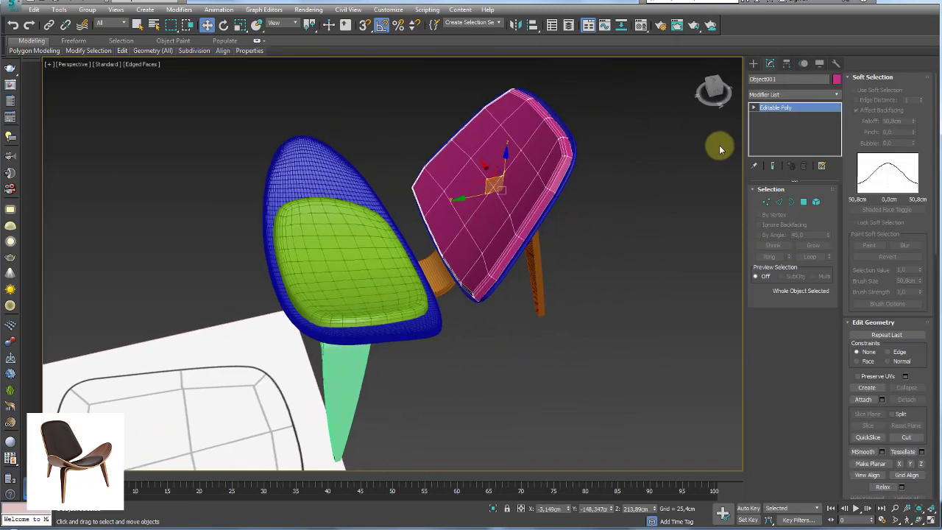
- Turn on Isoline Display for the green seat cushion's smoothing
{"action": "left_click", "coordinate": [383, 263]}
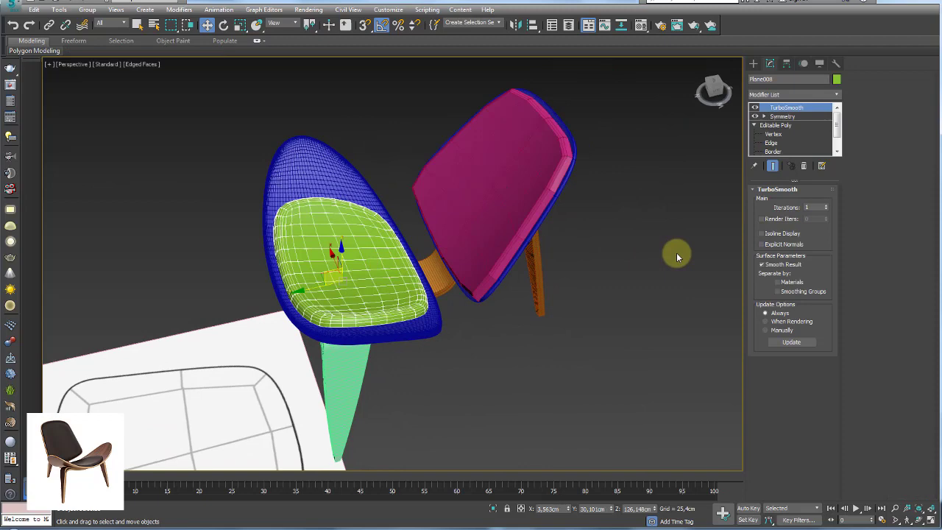
{"action": "left_click", "coordinate": [762, 233]}
{"action": "left_click", "coordinate": [313, 192]}
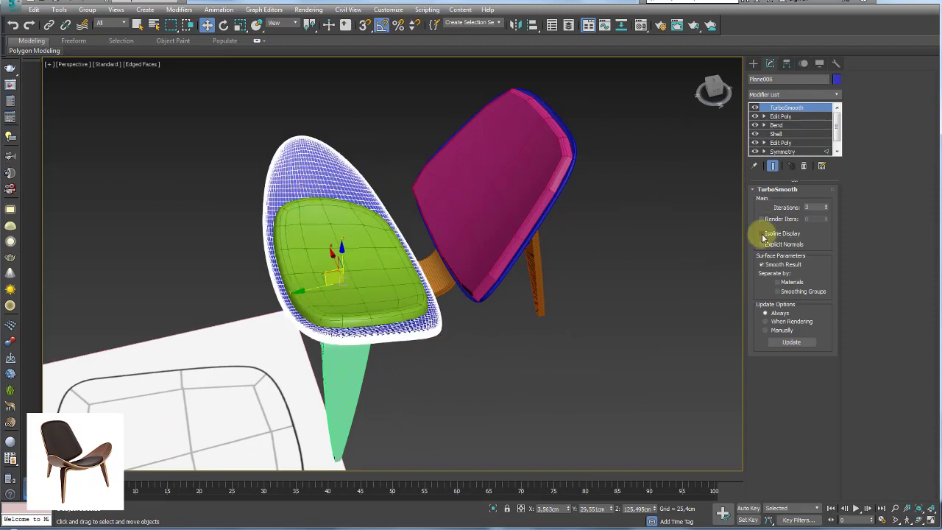
- Apply TurboSmooth to the pink backrest cushion, then select the floor plane
{"action": "left_click", "coordinate": [479, 208]}
{"action": "middle_click_drag", "start_coordinate": [624, 164], "coordinate": [527, 211], "text": "alt"}
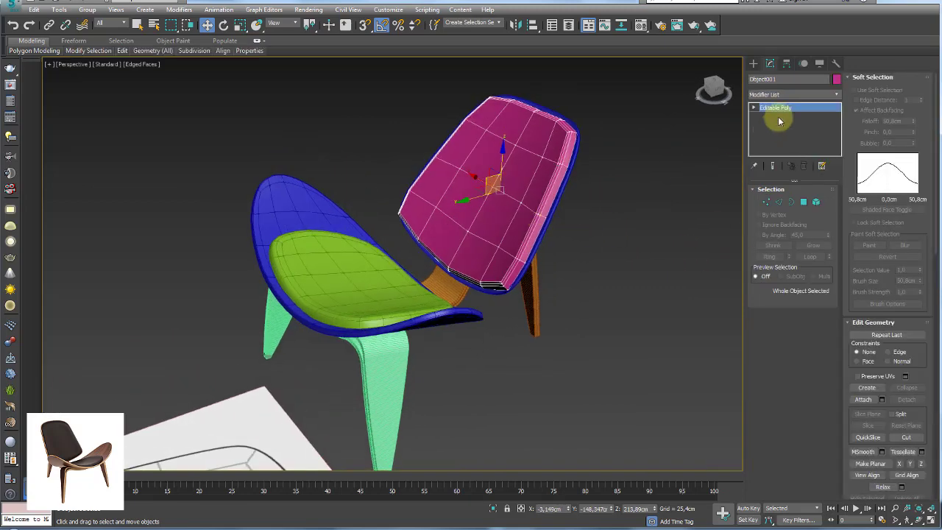
{"action": "left_click", "coordinate": [837, 94]}
{"action": "left_click_drag", "start_coordinate": [836, 136], "coordinate": [836, 458]}
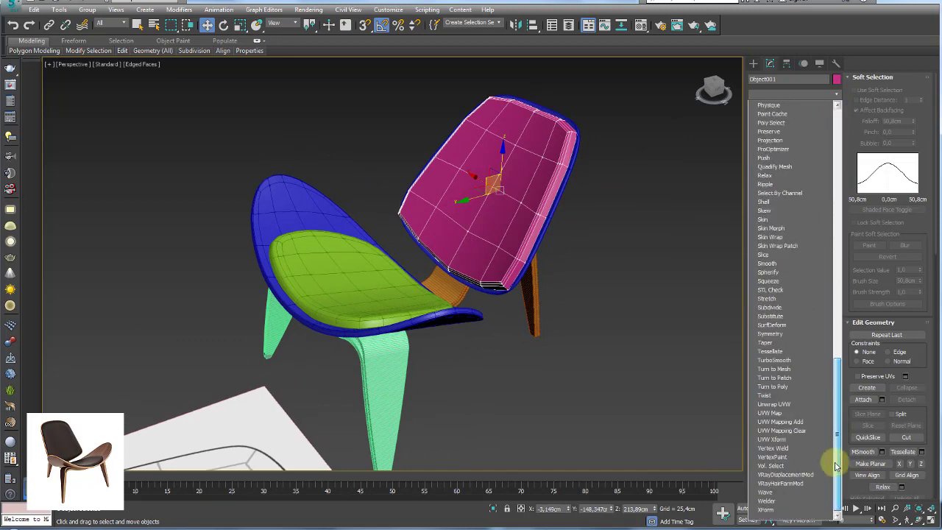
{"action": "left_click", "coordinate": [782, 358]}
{"action": "left_click", "coordinate": [610, 262]}
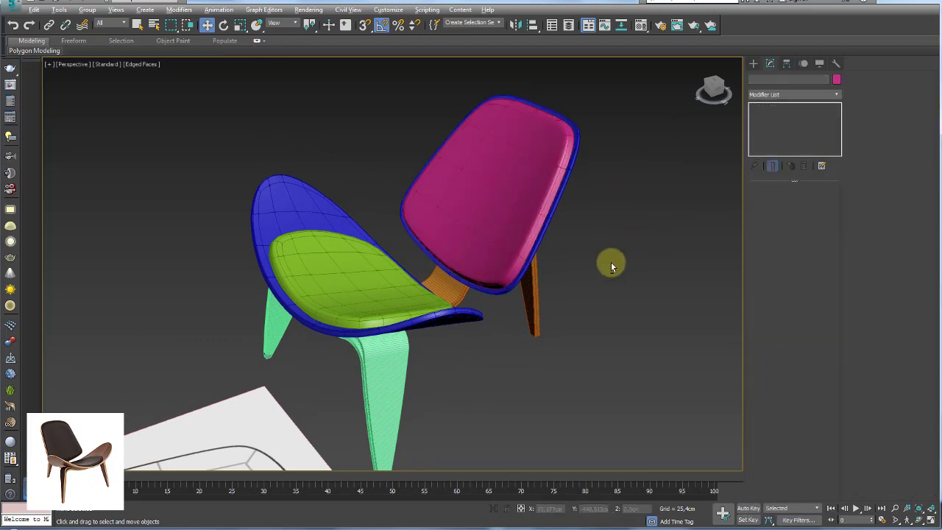
{"action": "middle_click_drag", "start_coordinate": [611, 261], "coordinate": [575, 255], "text": "alt"}
{"action": "scroll", "coordinate": [575, 255], "scroll_direction": "down", "scroll_amount": 3}
{"action": "left_click", "coordinate": [380, 338]}
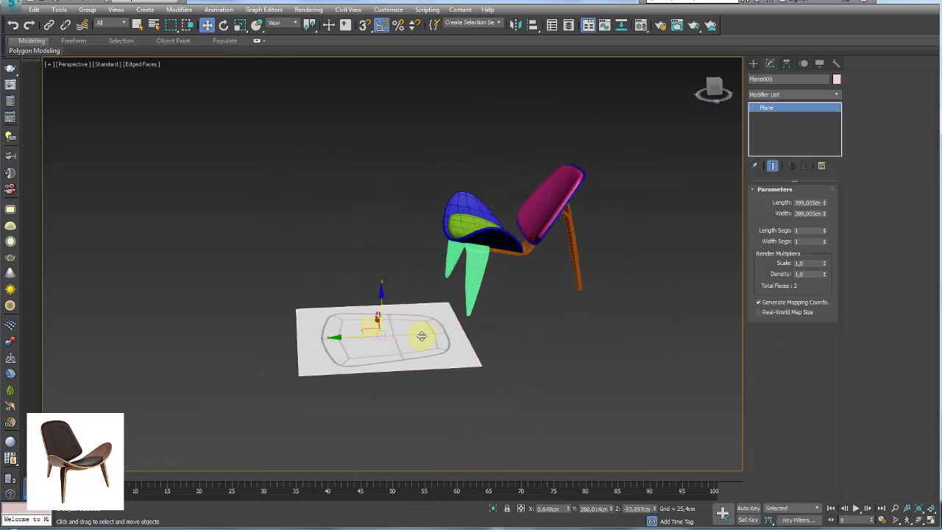
- Delete the floor reference plane and view the chair from the front and back
{"action": "key", "text": "Delete"}
{"action": "mouse_move", "coordinate": [454, 327]}
{"action": "middle_mouse_down", "text": "alt"}
{"action": "mouse_move", "coordinate": [517, 262]}
{"action": "mouse_move", "coordinate": [578, 322]}
{"action": "middle_mouse_up", "text": "alt"}
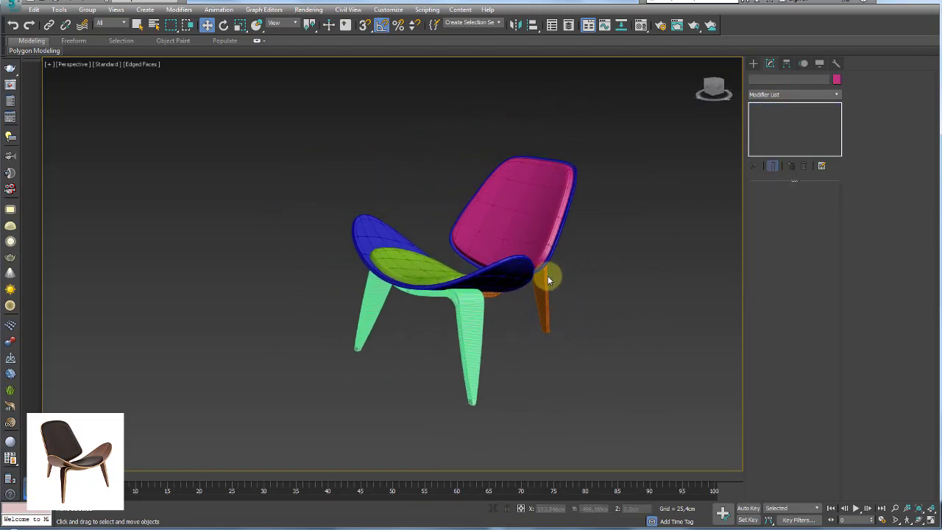
{"action": "mouse_move", "coordinate": [554, 274]}
{"action": "middle_mouse_down", "text": "alt"}
{"action": "mouse_move", "coordinate": [471, 248]}
{"action": "mouse_move", "coordinate": [359, 255]}
{"action": "mouse_move", "coordinate": [349, 247]}
{"action": "mouse_move", "coordinate": [434, 257]}
{"action": "mouse_move", "coordinate": [587, 301]}
{"action": "middle_mouse_up", "text": "alt"}
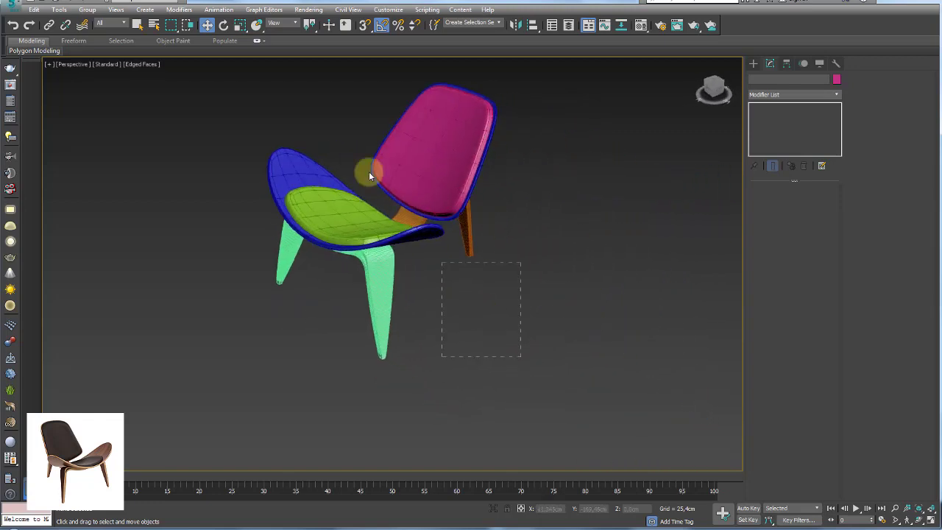
{"action": "mouse_move", "coordinate": [267, 98]}
{"action": "middle_mouse_down"}
{"action": "mouse_move", "coordinate": [67, 257]}
{"action": "mouse_move", "coordinate": [420, 234]}
{"action": "mouse_move", "coordinate": [458, 158]}
{"action": "middle_mouse_up"}
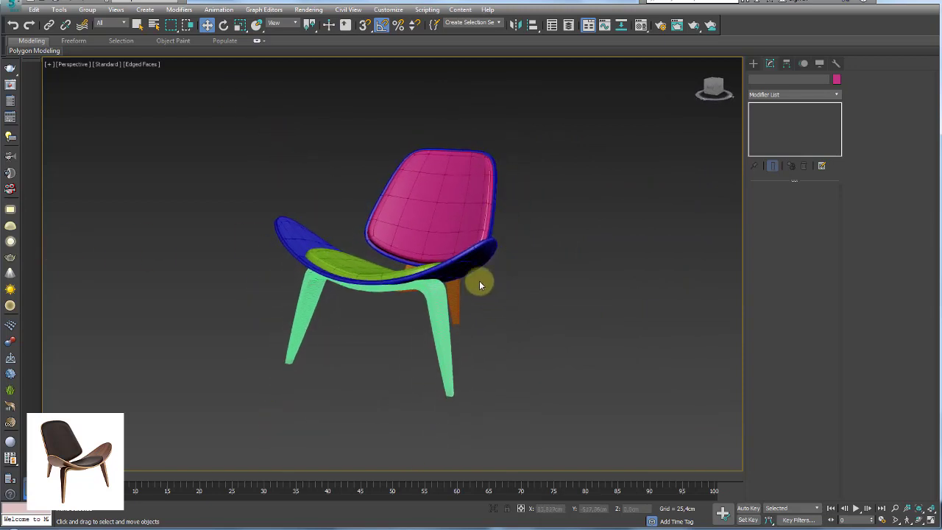
- Inspect the finished chair from lower side, back and three-quarter angles
{"action": "middle_click_drag", "start_coordinate": [597, 254], "coordinate": [549, 276], "text": "alt"}
{"action": "scroll", "coordinate": [483, 326], "scroll_direction": "up", "scroll_amount": 5}
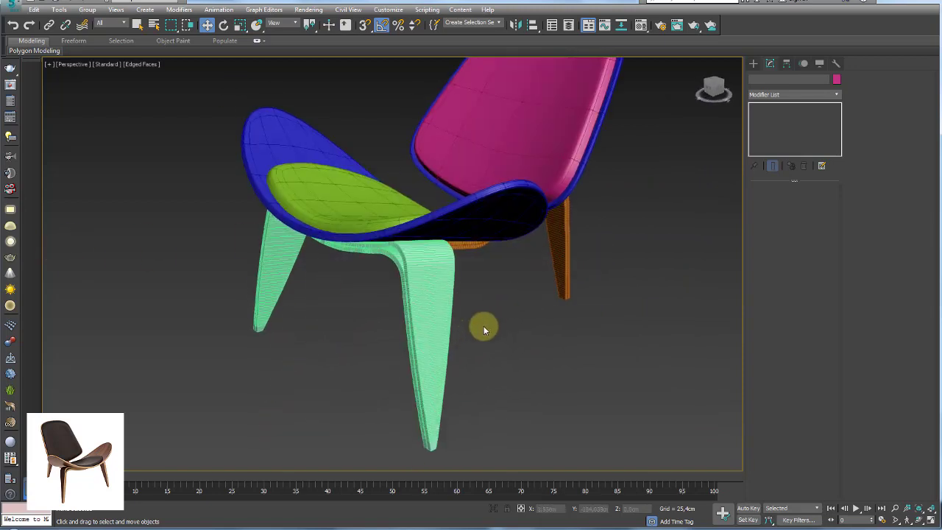
{"action": "scroll", "coordinate": [484, 326], "scroll_direction": "up", "scroll_amount": 3}
{"action": "scroll", "coordinate": [353, 188], "scroll_direction": "down", "scroll_amount": 5}
{"action": "mouse_move", "coordinate": [391, 203]}
{"action": "middle_mouse_down", "text": "alt"}
{"action": "mouse_move", "coordinate": [488, 250]}
{"action": "mouse_move", "coordinate": [530, 209]}
{"action": "mouse_move", "coordinate": [526, 261]}
{"action": "mouse_move", "coordinate": [375, 296]}
{"action": "middle_mouse_up", "text": "alt"}
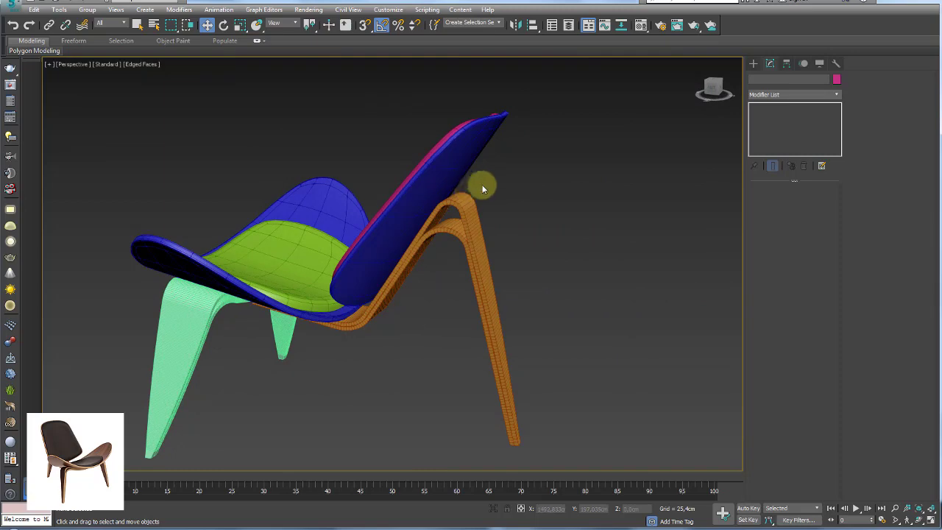
{"action": "mouse_move", "coordinate": [416, 157]}
{"action": "middle_mouse_down", "text": "alt"}
{"action": "mouse_move", "coordinate": [463, 187]}
{"action": "mouse_move", "coordinate": [475, 242]}
{"action": "mouse_move", "coordinate": [452, 269]}
{"action": "mouse_move", "coordinate": [466, 248]}
{"action": "mouse_move", "coordinate": [537, 272]}
{"action": "middle_mouse_up", "text": "alt"}
{"action": "key", "text": "shift+z"}
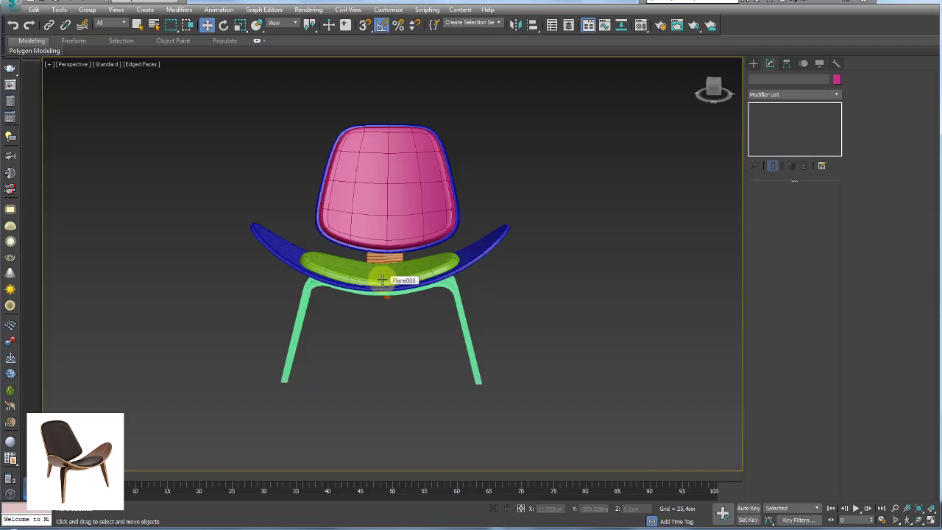
{"action": "scroll", "coordinate": [467, 252], "scroll_direction": "up", "scroll_amount": 2}
{"action": "mouse_move", "coordinate": [348, 269]}
{"action": "middle_mouse_down", "text": "alt"}
{"action": "mouse_move", "coordinate": [466, 253]}
{"action": "mouse_move", "coordinate": [435, 252]}
{"action": "mouse_move", "coordinate": [441, 305]}
{"action": "mouse_move", "coordinate": [420, 334]}
{"action": "middle_mouse_up", "text": "alt"}
{"action": "scroll", "coordinate": [430, 248], "scroll_direction": "down", "scroll_amount": 4}
{"action": "scroll", "coordinate": [431, 262], "scroll_direction": "up", "scroll_amount": 2}
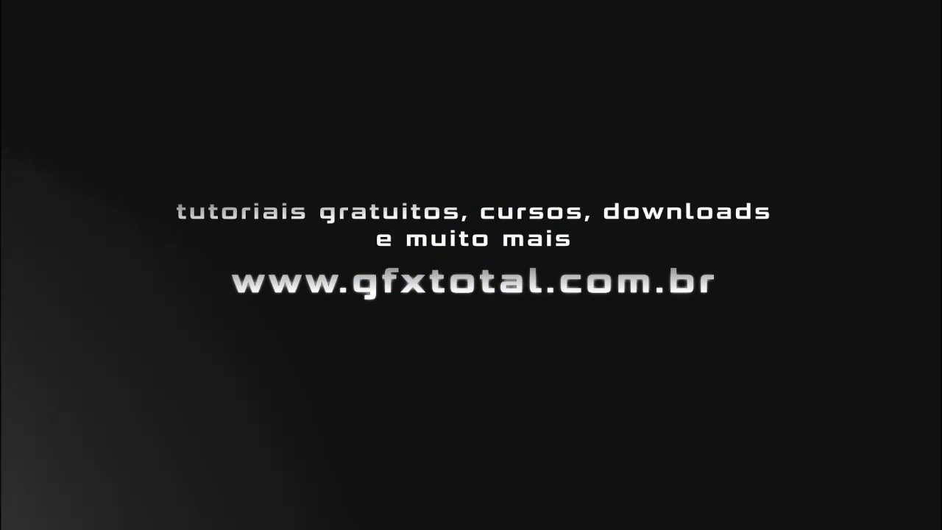